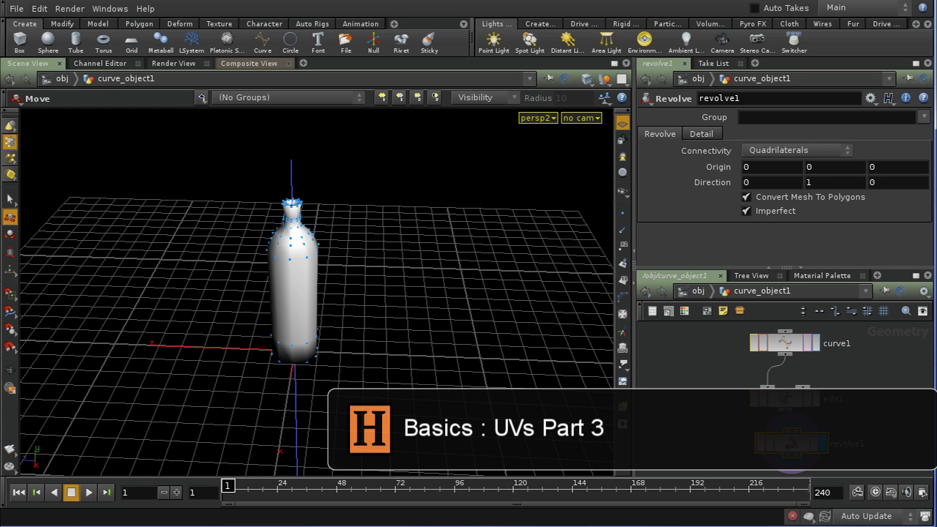
Turn on the display of primitive normals for the revolved bottle
key(Escape)
right_drag(398, 331, 386, 185)
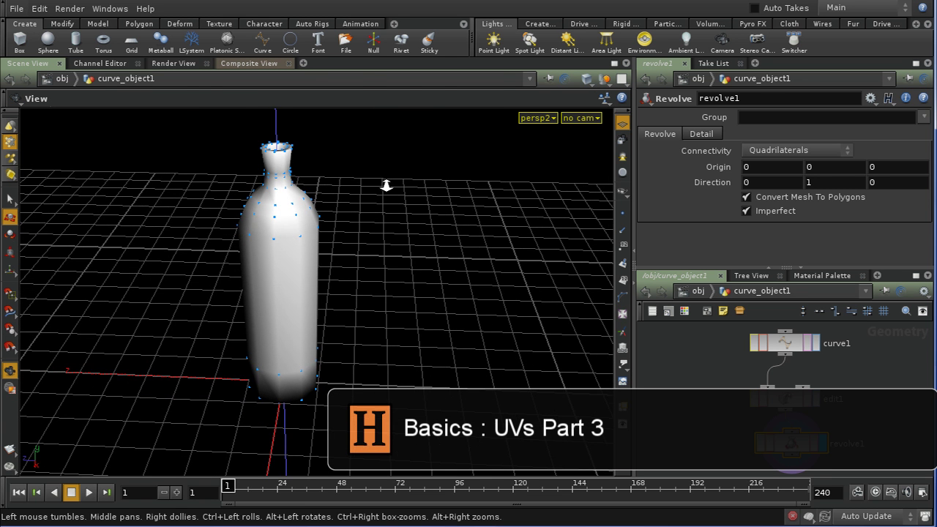
key(t)
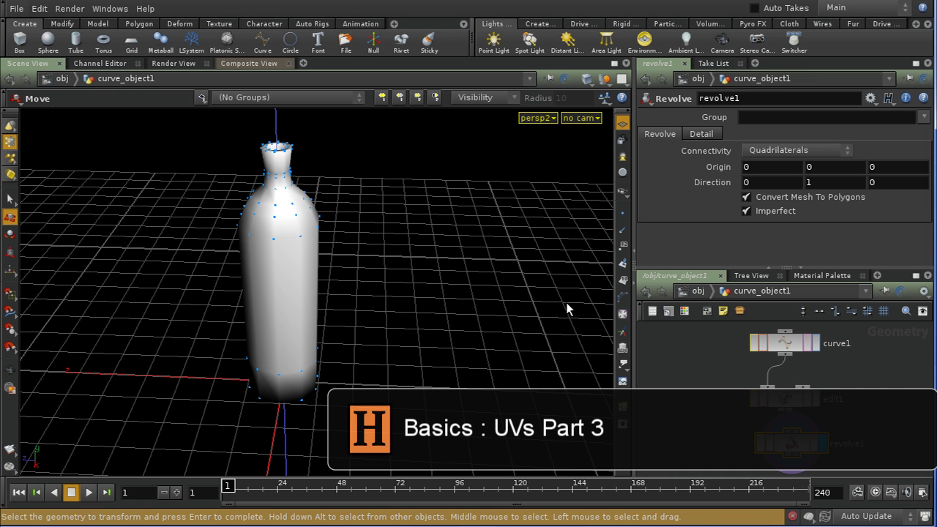
click(623, 265)
key(Escape)
drag(415, 299, 486, 300)
right_drag(479, 271, 490, 375)
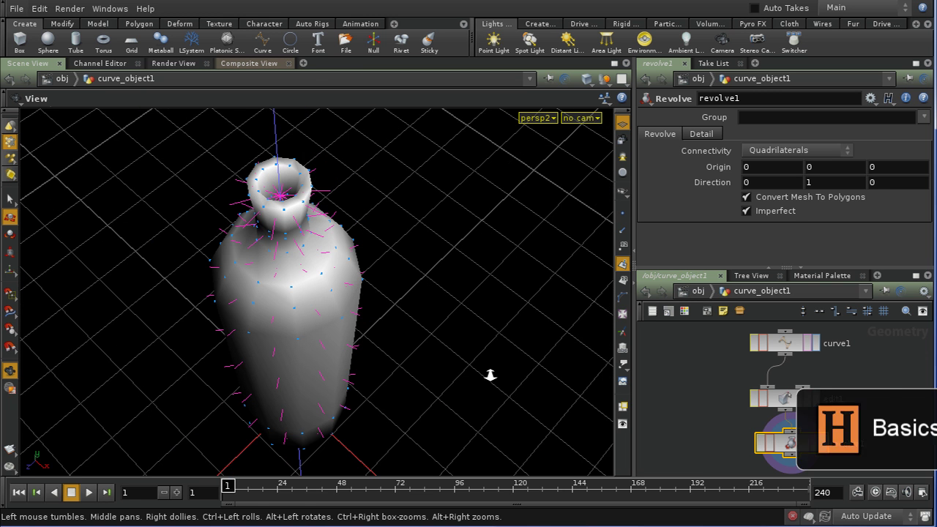
Select the faces on the bottle's underside, growing the selection outward from one centre face until it covers the whole base
drag(491, 375, 416, 150)
key(t)
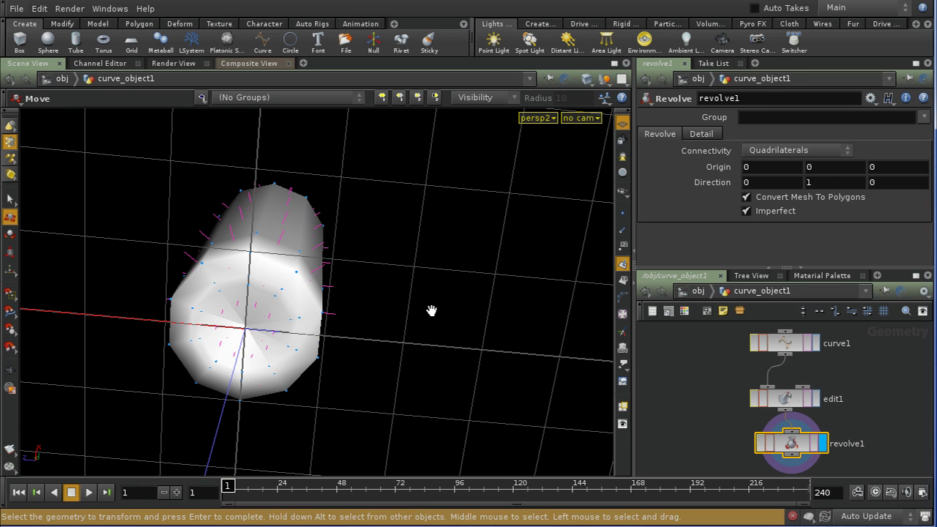
key(s)
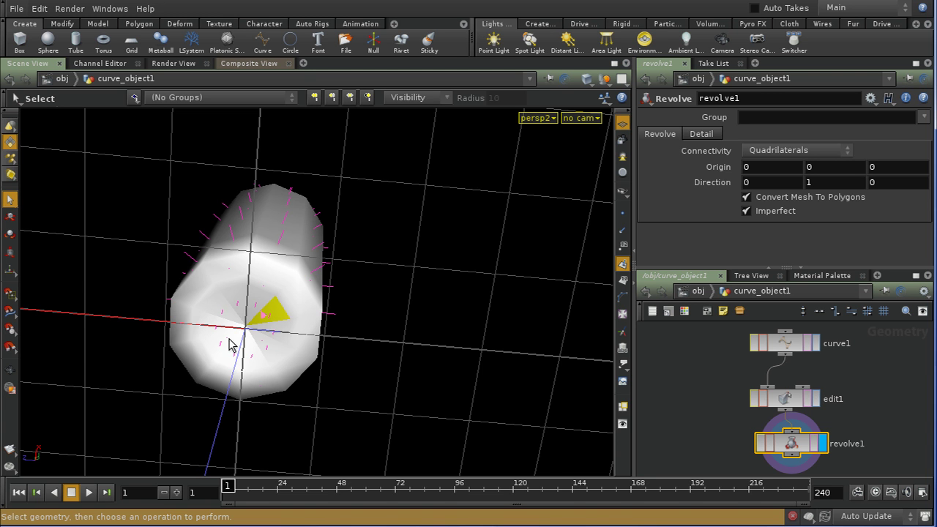
key(shift+g)
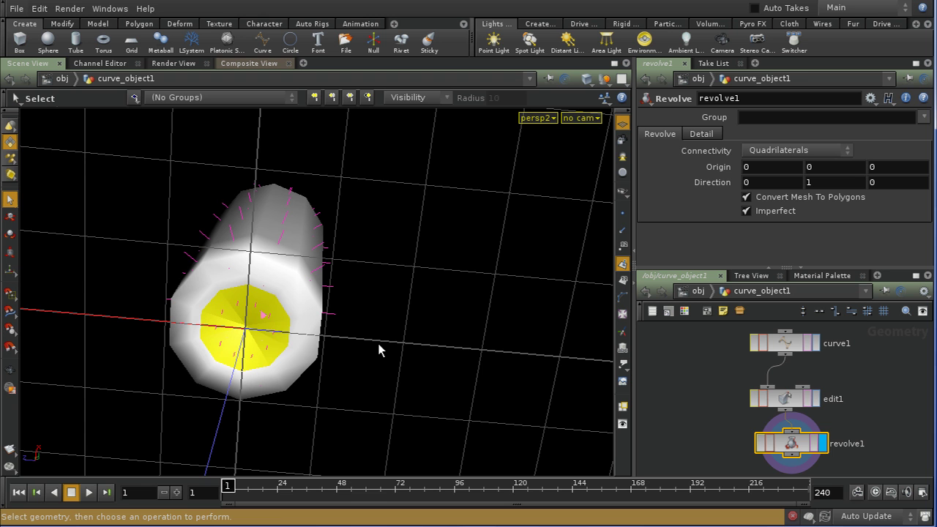
right_click(268, 319)
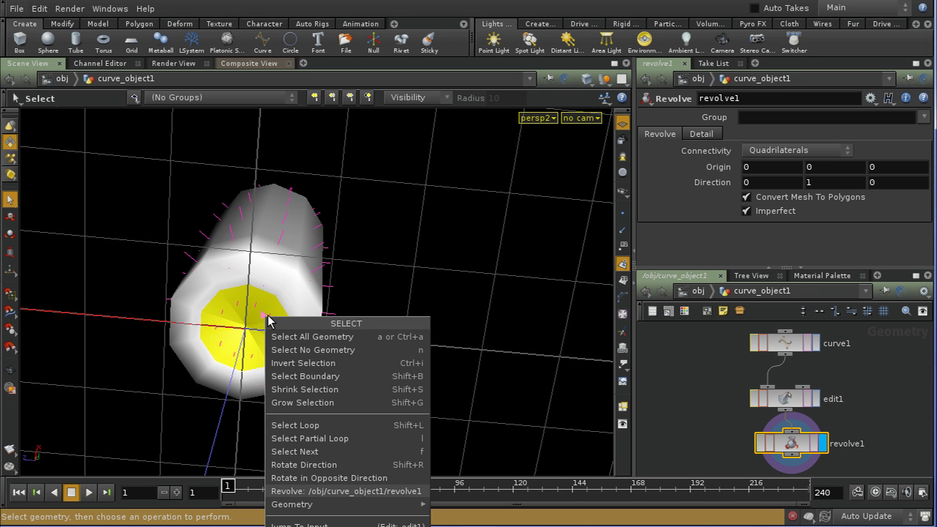
click(306, 404)
right_click(293, 322)
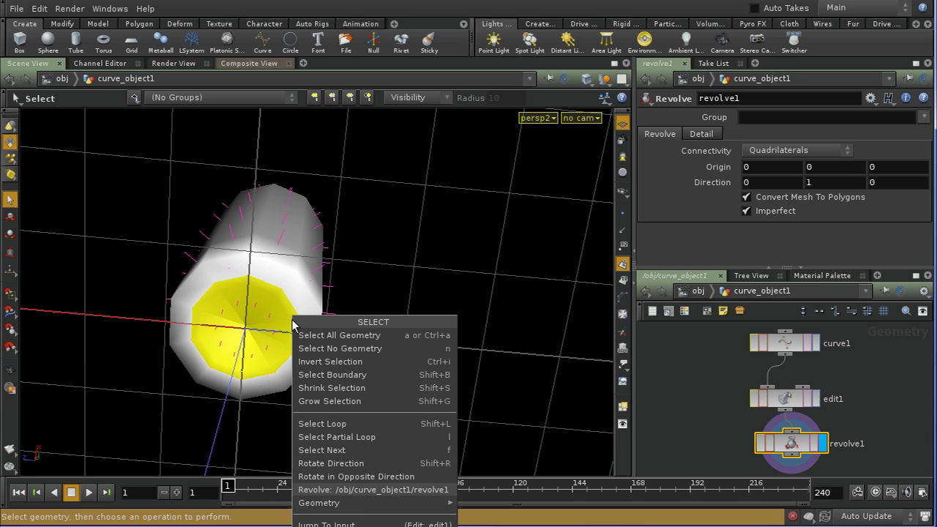
click(329, 401)
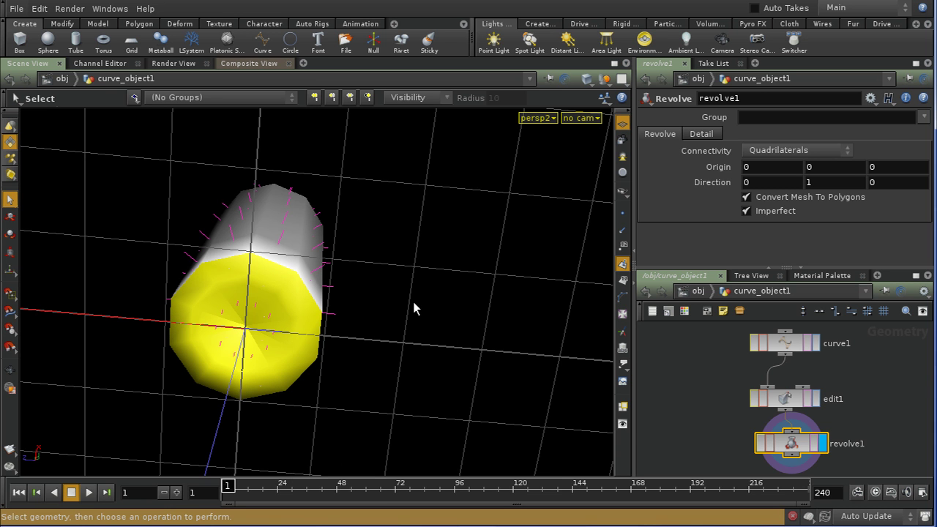
Create a geometry group from the selected base faces, naming the node "bottom" and setting its group name to $OS
key(Tab)
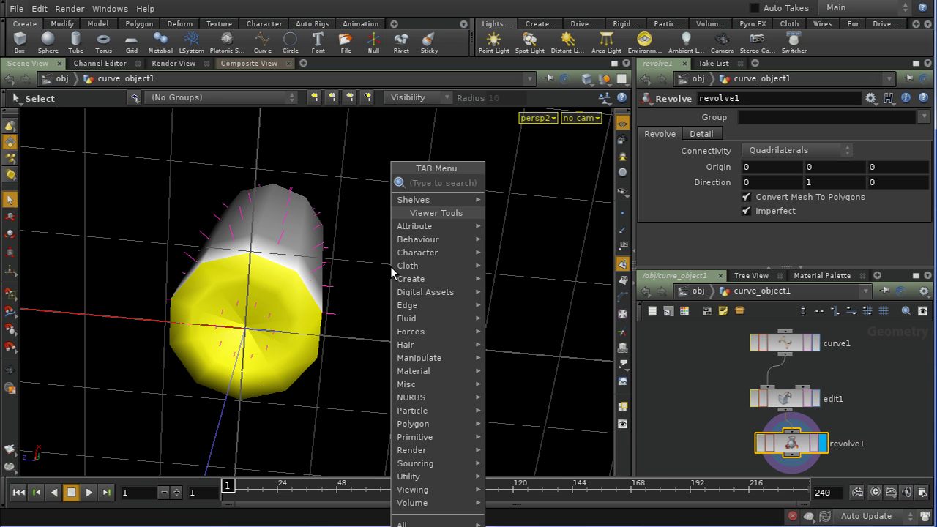
text(gr)
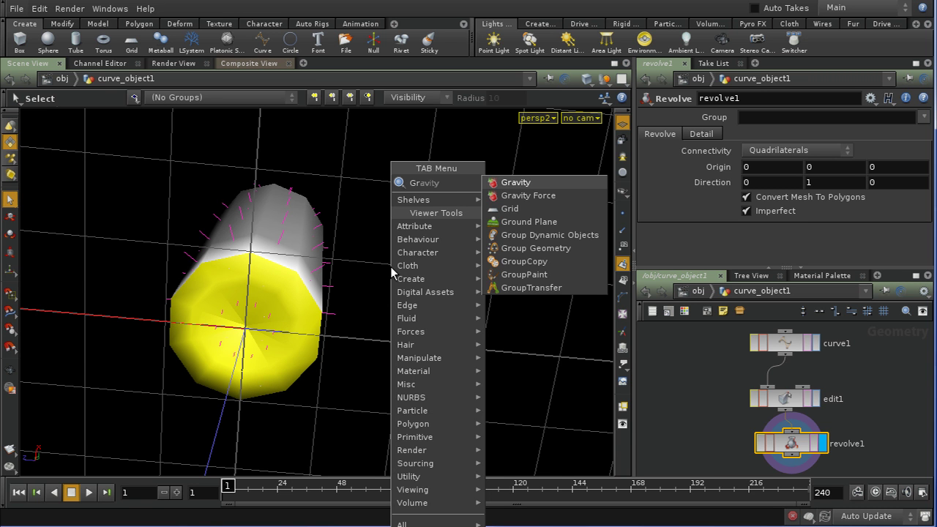
click(513, 249)
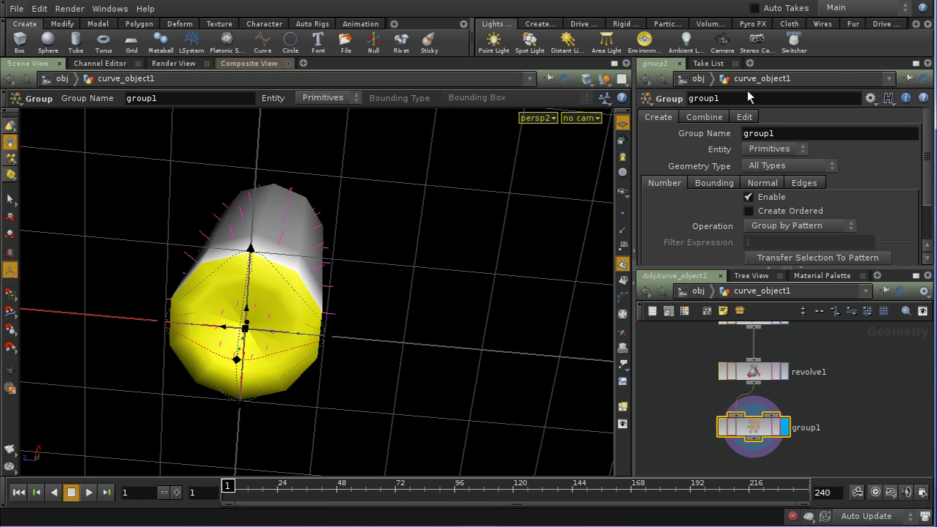
double_click(721, 101)
text(bottom)
key(Tab)
text($OS)
key(Return)
Select one outer face on the bottle's side and grow it to the full ring and the neighbouring side rings
key(Escape)
drag(506, 242, 504, 374)
key(Return)
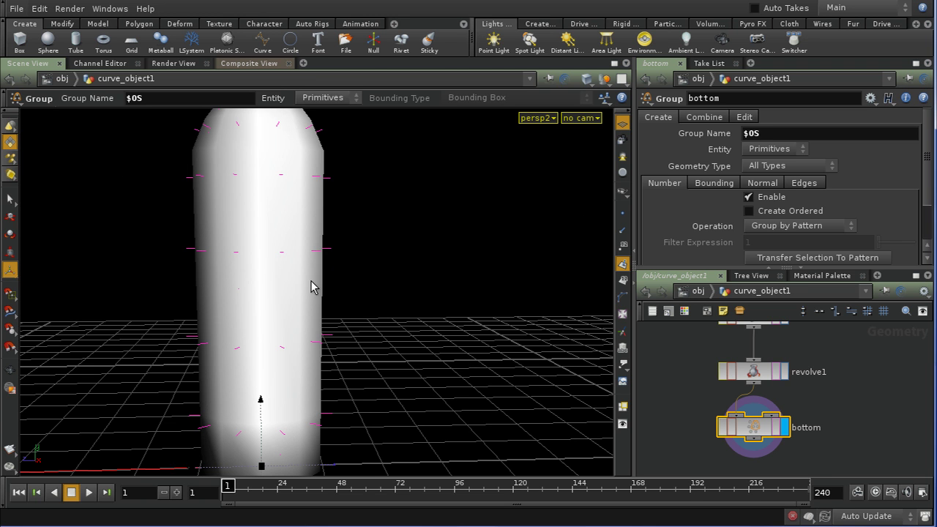
key(s)
click(288, 281)
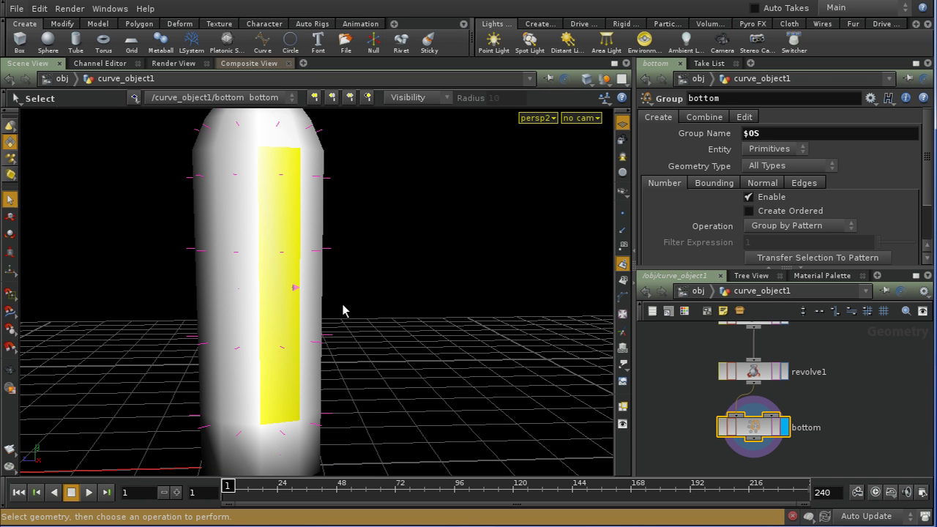
key(shift+g)
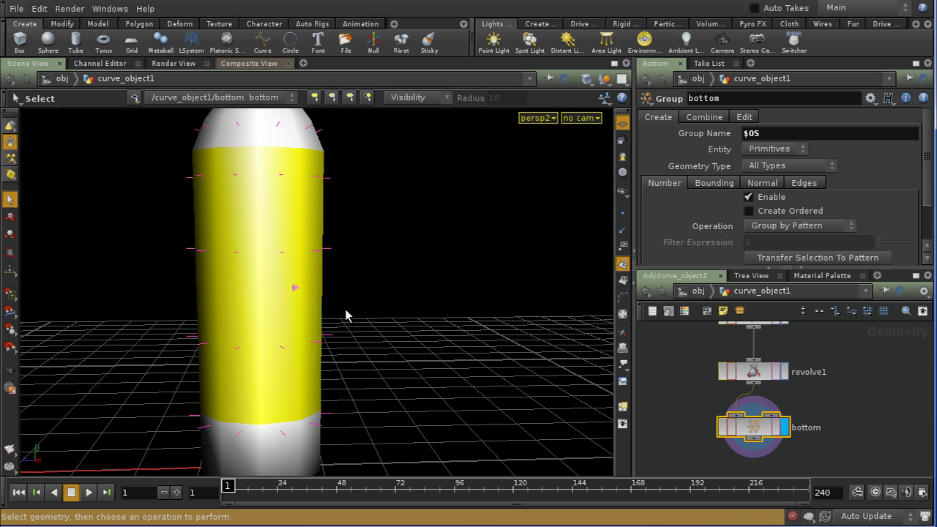
key(shift+g)
key(shift+g)
Add the shoulder rings to the outer face selection, up to the base of the neck
key(Escape)
drag(344, 309, 374, 261)
key(s)
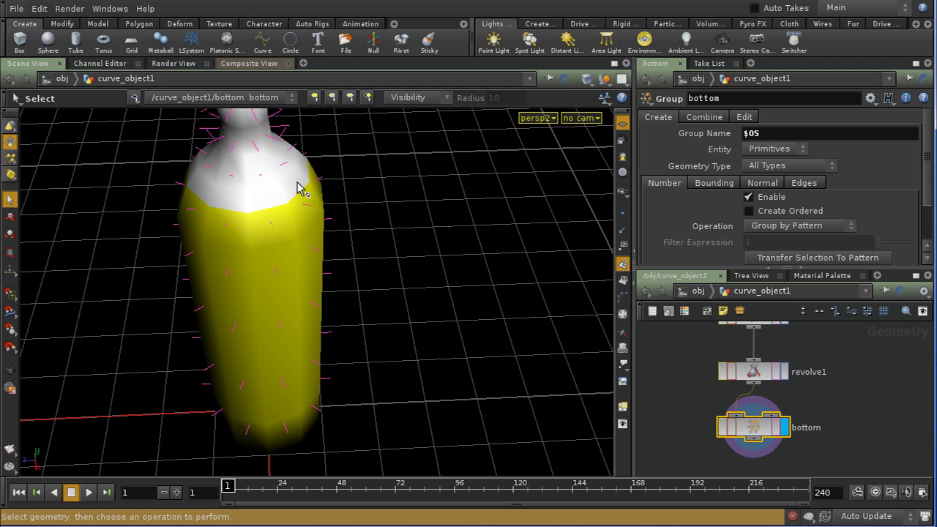
shift+click(298, 187)
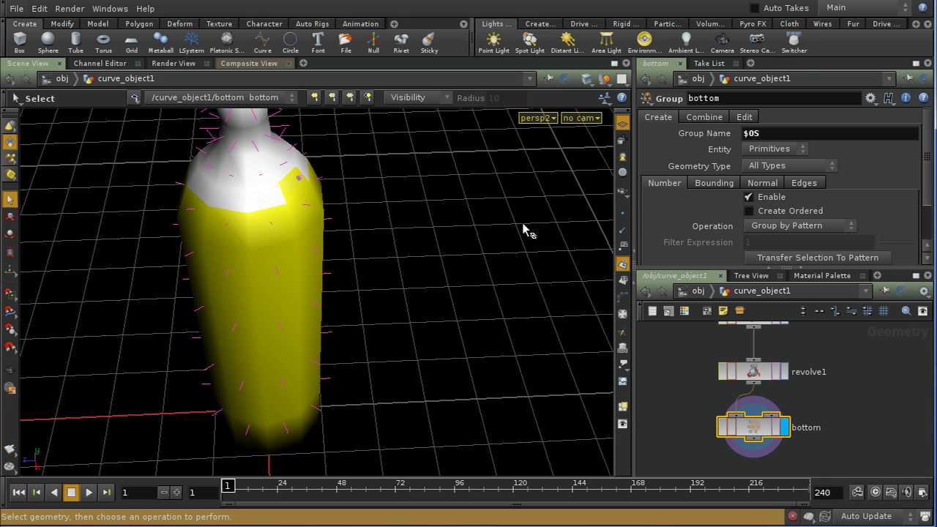
key(shift+g)
shift+click(270, 172)
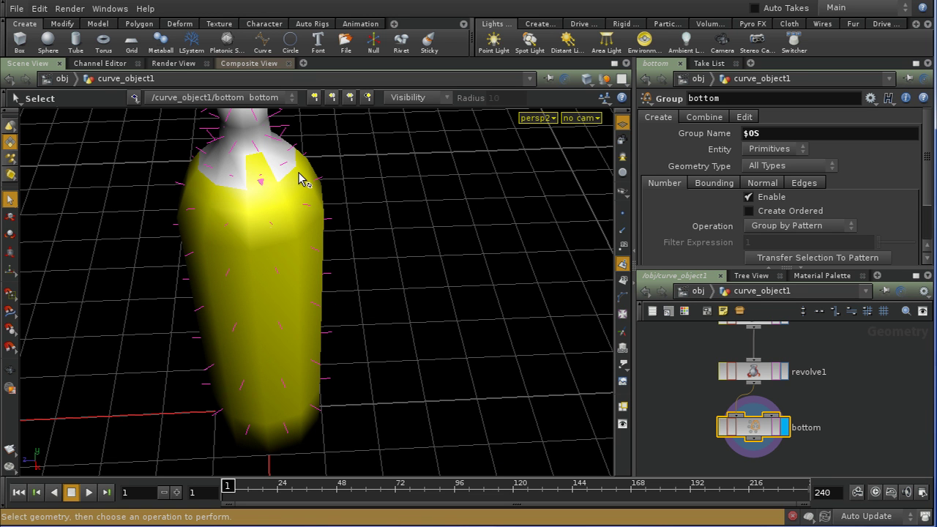
key(shift+g)
drag(303, 125, 307, 144)
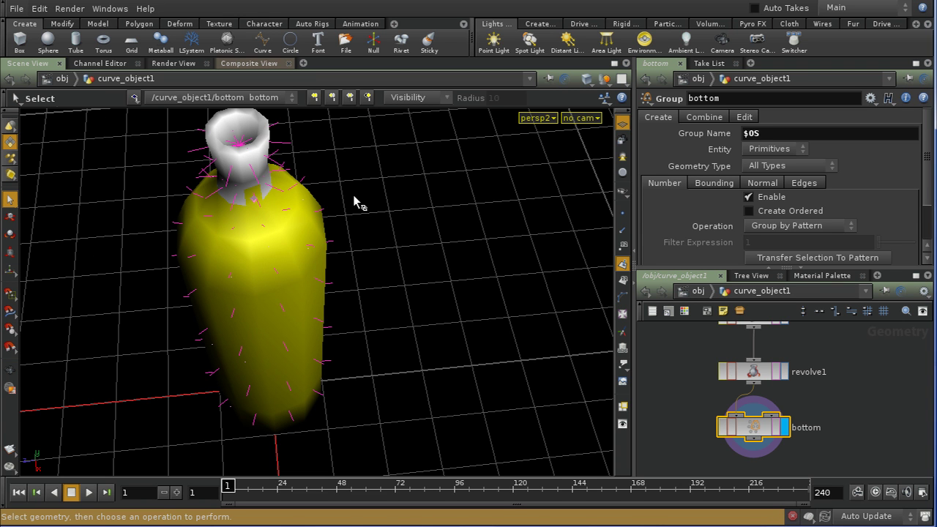
key(shift+g)
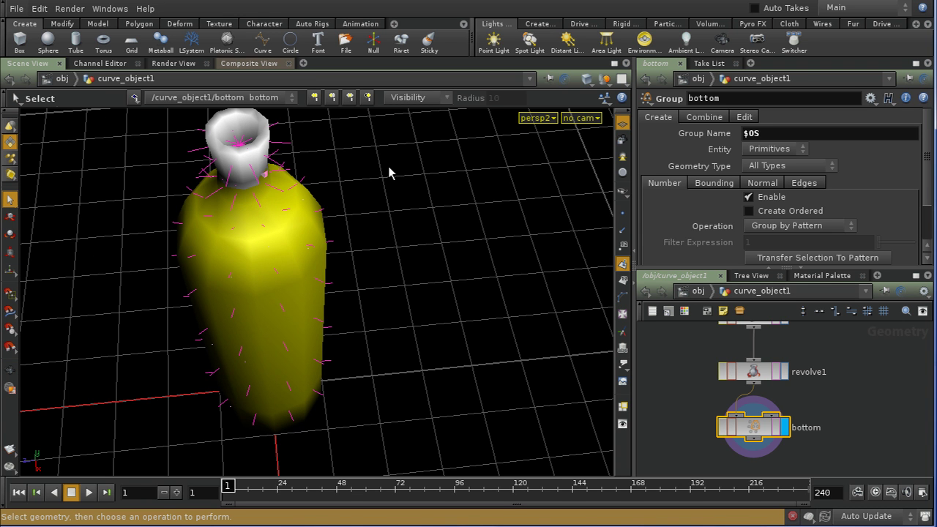
Add the outer neck faces and the rim ring around the bottle's opening to the selection
key(Escape)
drag(387, 173, 414, 259)
key(s)
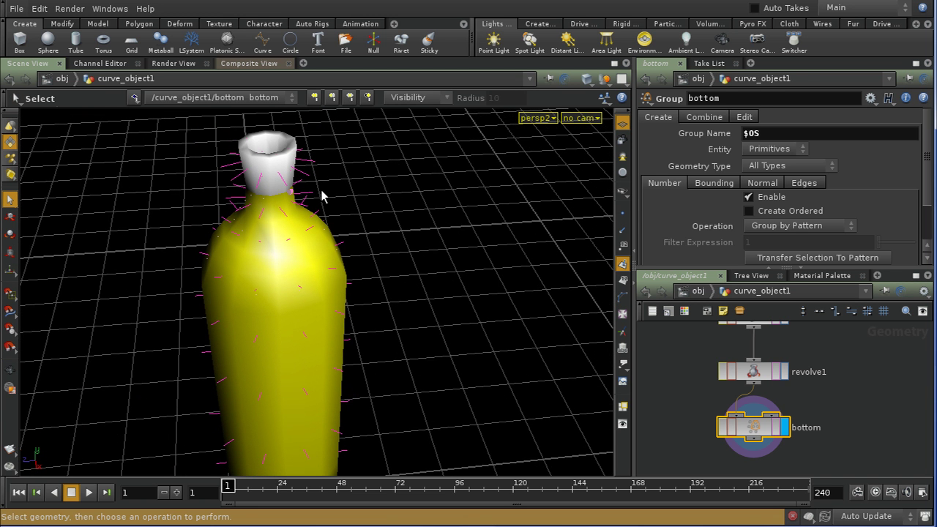
click(284, 190)
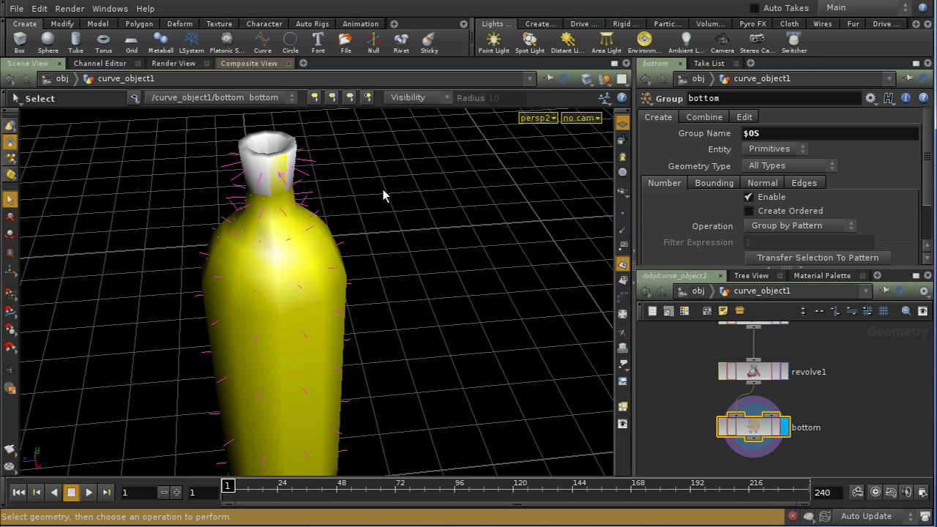
key(shift+g)
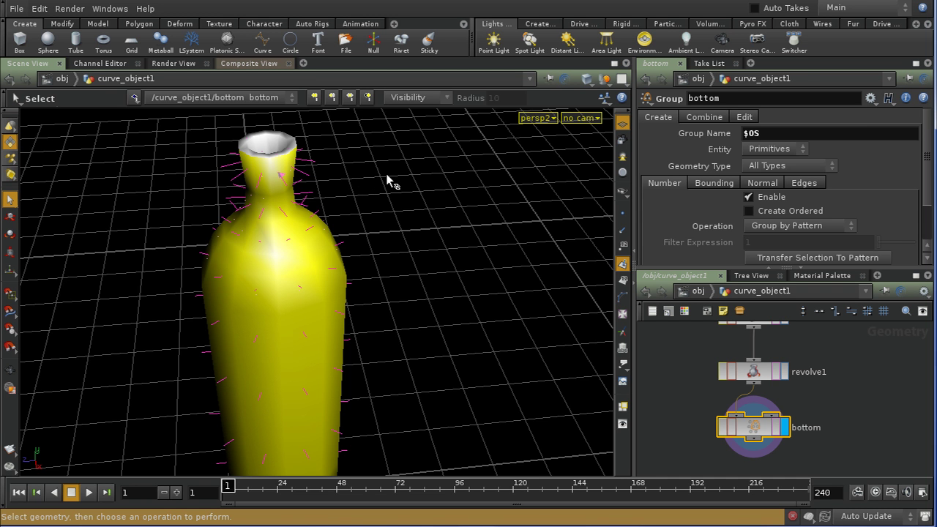
drag(386, 162, 376, 236)
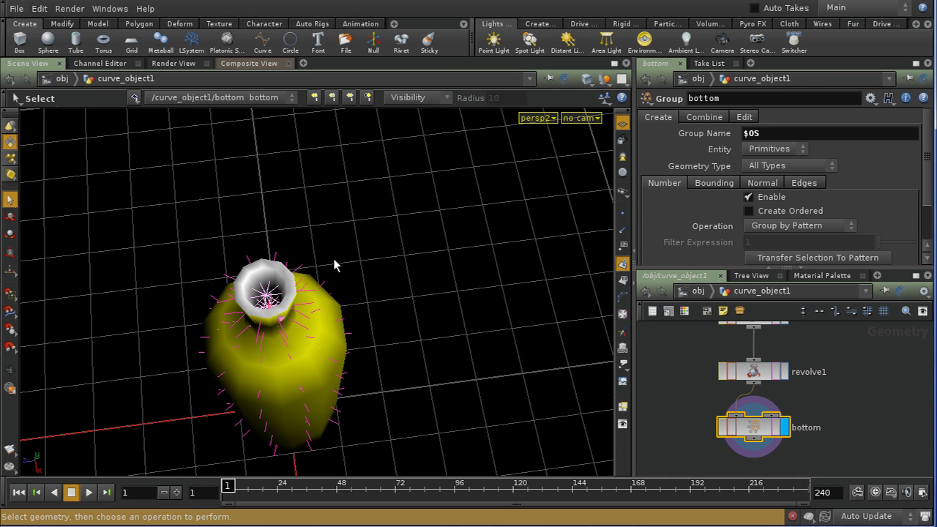
click(397, 272)
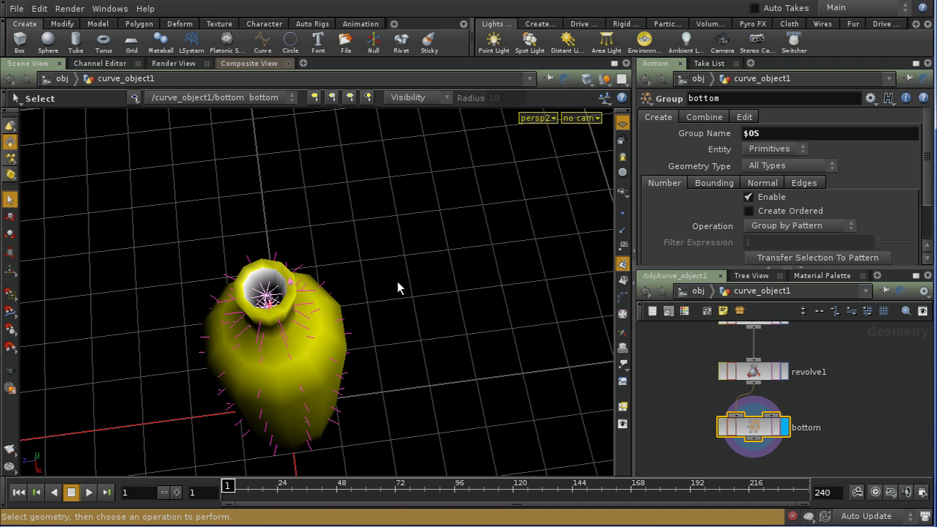
Create a geometry group from the selected outer faces, naming the node "outside" and setting its group name to $OS
key(Tab)
text(gr)
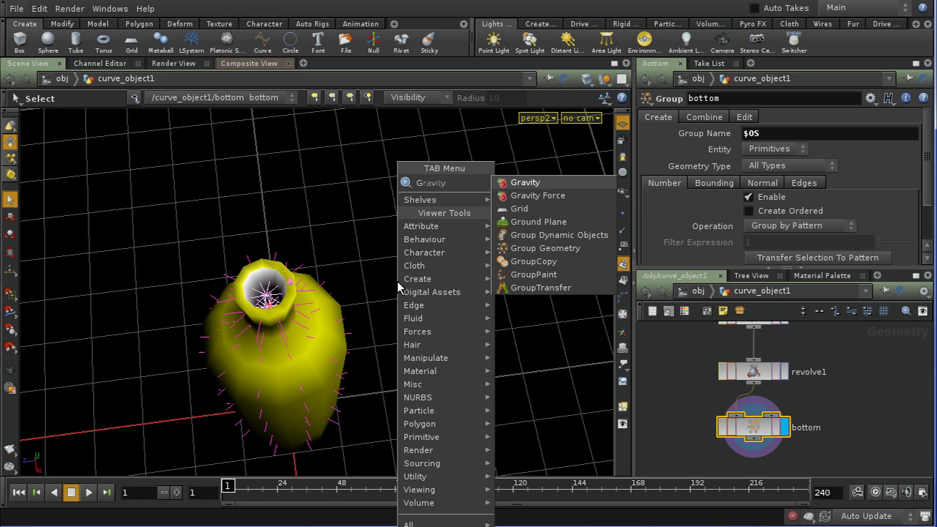
click(550, 246)
click(740, 101)
text(outside)
key(Return)
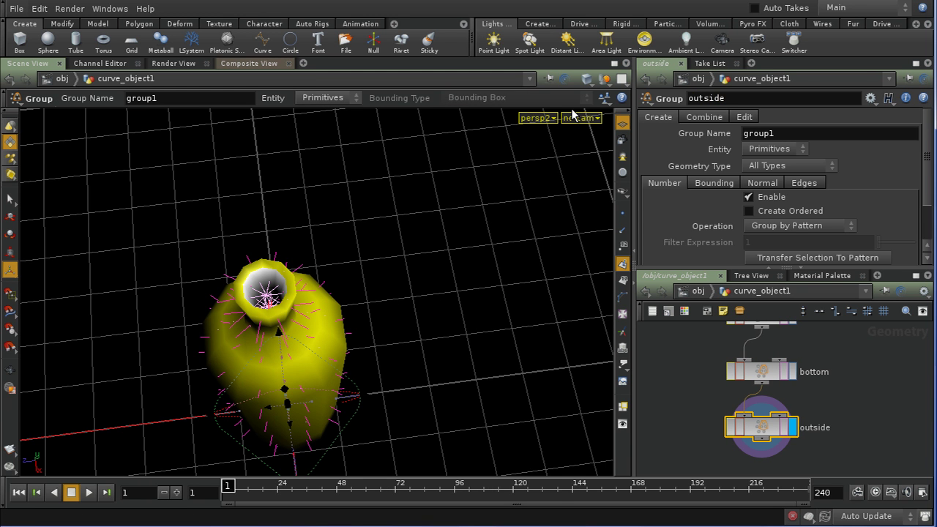
double_click(779, 137)
text($OS)
key(Return)
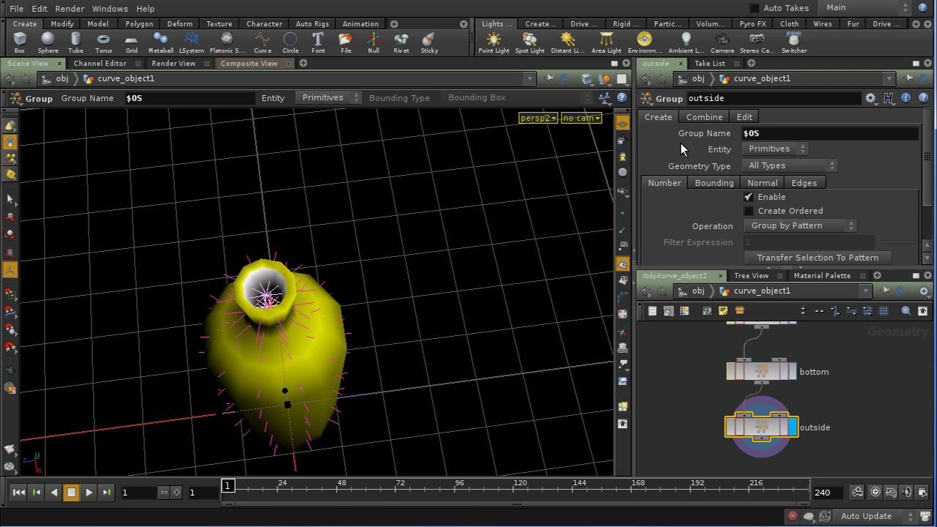
Switch the viewport shading to Wireframe so the bottle's interior faces can be reached
key(Escape)
mouse_move(392, 359)
mouse_down()
mouse_move(393, 264)
mouse_move(388, 355)
mouse_up()
key(Return)
click(602, 79)
click(586, 78)
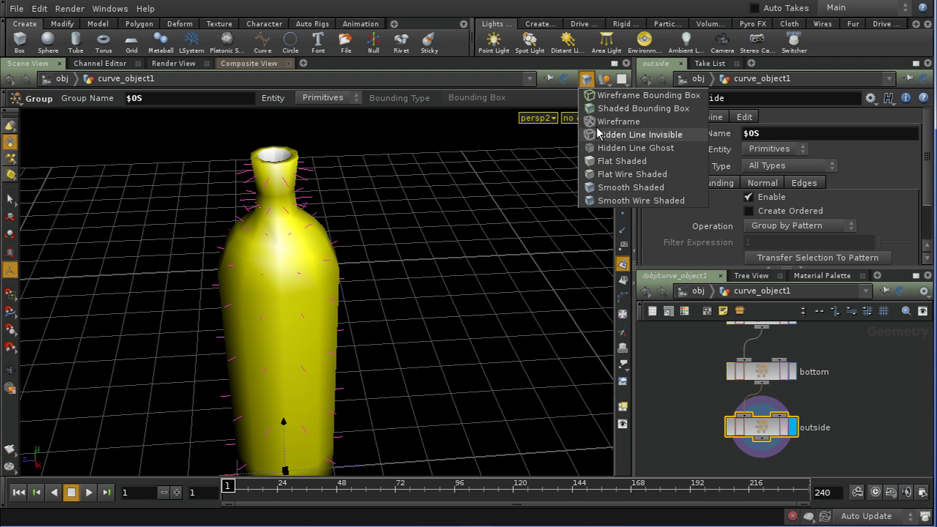
click(608, 121)
key(Escape)
drag(480, 300, 468, 334)
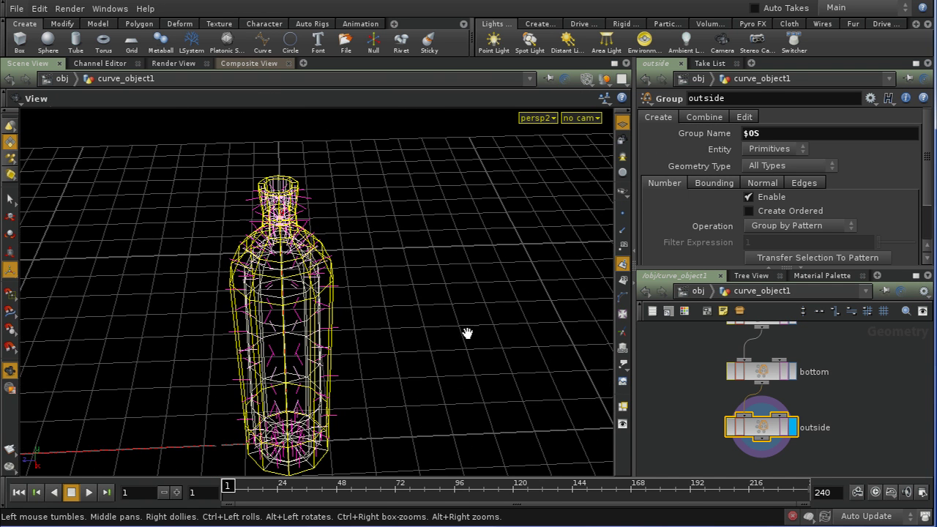
key(Return)
Select one of the triangular faces of the bottle's interior floor in the wireframe view
key(Escape)
right_drag(379, 418, 406, 163)
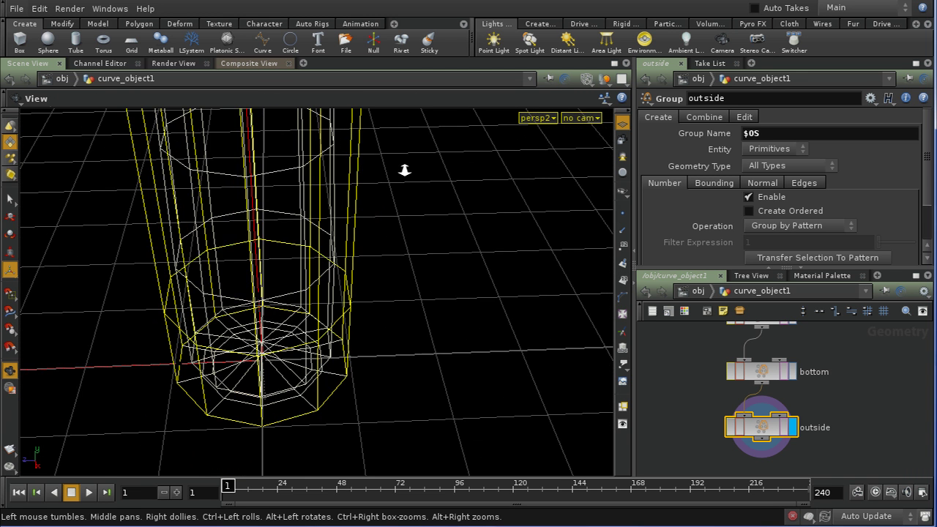
middle_drag(405, 163, 390, 234)
key(Return)
key(s)
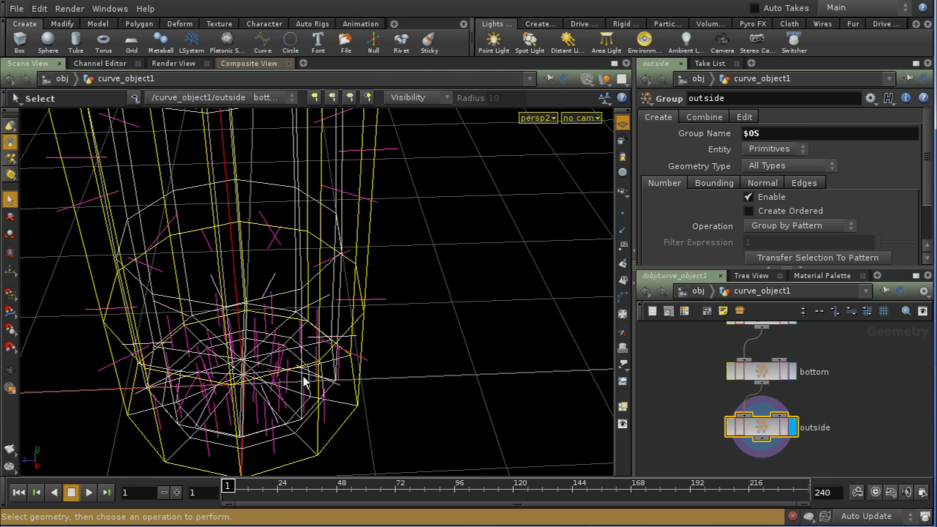
click(287, 389)
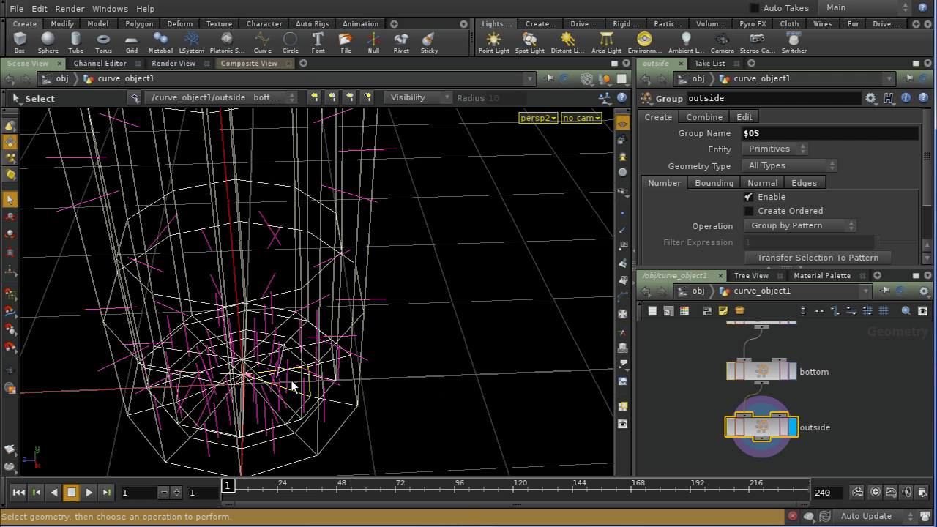
Extend the selection to all interior floor faces, including the ring around the central triangles
key(Escape)
drag(449, 404, 449, 232)
key(s)
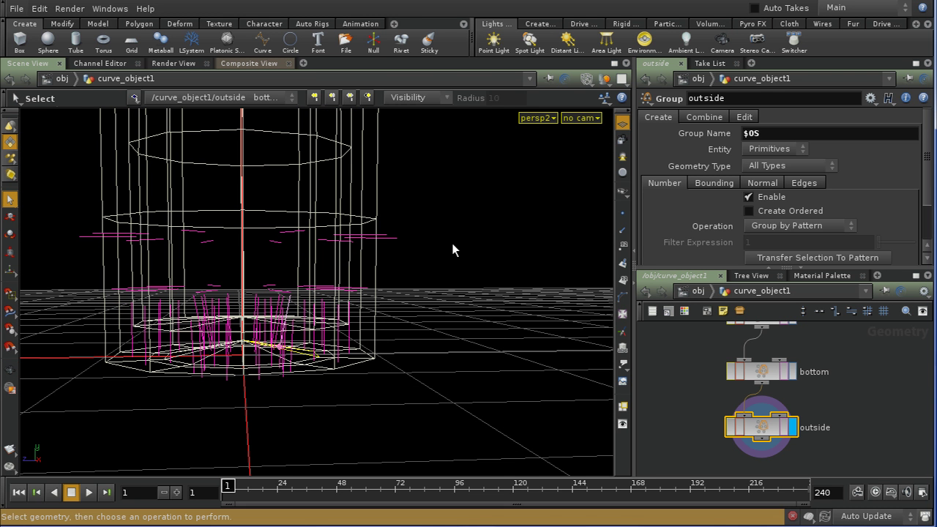
key(Escape)
drag(452, 268, 452, 356)
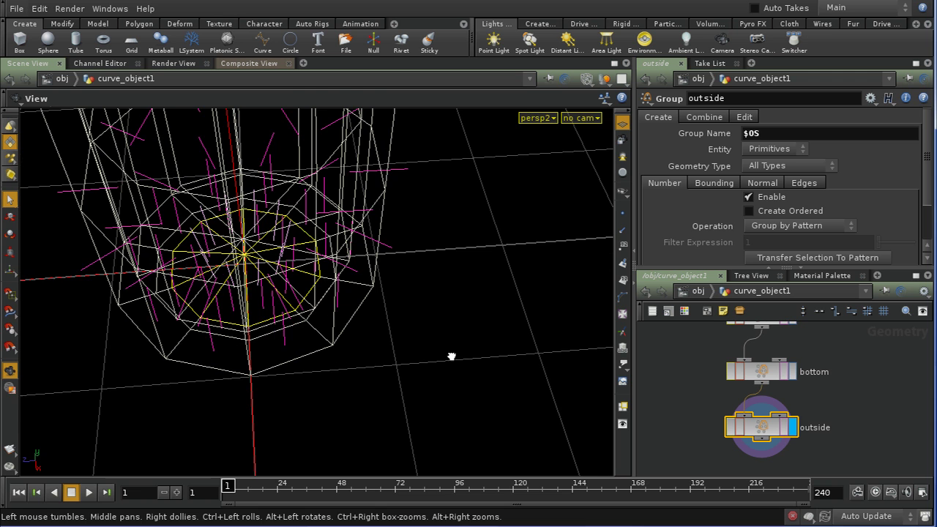
key(s)
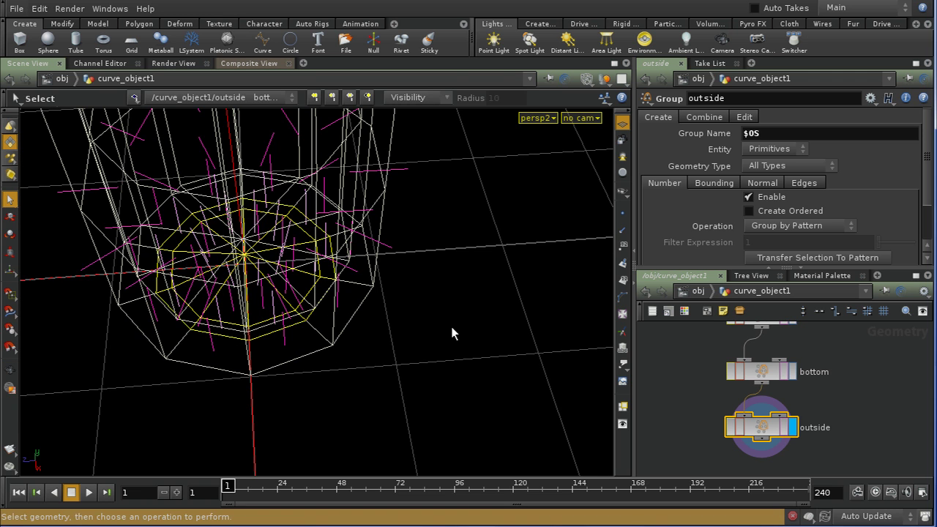
key(Escape)
drag(451, 326, 500, 325)
key(s)
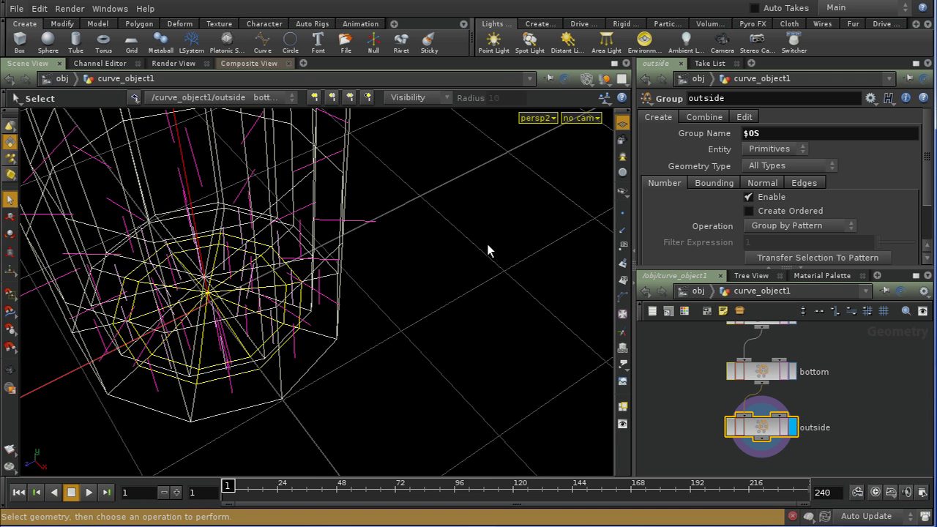
Create a geometry group from the interior floor faces, naming the node "inside_bottom" and setting its group name to $OS
key(Tab)
text(gr)
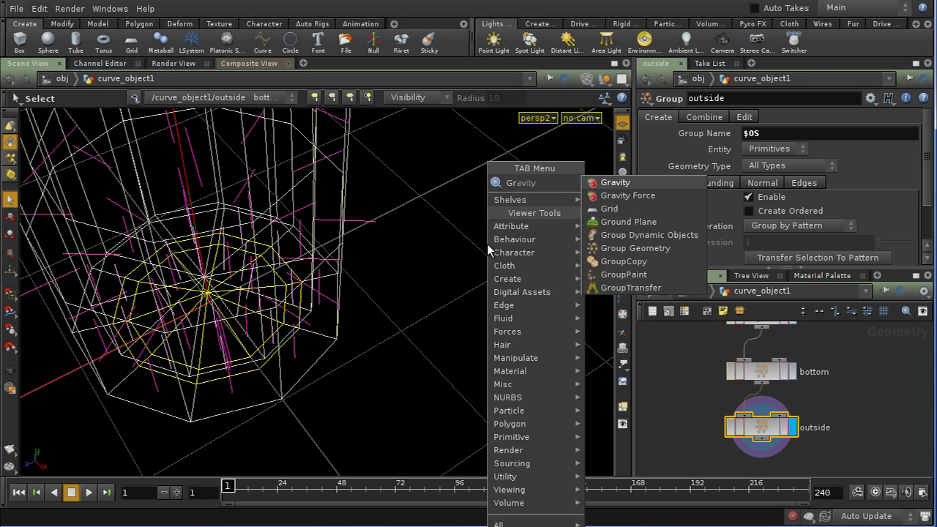
click(635, 252)
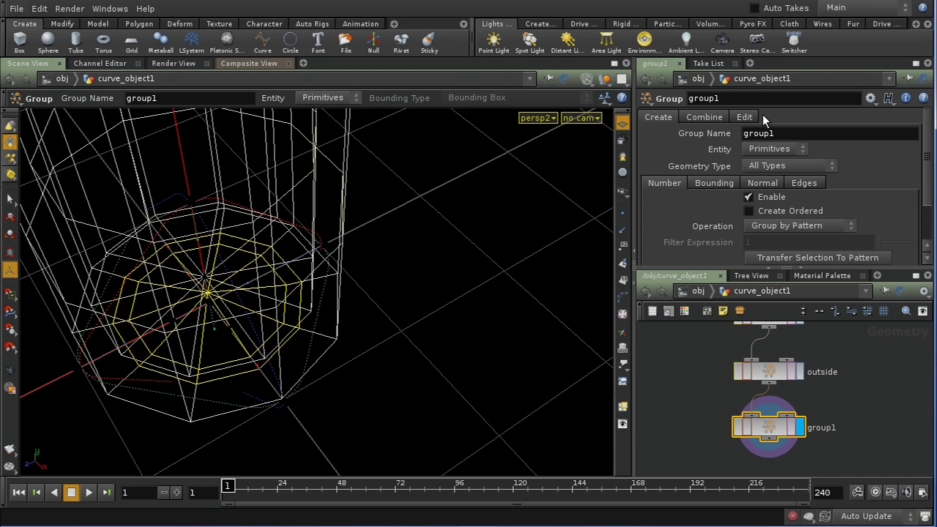
double_click(737, 100)
text(uin)
key(BackSpace)
key(BackSpace)
key(BackSpace)
text(inside_bottom)
key(Tab)
text($OS)
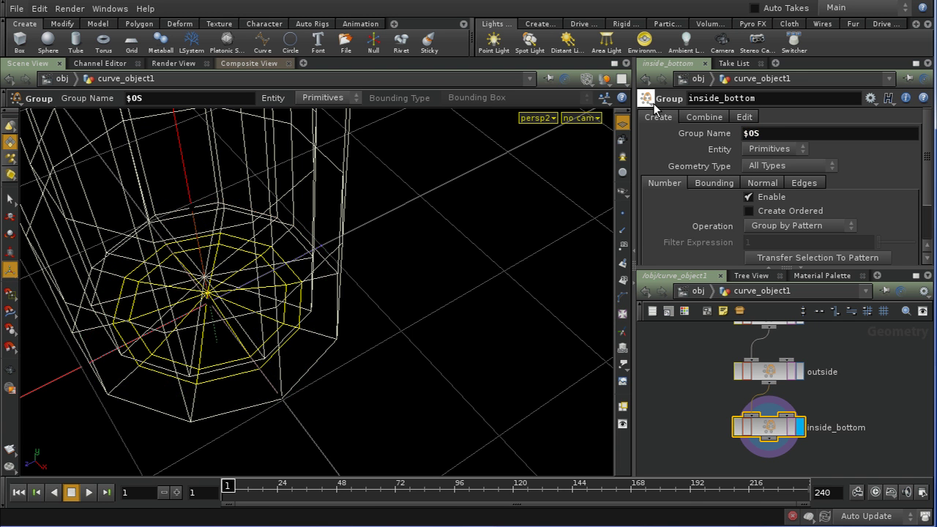
Select the rings of inner wall faces along the bottle's body and shoulder
key(Escape)
scroll(373, 329, down, 3)
scroll(344, 168, down, 3)
scroll(393, 157, up, 2)
drag(376, 176, 337, 359)
key(Return)
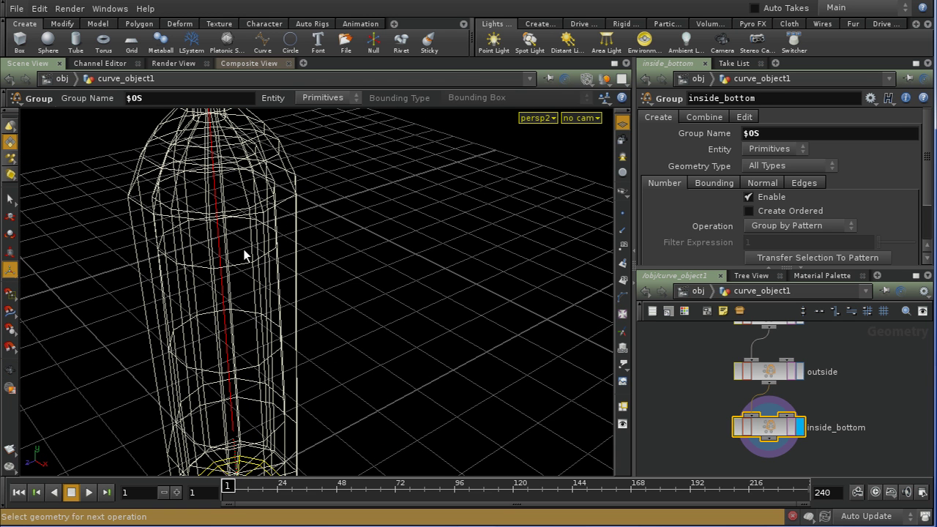
key(shift+g)
key(shift+g)
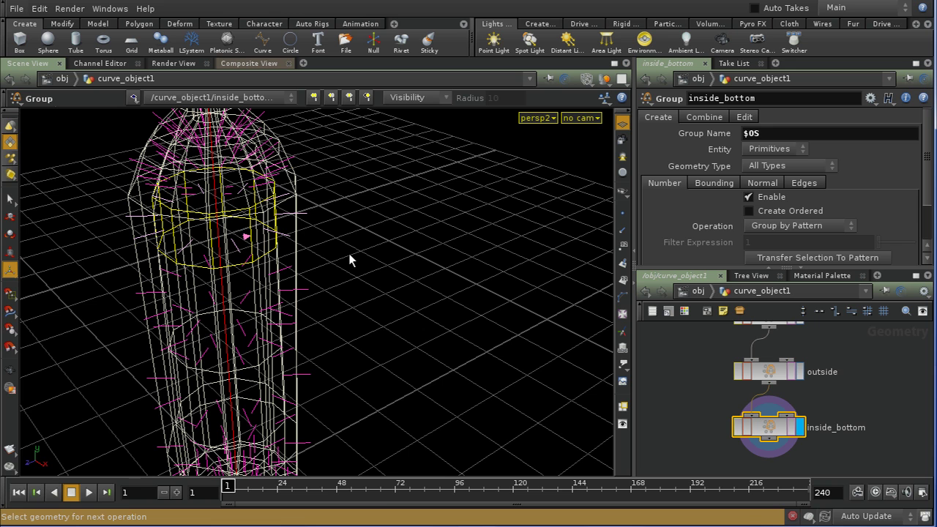
key(shift+g)
key(shift+g)
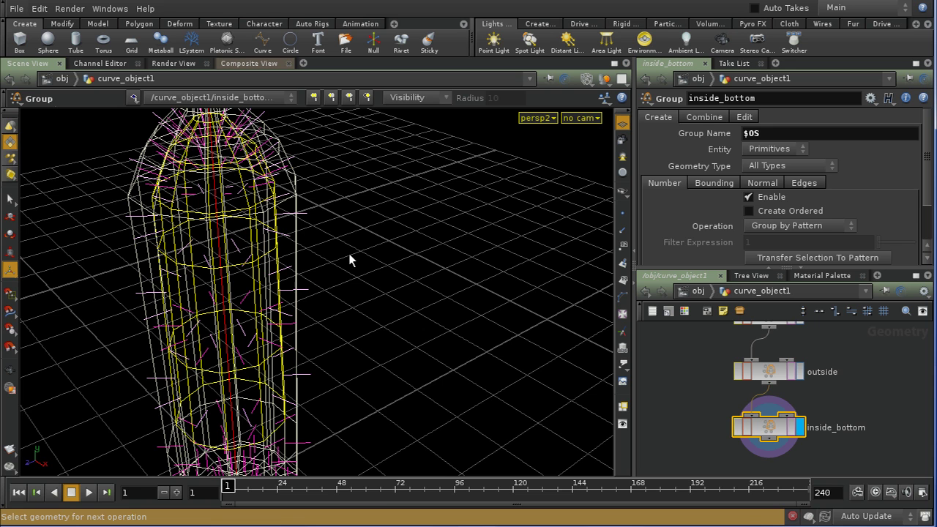
Add the inner neck faces up to the bottle's opening to the inside selection
key(Escape)
drag(396, 303, 334, 244)
key(Return)
key(Escape)
right_drag(312, 275, 227, 274)
key(h)
key(Return)
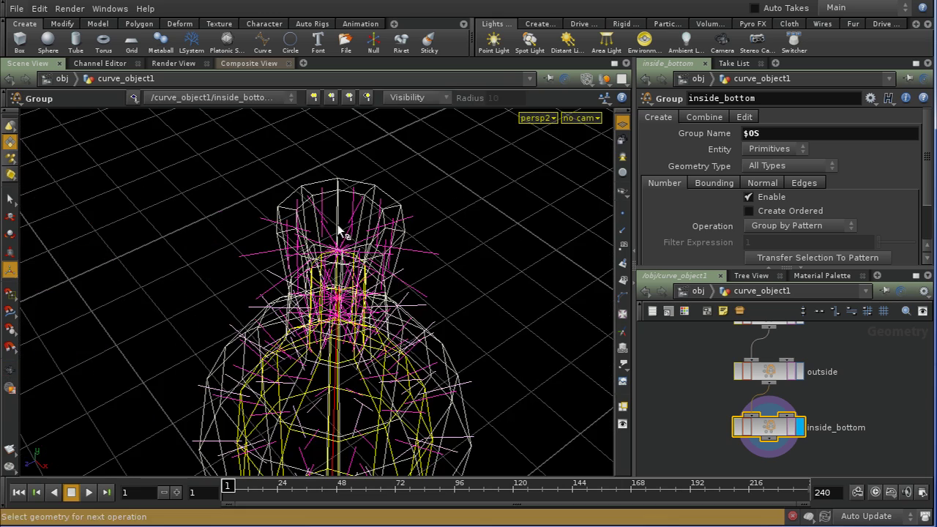
click(326, 226)
mouse_move(456, 232)
mouse_down()
mouse_move(464, 224)
mouse_move(462, 249)
mouse_up()
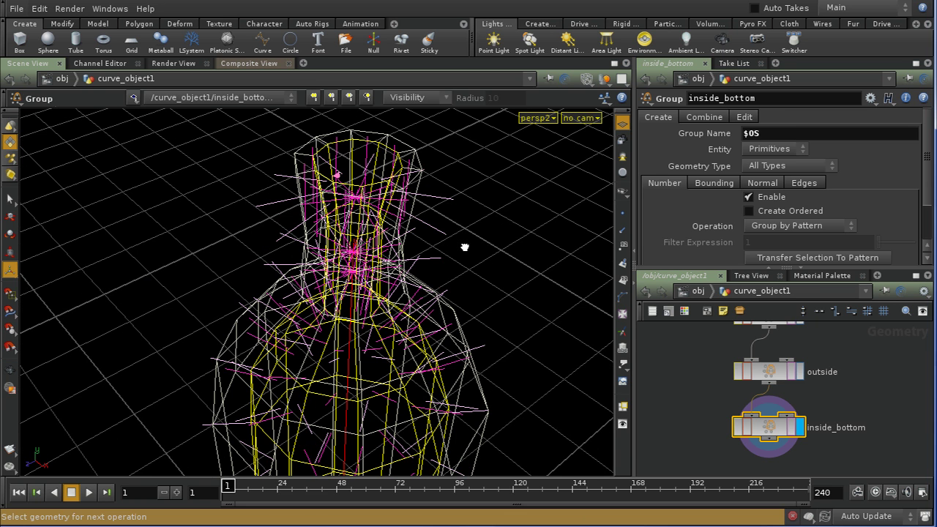
Create a geometry group from the selected inner wall faces, naming the node "inside" and setting its group name to $OS
key(Tab)
text(g)
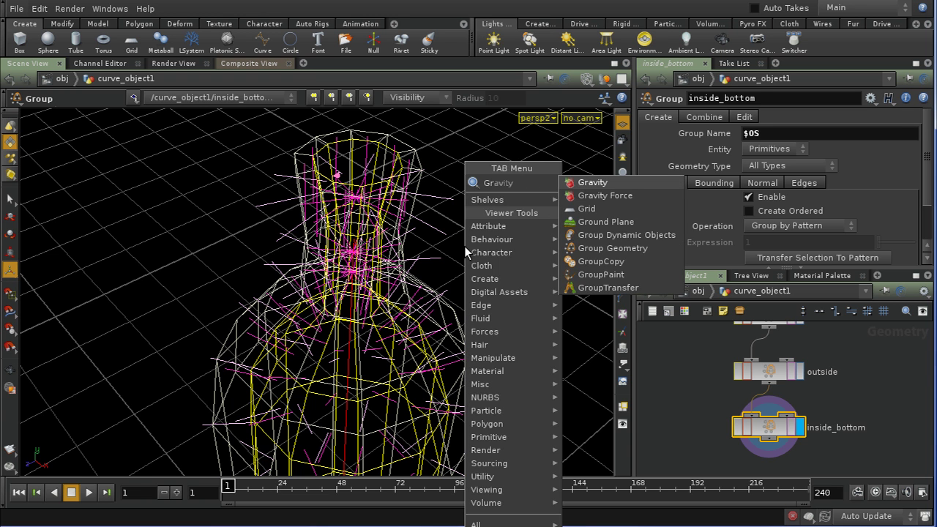
click(633, 248)
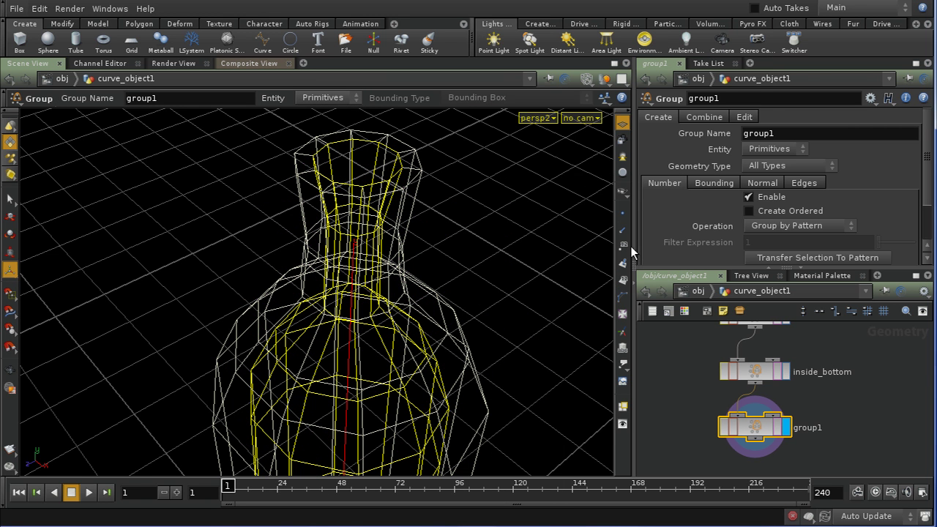
click(740, 103)
text(inside)
key(Tab)
text($OS)
key(Return)
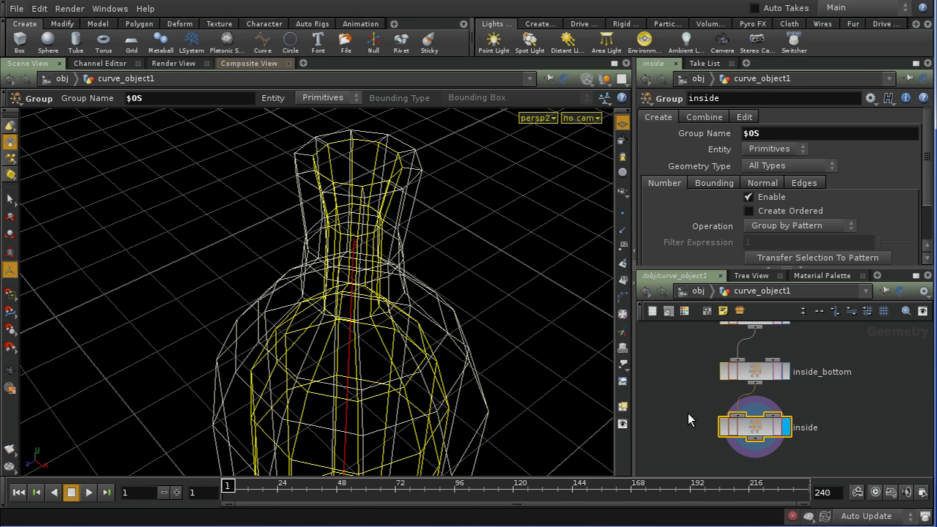
Add a UVProject node after the inside group node and make it the displayed node
right_drag(447, 350, 423, 247)
scroll(429, 360, down, 3)
key(Return)
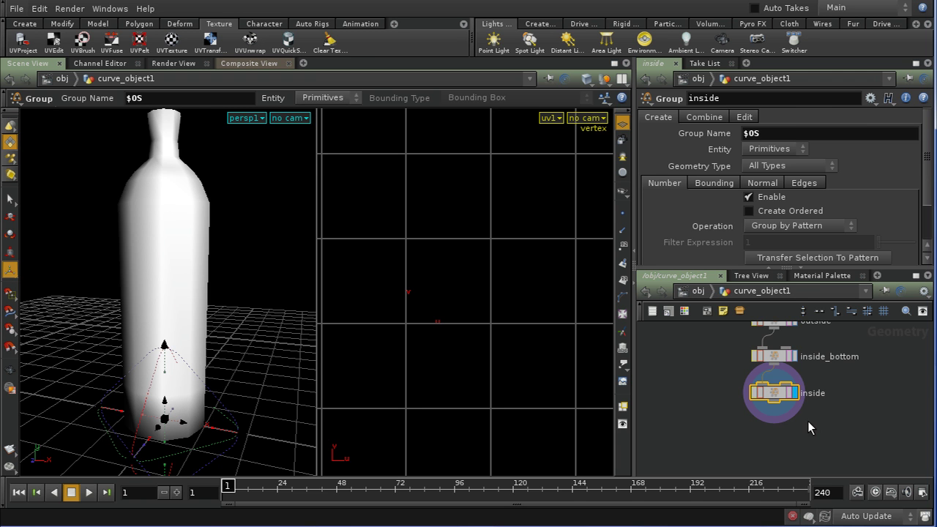
key(Tab)
text(uv)
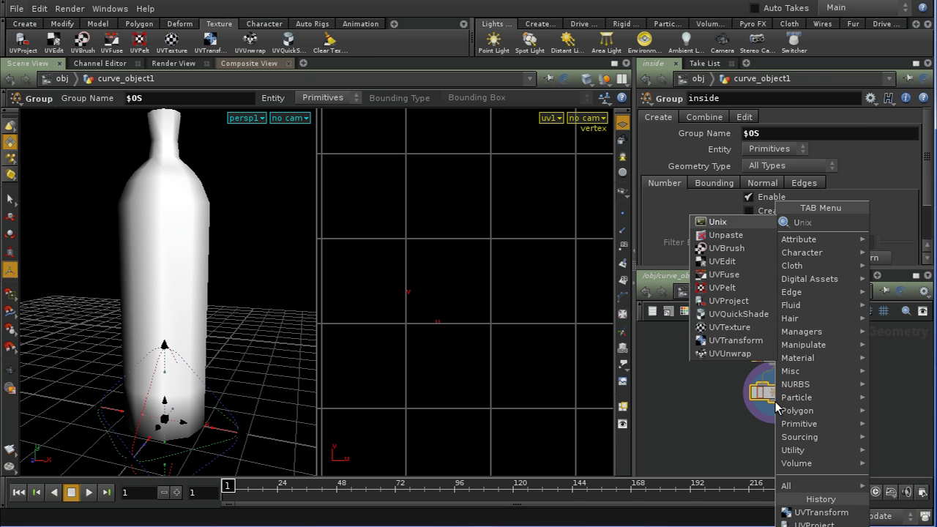
click(745, 273)
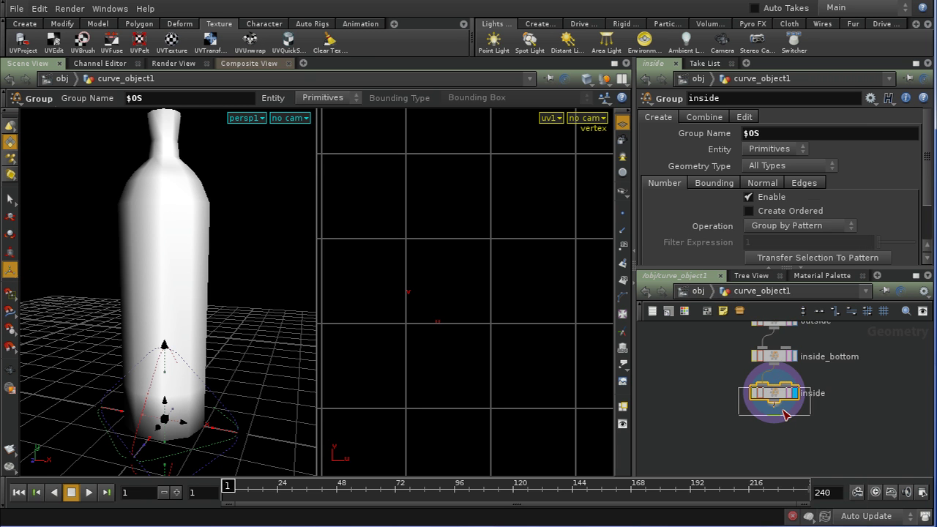
click(776, 431)
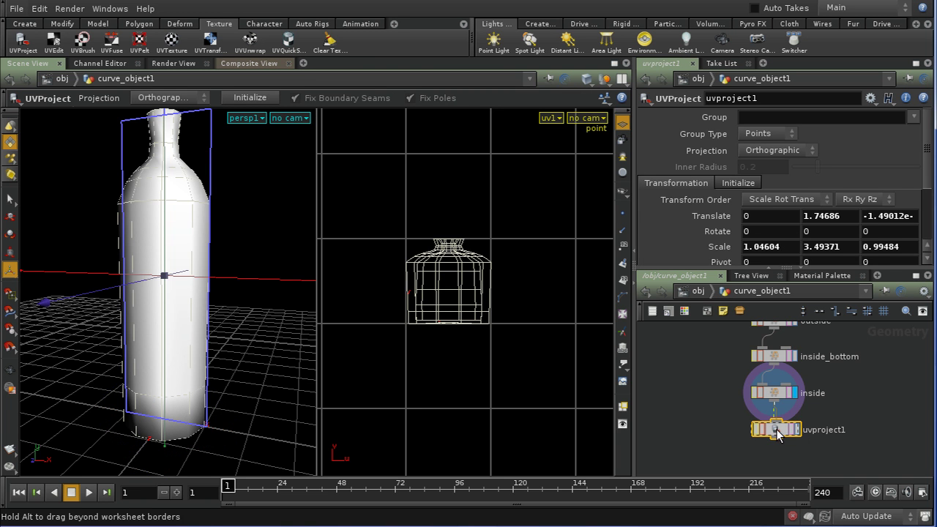
click(795, 431)
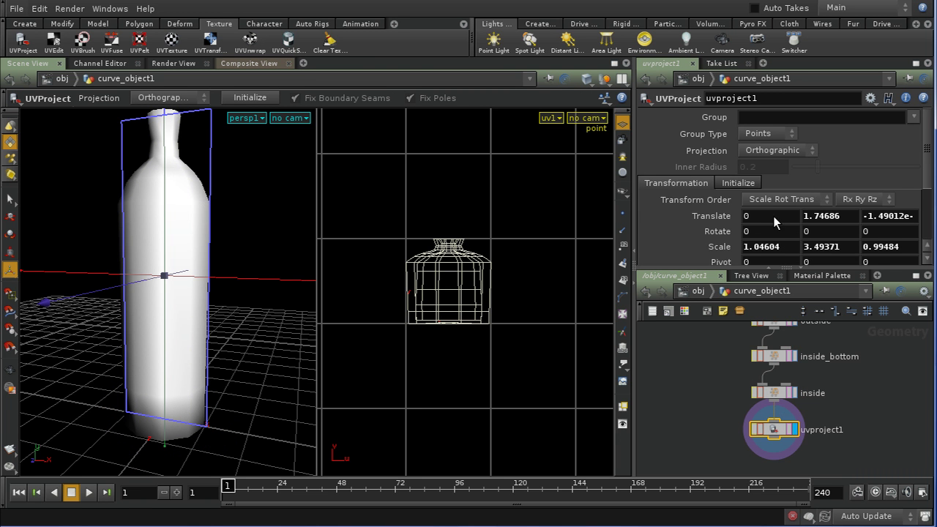
Restrict the UV projection to the bottom group with group type Vertices and initialize it to the best plane
click(767, 135)
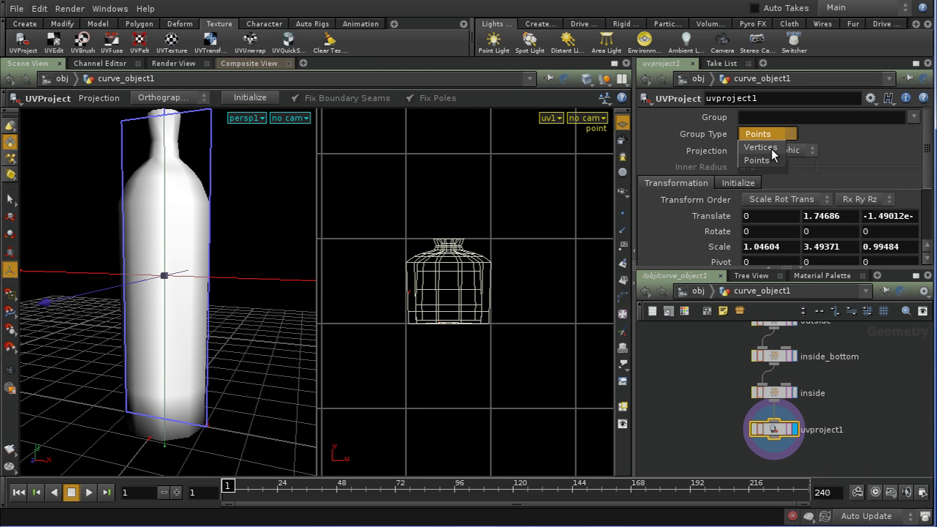
click(771, 149)
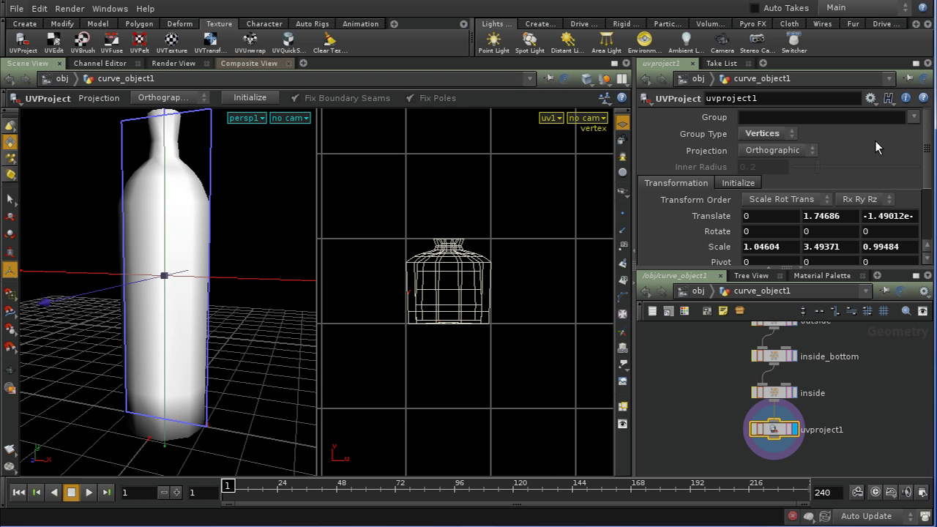
click(912, 117)
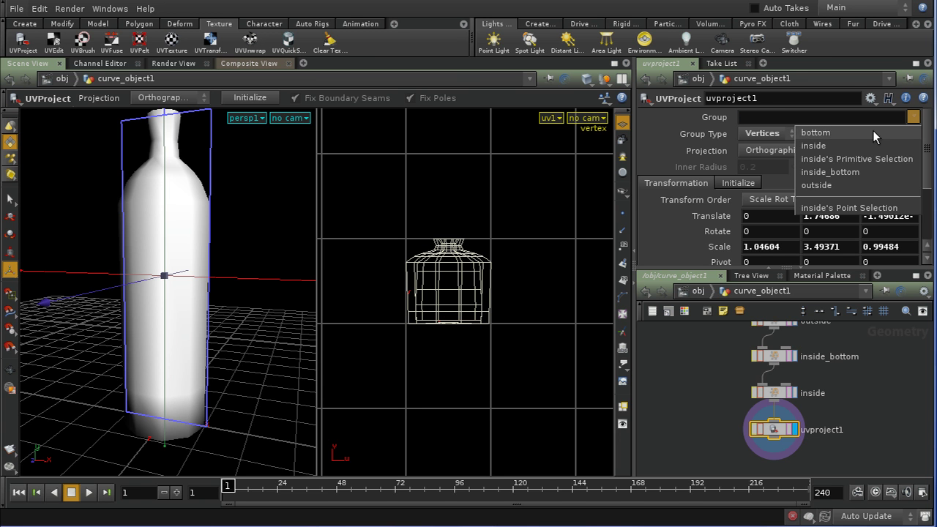
click(872, 132)
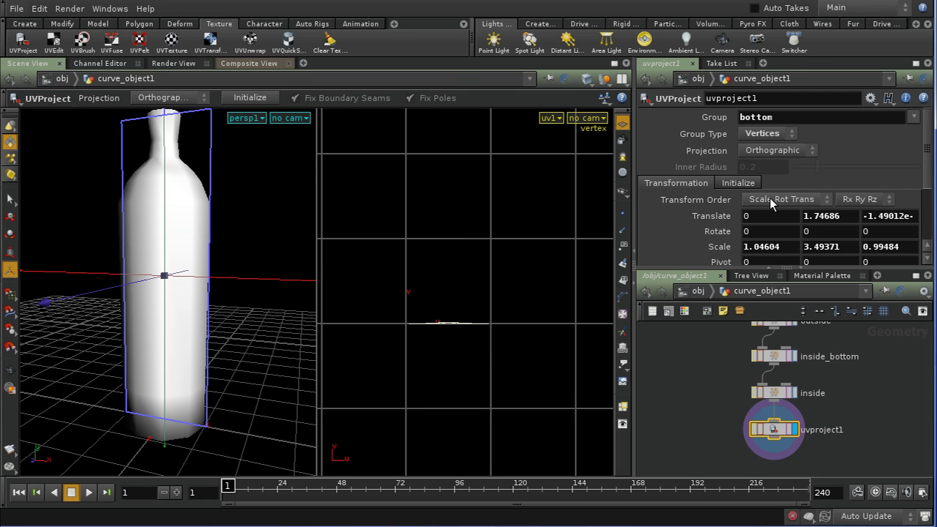
click(746, 183)
click(778, 217)
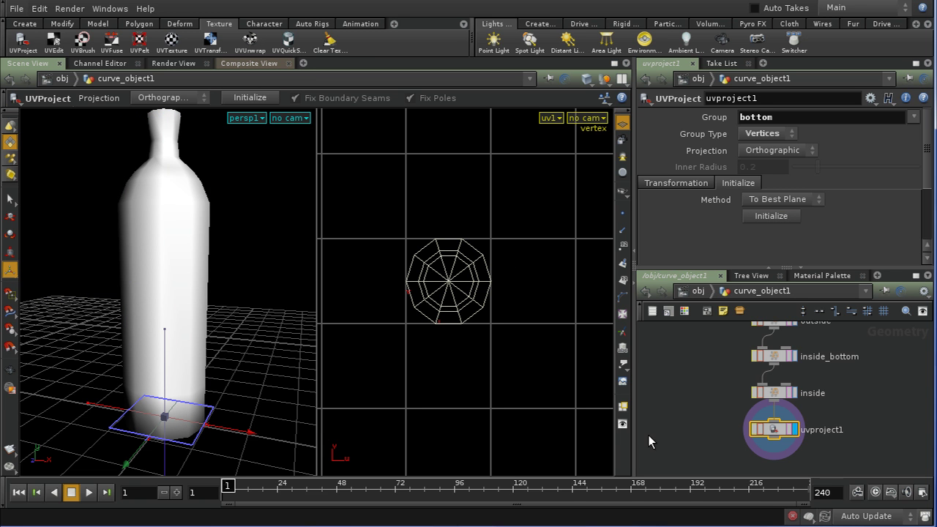
Add a second UVProject node after the first one and display its result
middle_drag(874, 437, 861, 397)
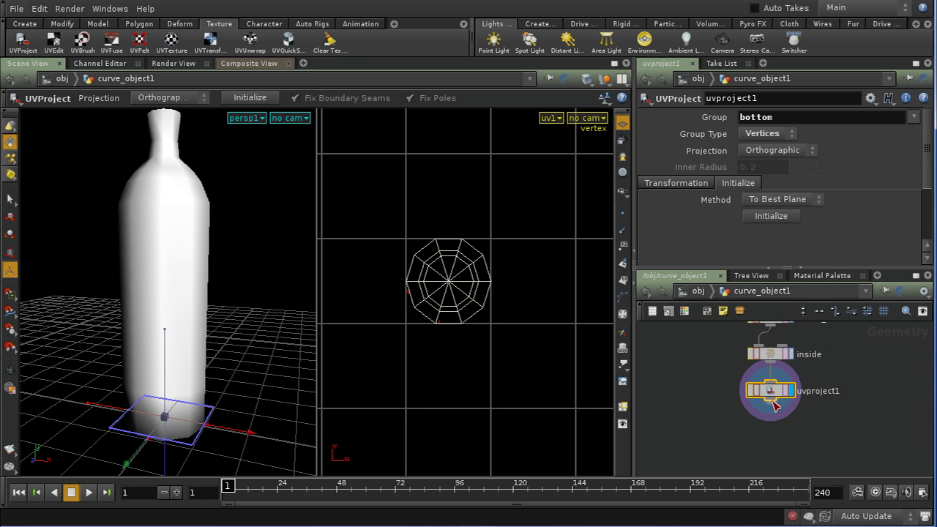
key(Tab)
text(uv)
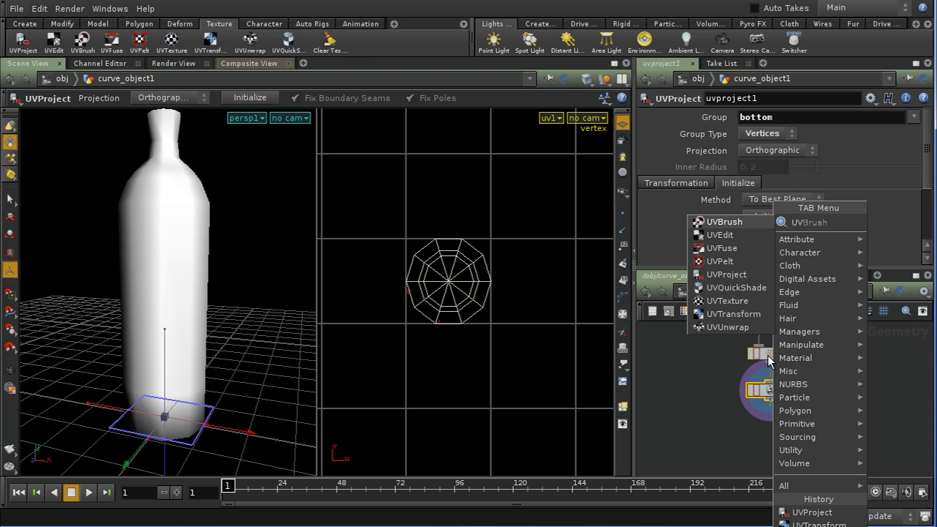
click(747, 281)
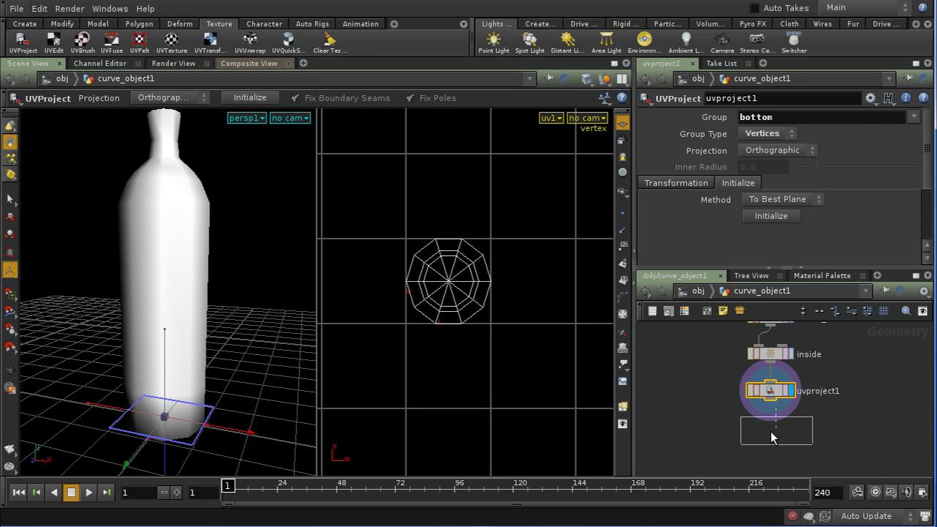
click(772, 432)
click(790, 432)
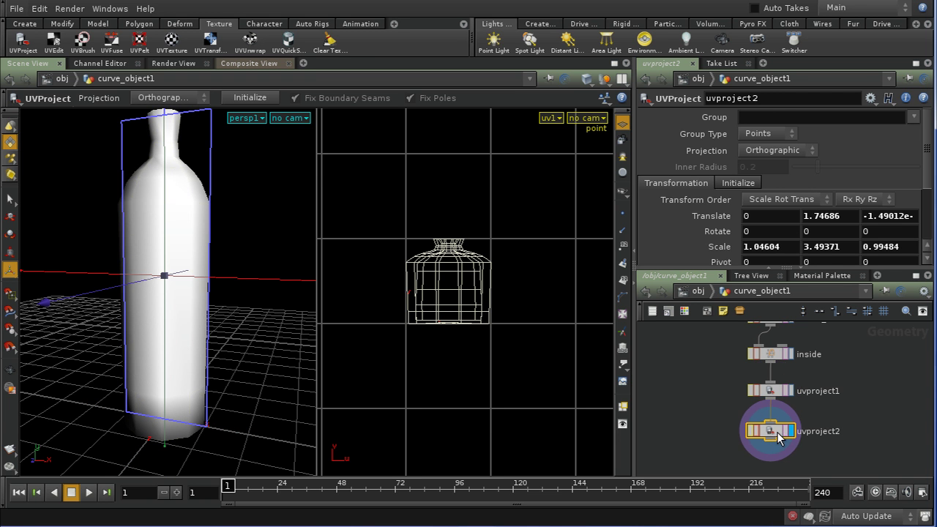
Limit the second UV projection to the inside_bottom group with group type Vertices and initialize it to the best plane
click(913, 117)
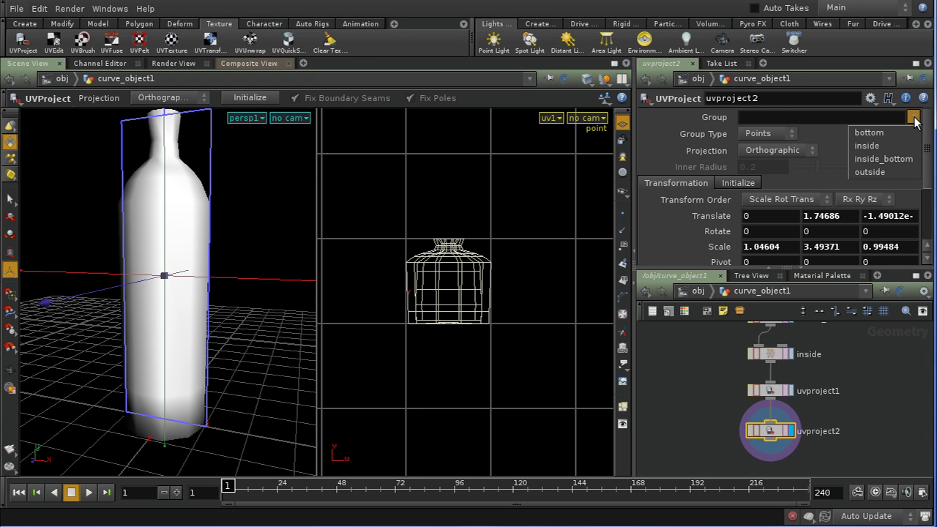
click(885, 157)
click(789, 134)
click(761, 147)
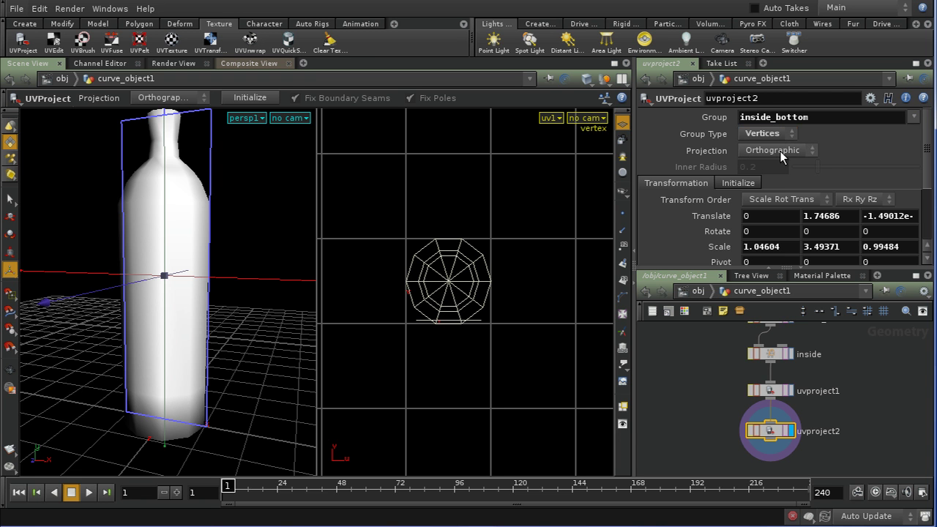
click(740, 183)
click(768, 216)
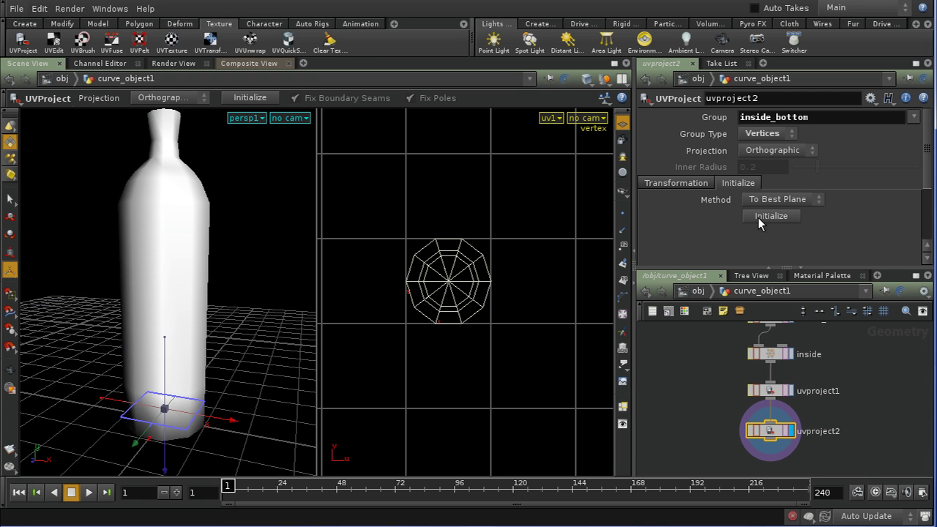
Add a third UVProject node after uvproject2 and make it the displayed node
middle_drag(862, 455, 860, 412)
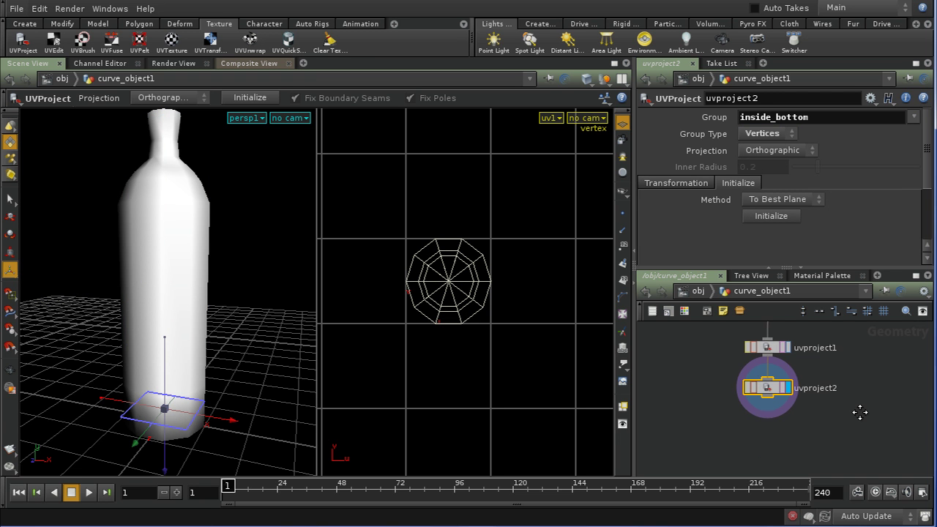
key(Tab)
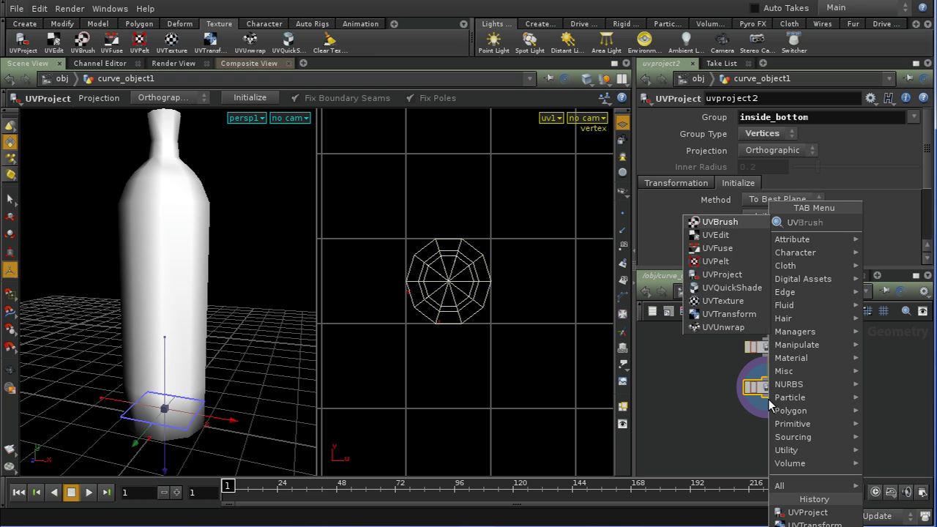
text(uvp)
click(895, 234)
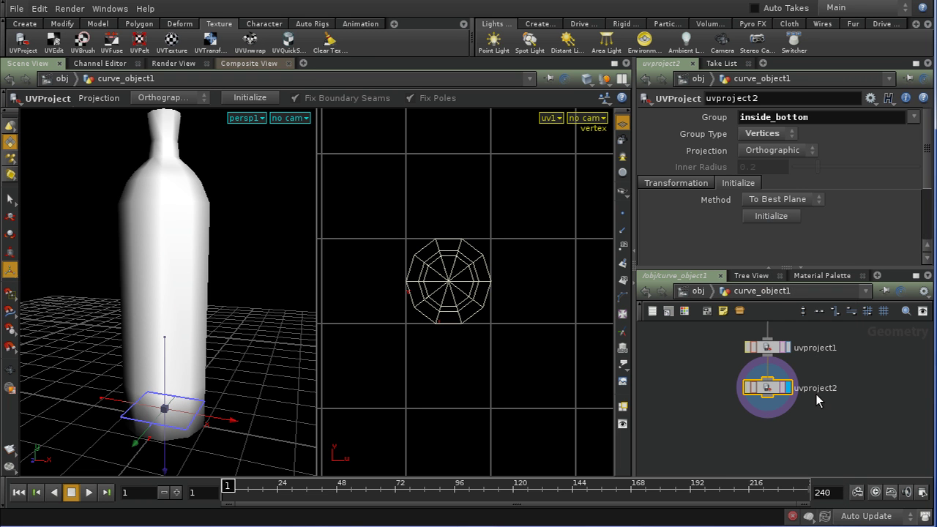
click(796, 434)
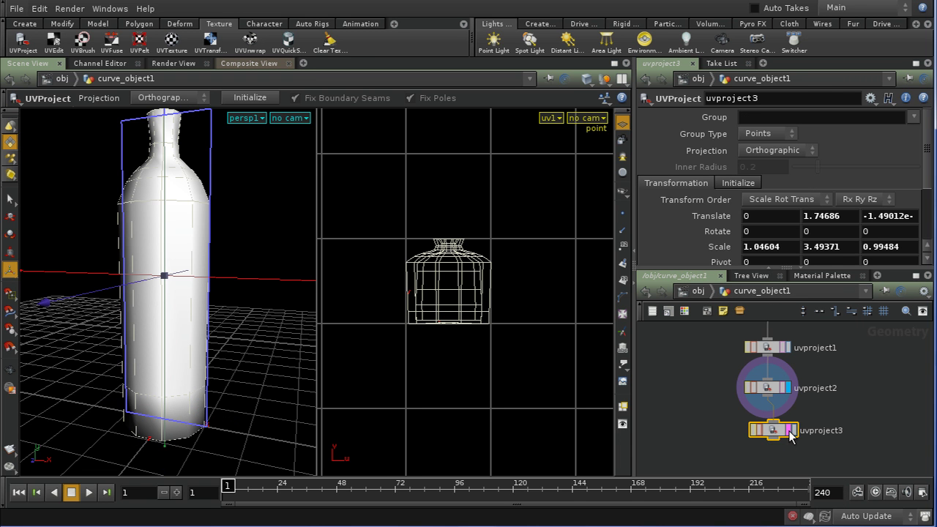
click(794, 431)
Restrict the third UV projection to the outside group with group type Vertices and set its projection to Cylindrical
click(760, 133)
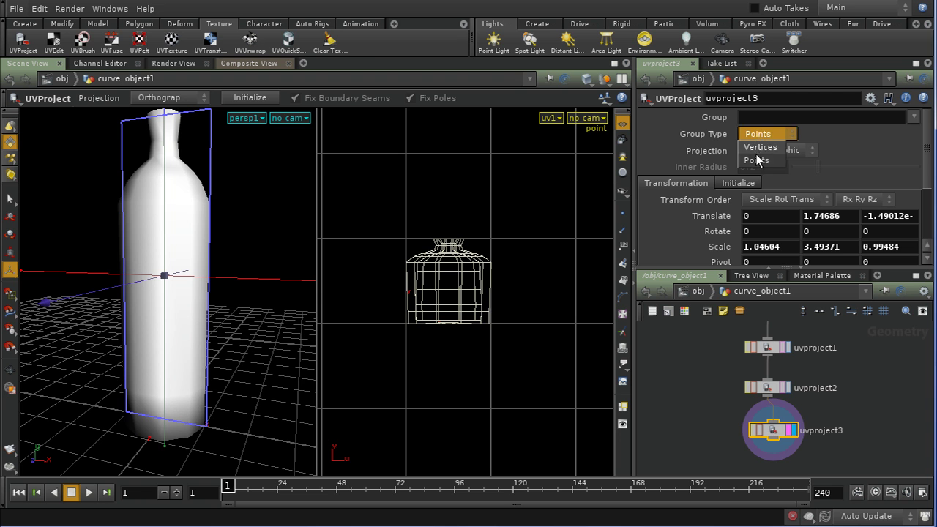
click(763, 151)
click(913, 117)
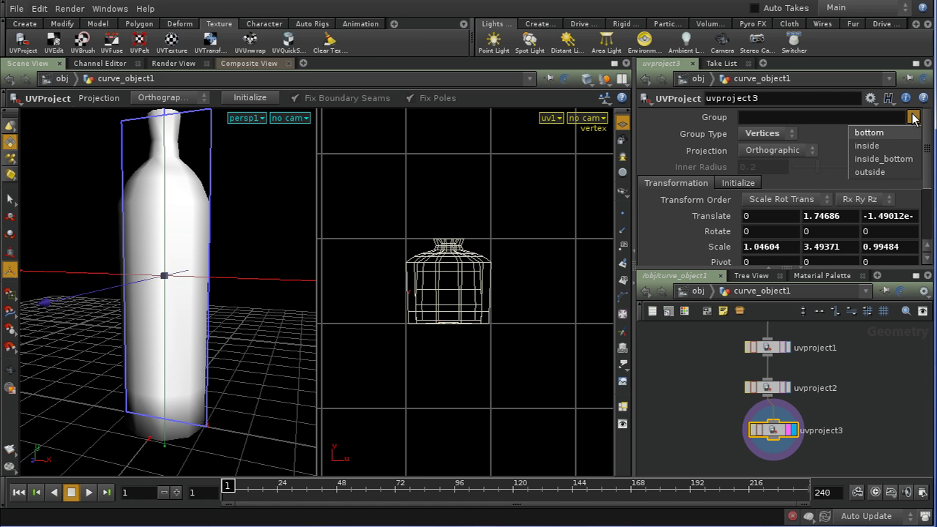
click(880, 170)
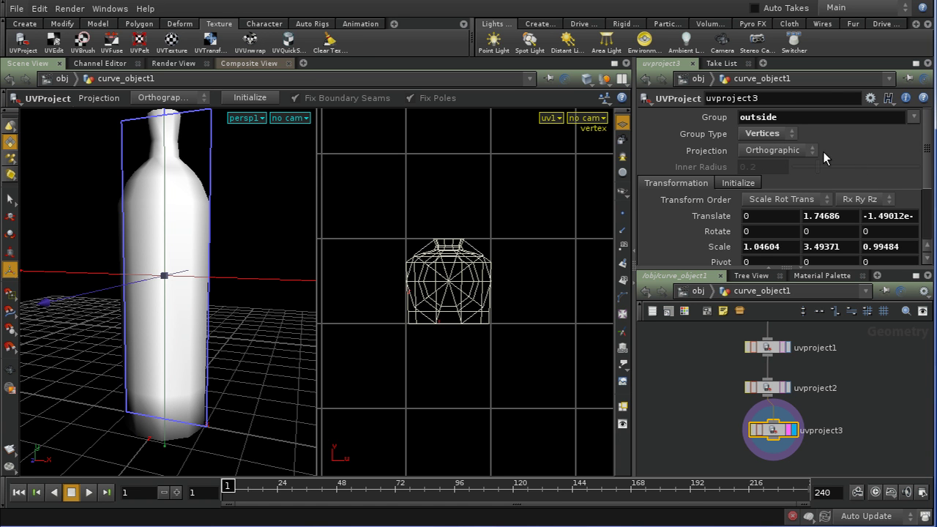
click(770, 150)
click(760, 191)
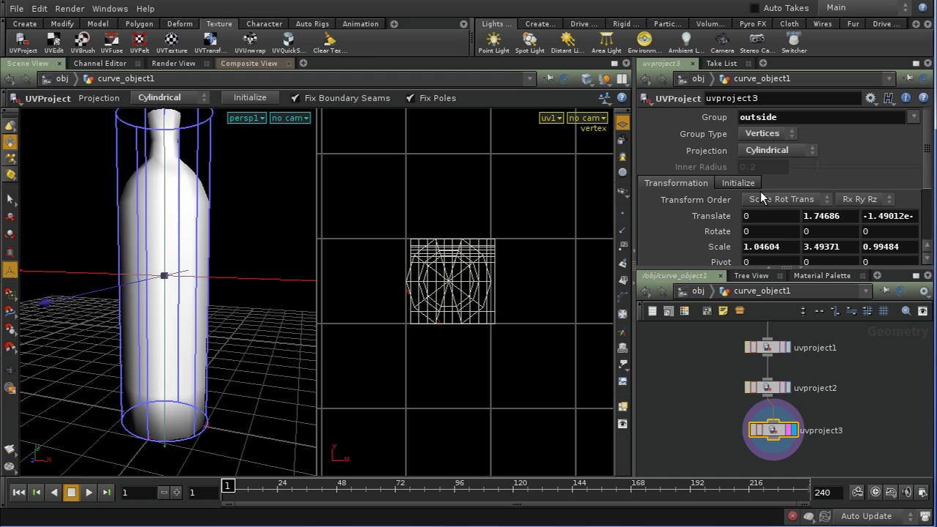
Add a fourth UVProject node after uvproject3 and display its result
middle_drag(831, 434, 823, 393)
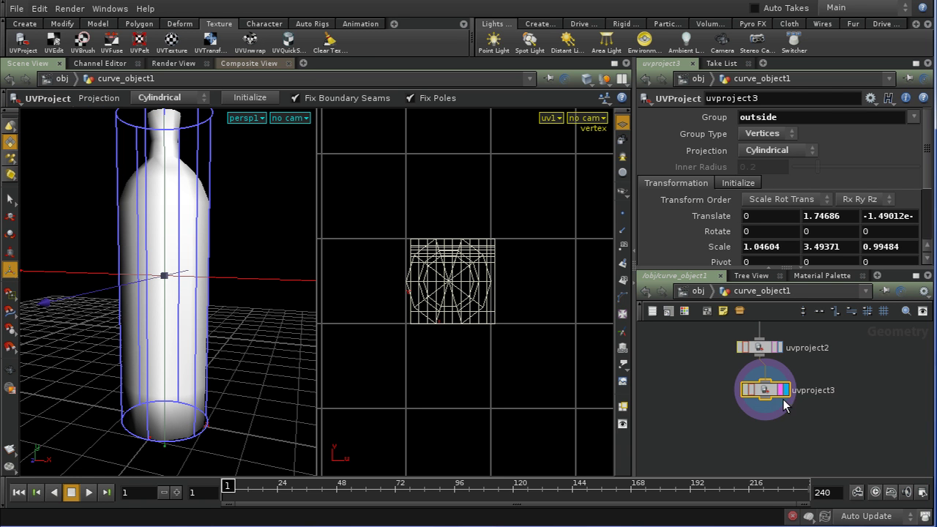
key(Tab)
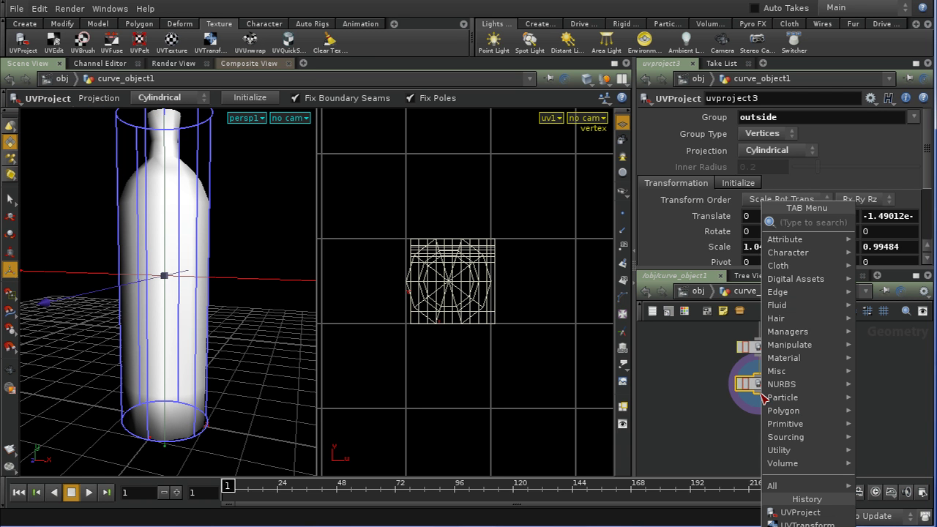
text(uvp)
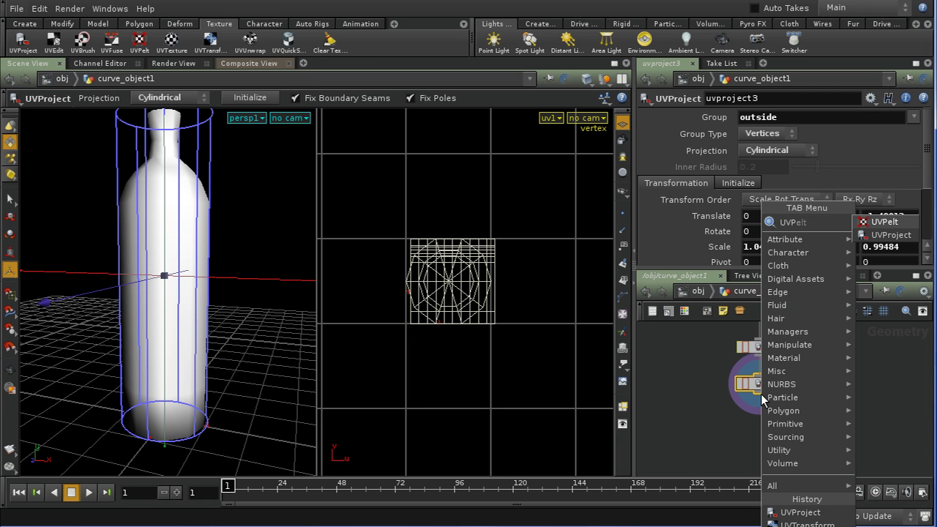
click(885, 235)
click(782, 431)
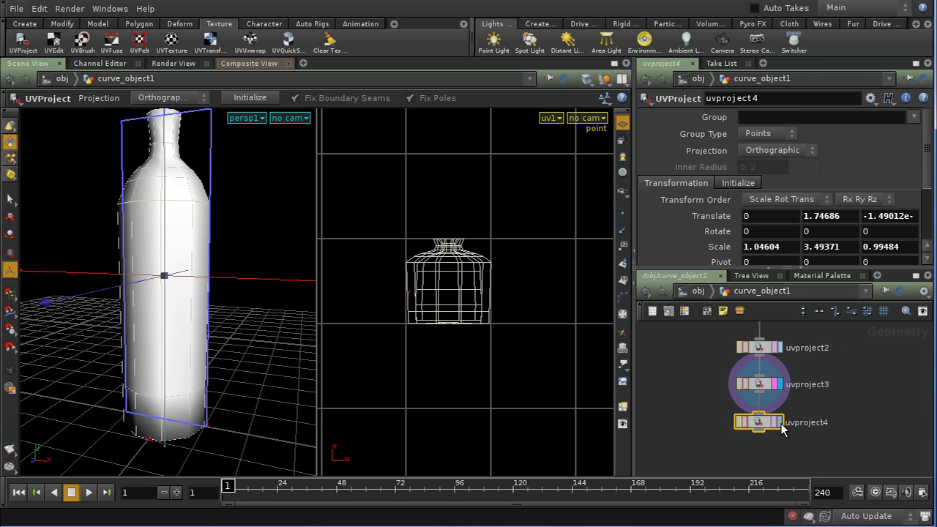
Limit the fourth UV projection to the inside group with group type Vertices and a Cylindrical projection
click(913, 117)
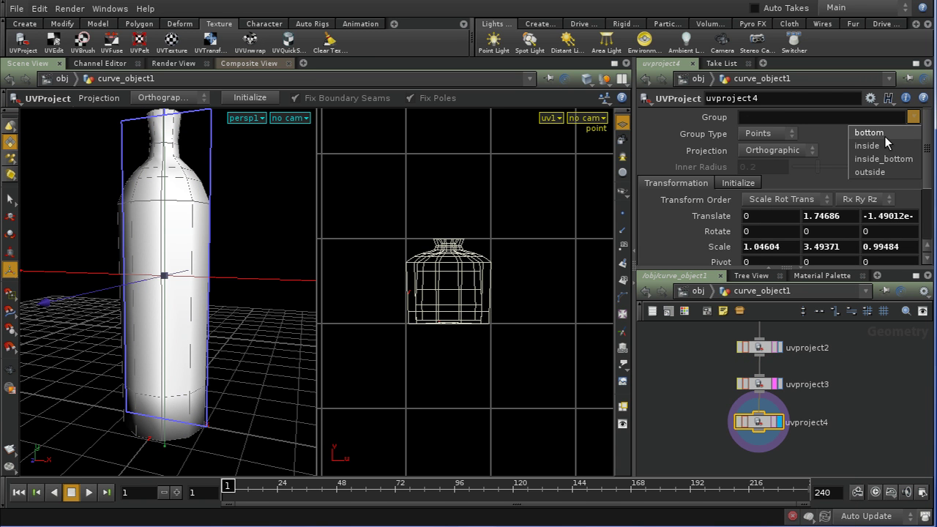
click(882, 145)
click(761, 134)
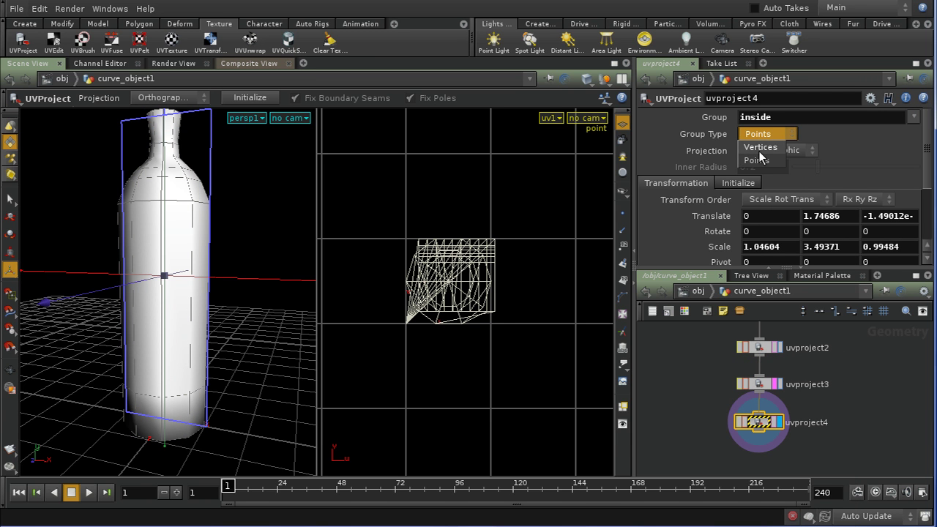
click(759, 149)
click(762, 149)
click(762, 188)
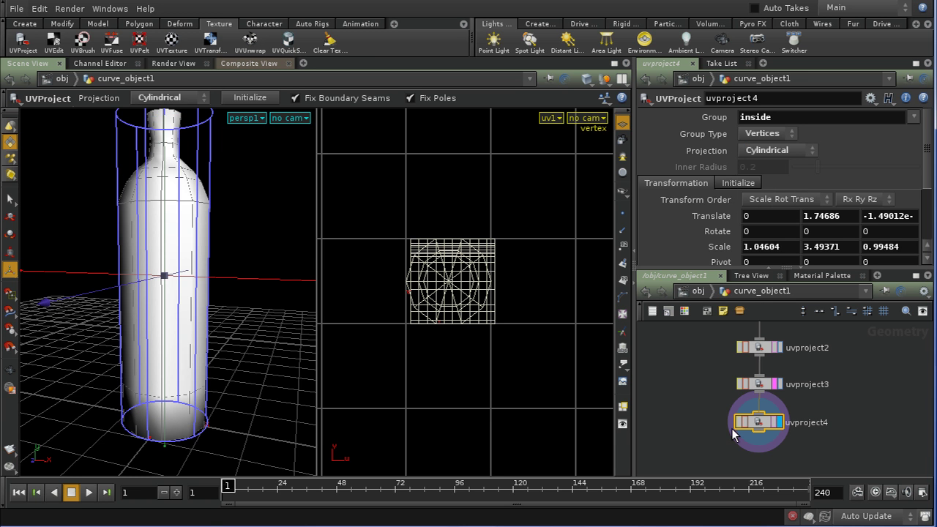
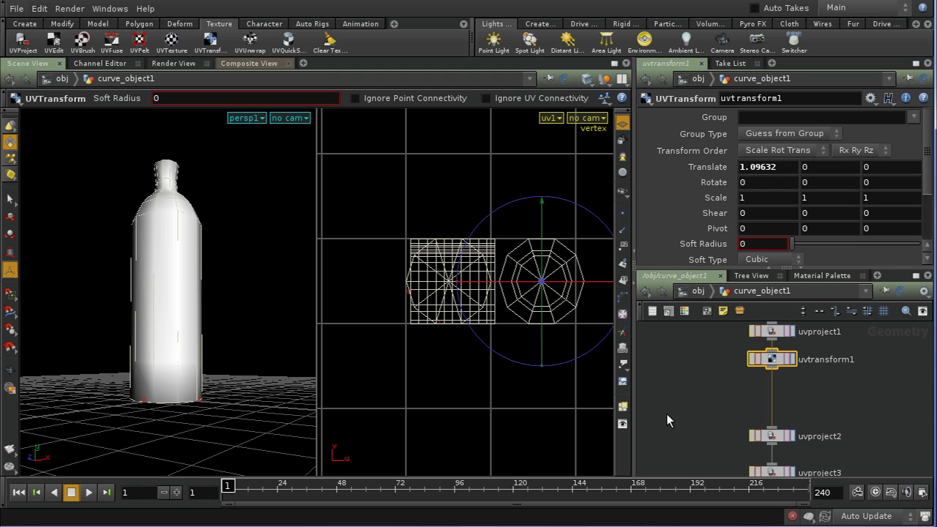
Insert a UVTransform node between uvproject2 and uvproject3 and make it the displayed node
drag(783, 437, 780, 398)
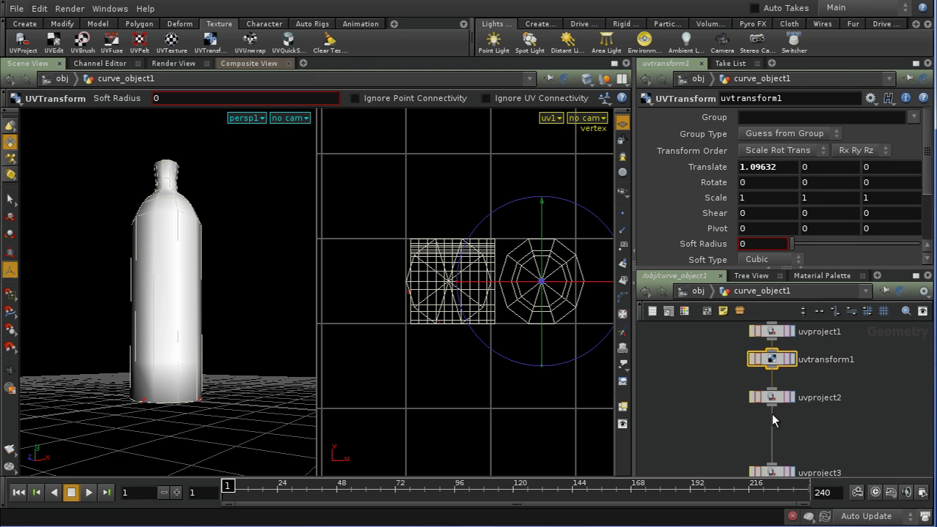
key(Tab)
text(uvtr)
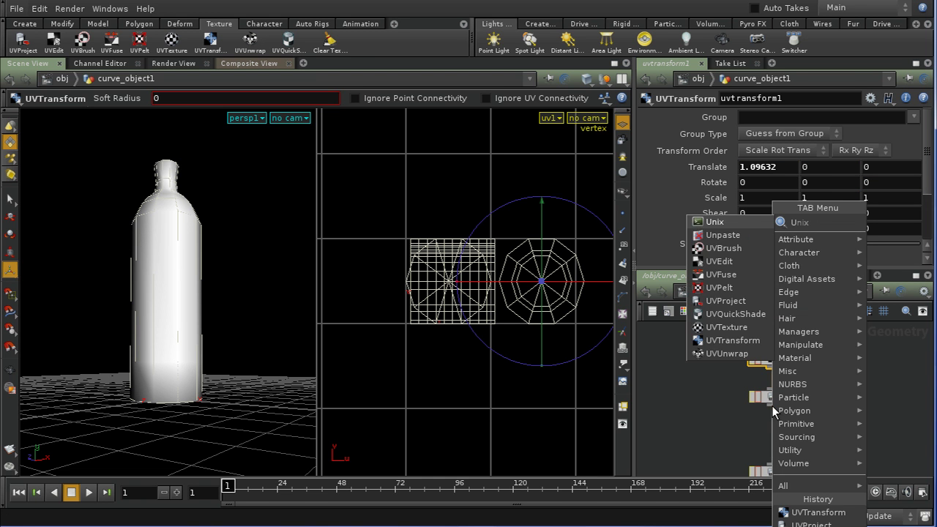
key(Return)
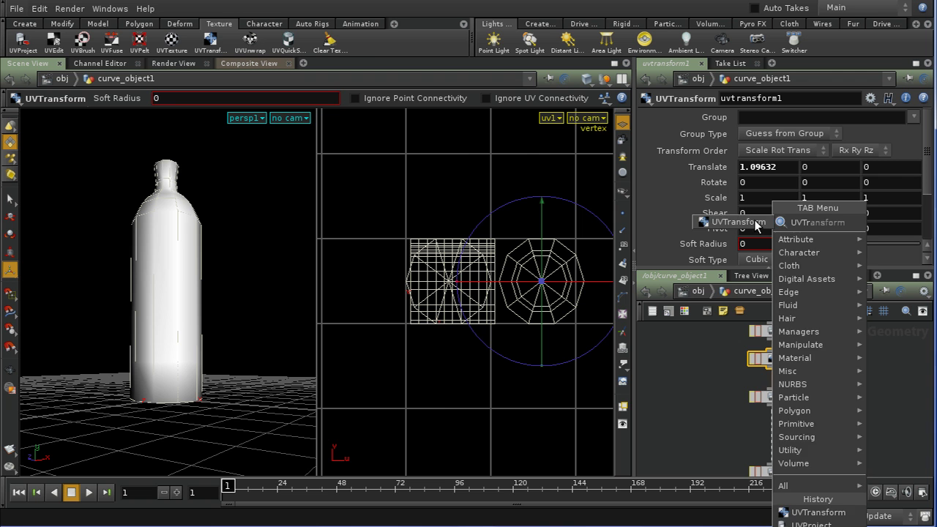
click(797, 432)
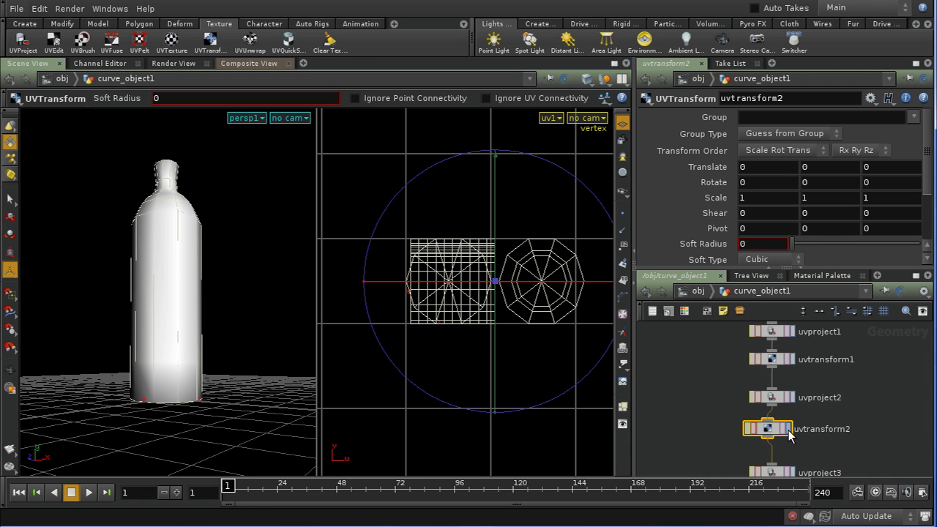
click(792, 430)
Select the circular UV island in the first UV tile and move it up by about 1.01 in V
key(s)
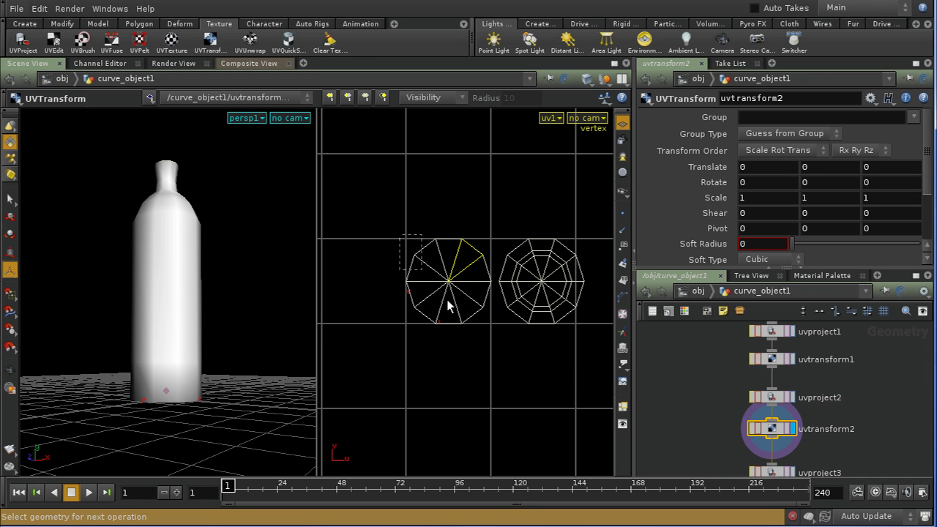
drag(449, 306, 498, 346)
key(Return)
drag(449, 265, 438, 176)
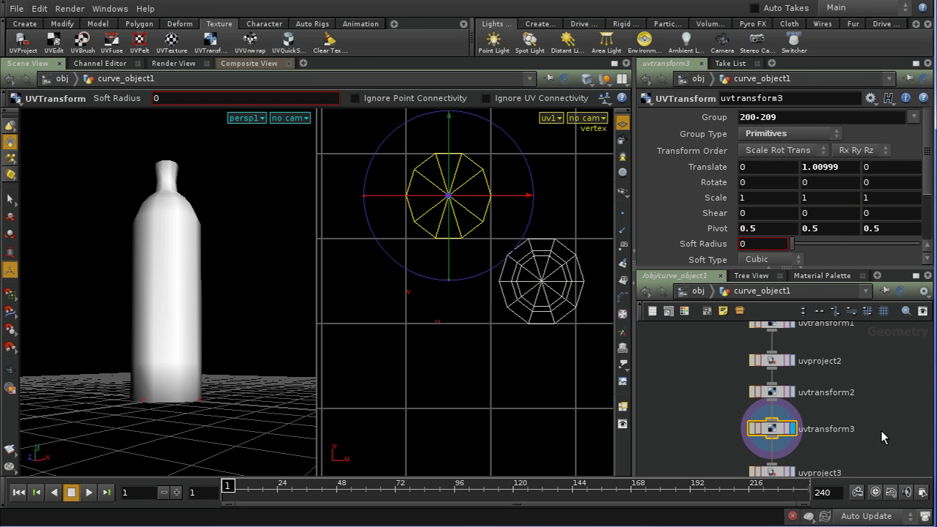
Make room below uvproject3 and insert a UVTransform node between it and uvproject4
middle_drag(881, 431, 858, 362)
click(749, 403)
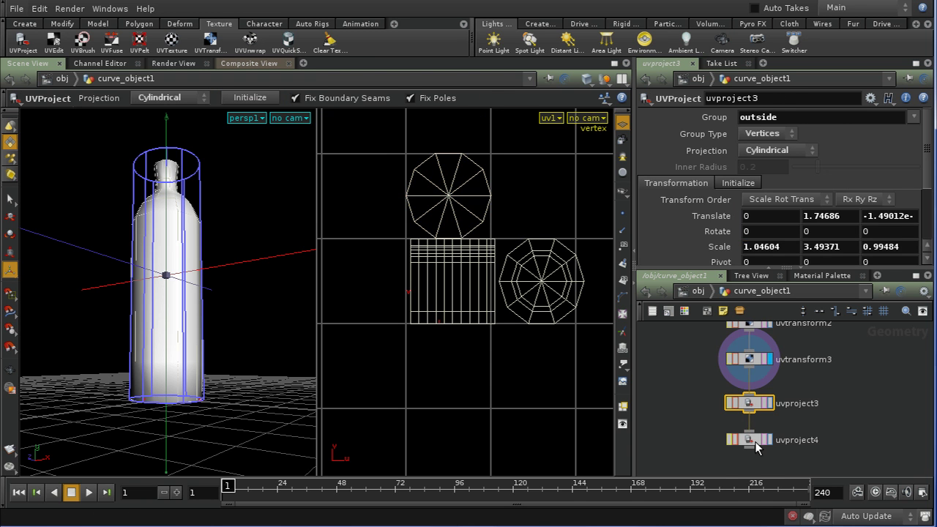
middle_drag(756, 448, 762, 392)
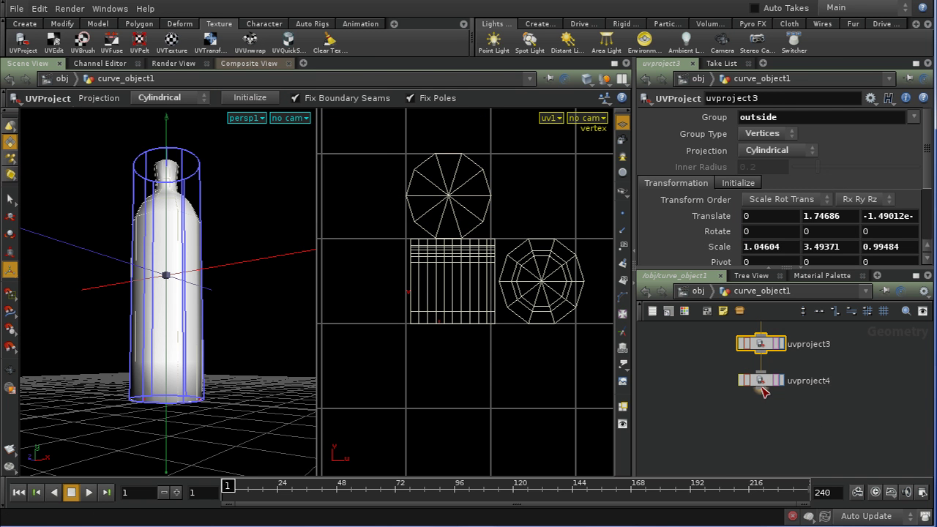
drag(763, 392, 763, 464)
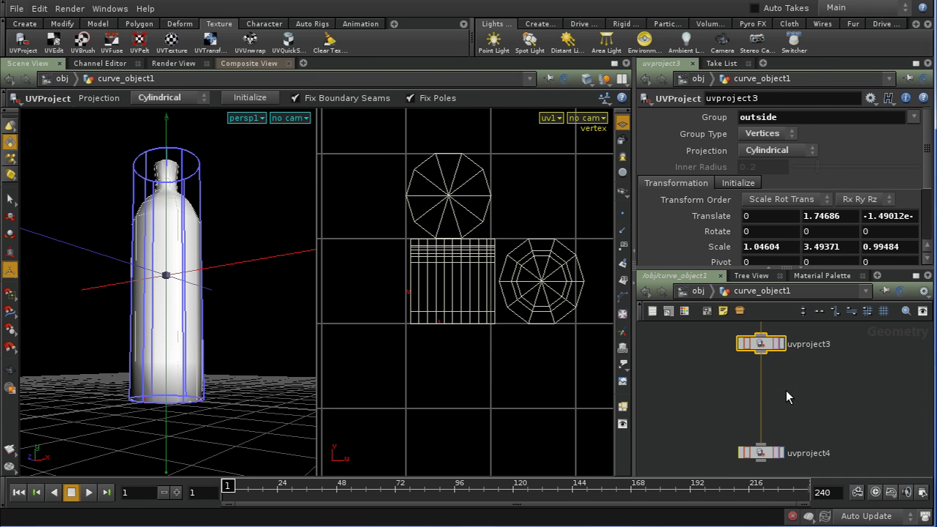
click(780, 381)
key(Tab)
text(uvt)
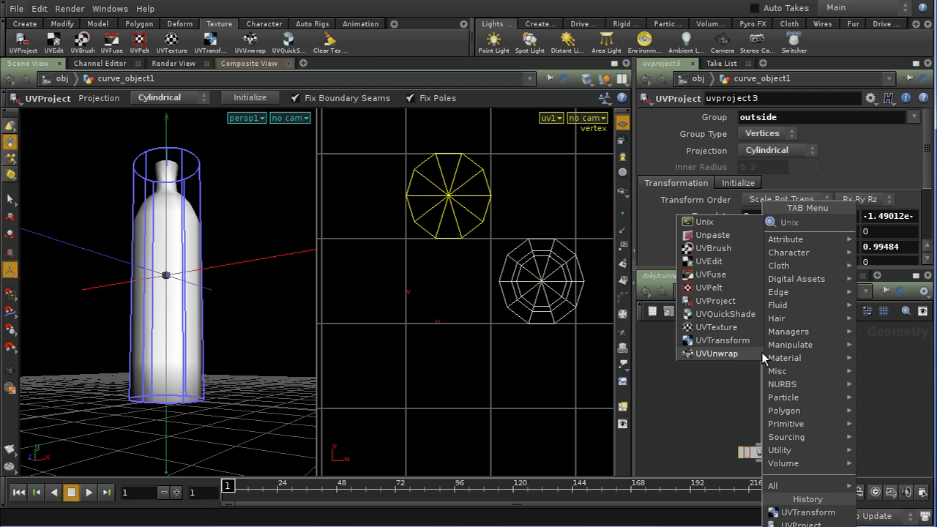
click(879, 236)
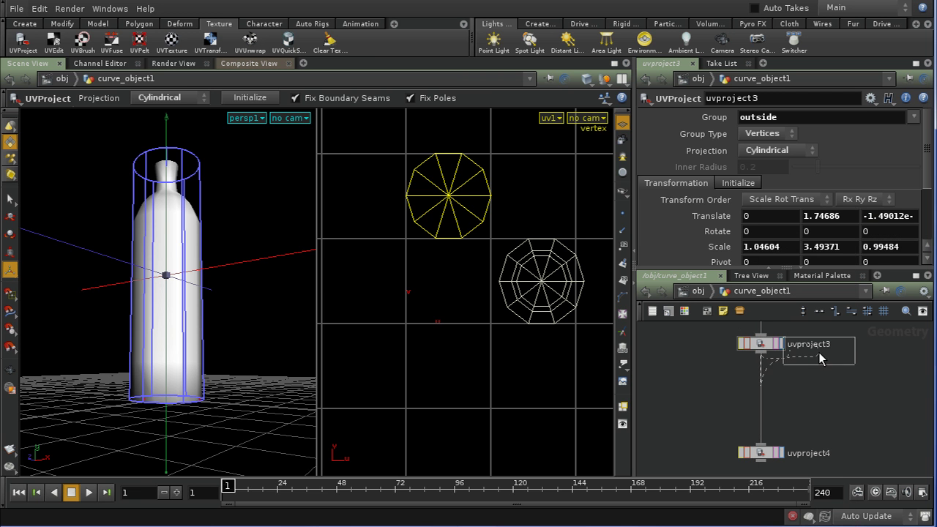
click(765, 389)
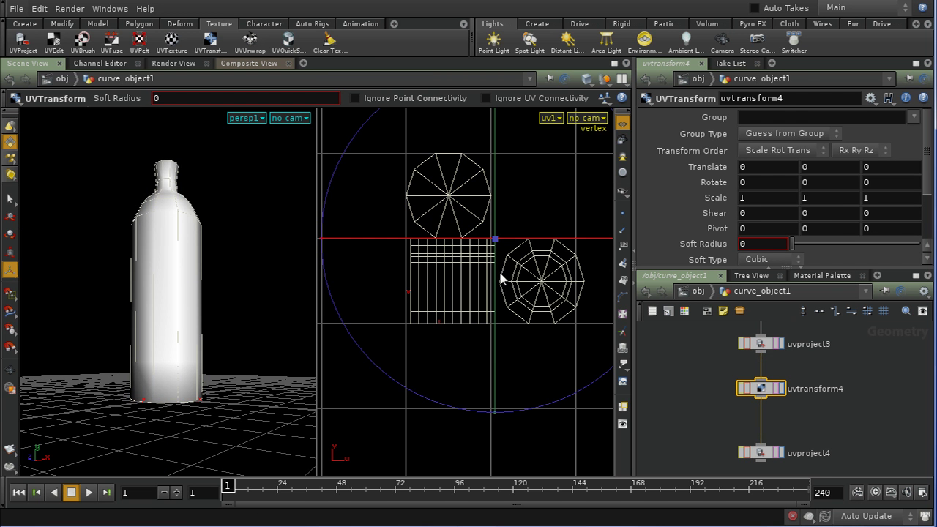
Enable connected-geometry selection and pick the rectangular outside island in the first UV tile for the UV transform
drag(383, 234, 500, 361)
click(400, 286)
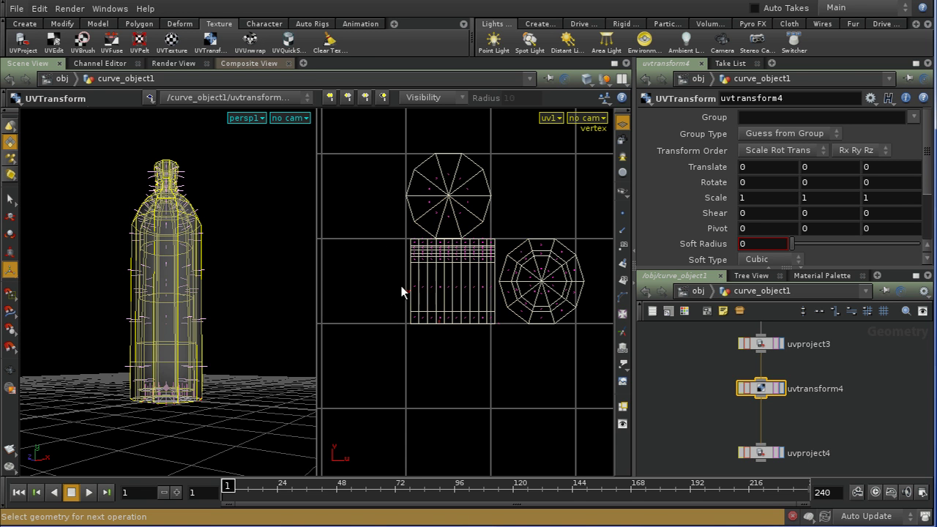
right_click(11, 150)
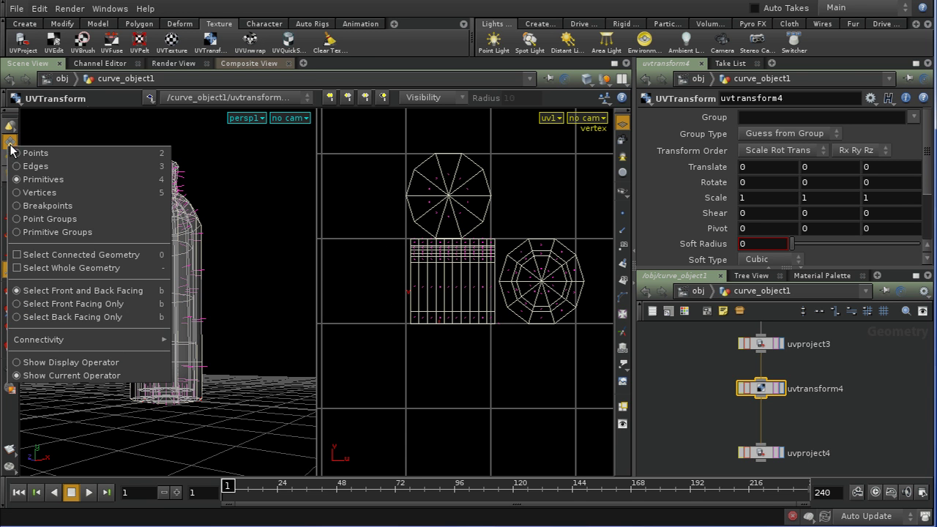
click(48, 253)
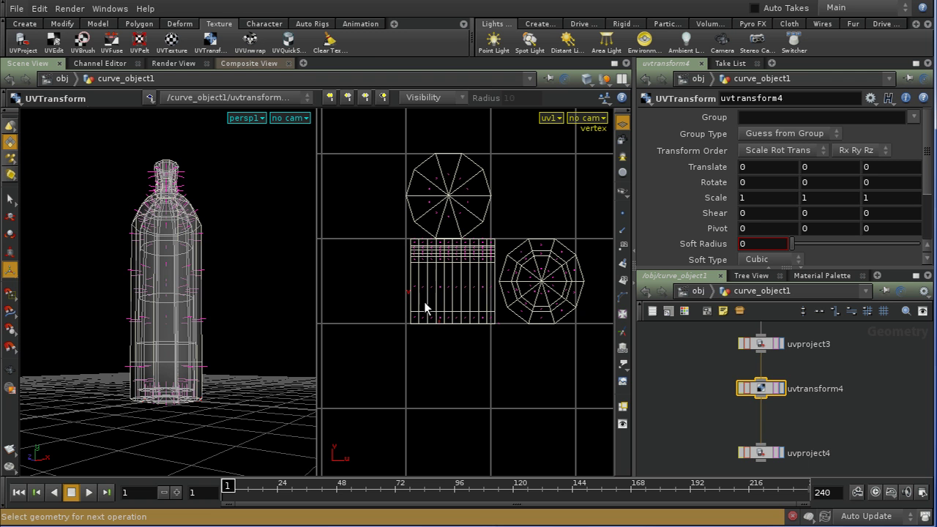
click(425, 304)
key(Return)
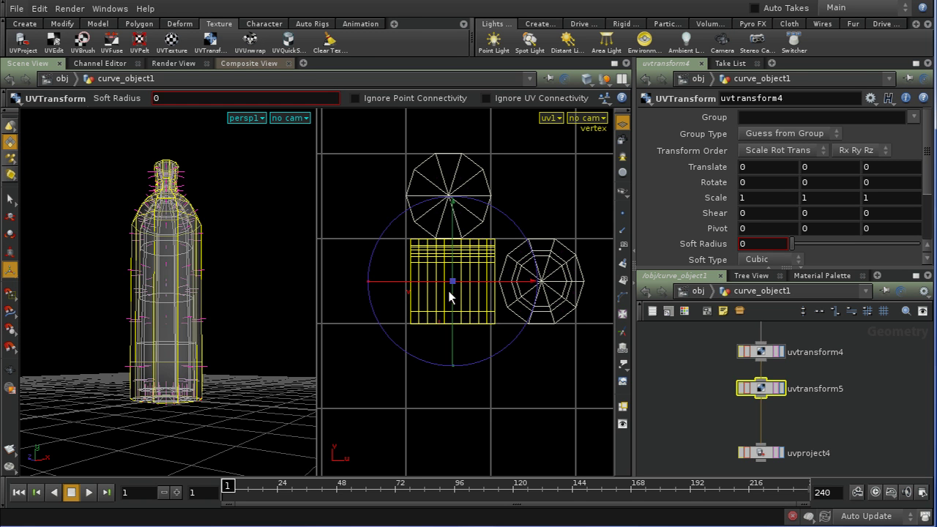
Move the rectangular outside island by about 0.98 in both U and V, into the free tile diagonally above
drag(475, 252, 527, 176)
drag(487, 205, 569, 212)
key(u)
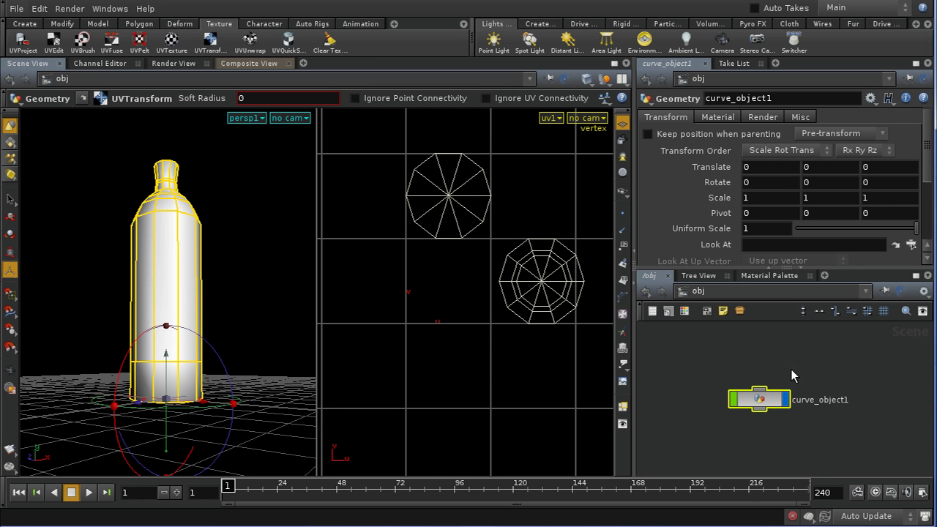
double_click(762, 400)
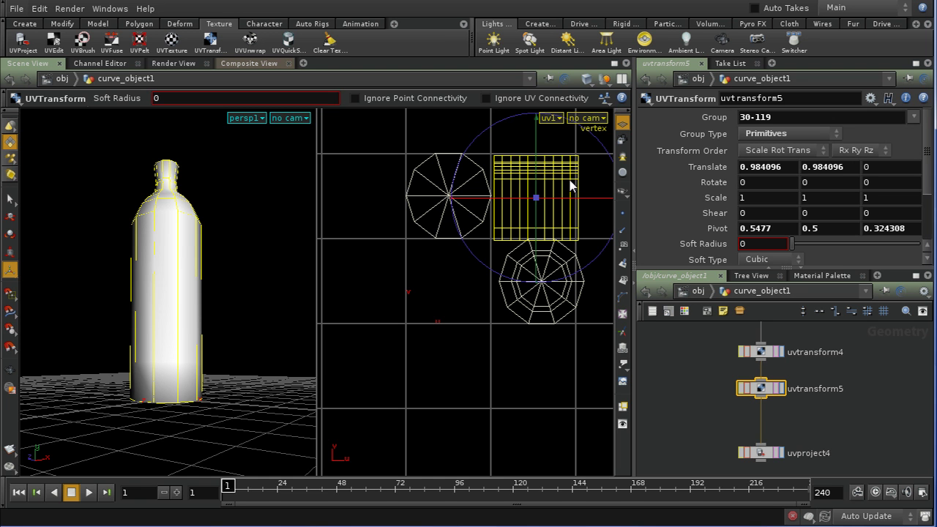
Scale the outside island uniformly to about 0.84 and adjust its translation to about 0.967 in U and 1.02 in V
key(y)
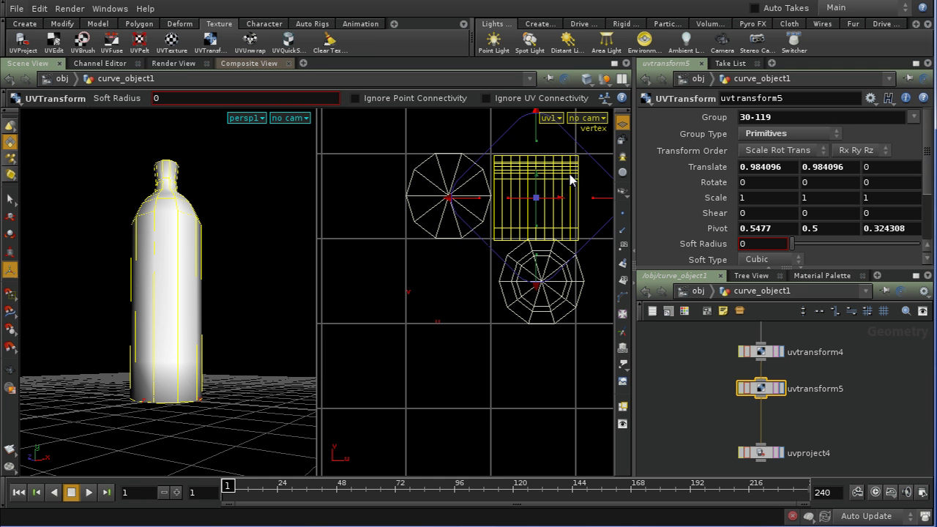
drag(576, 144, 535, 198)
key(Escape)
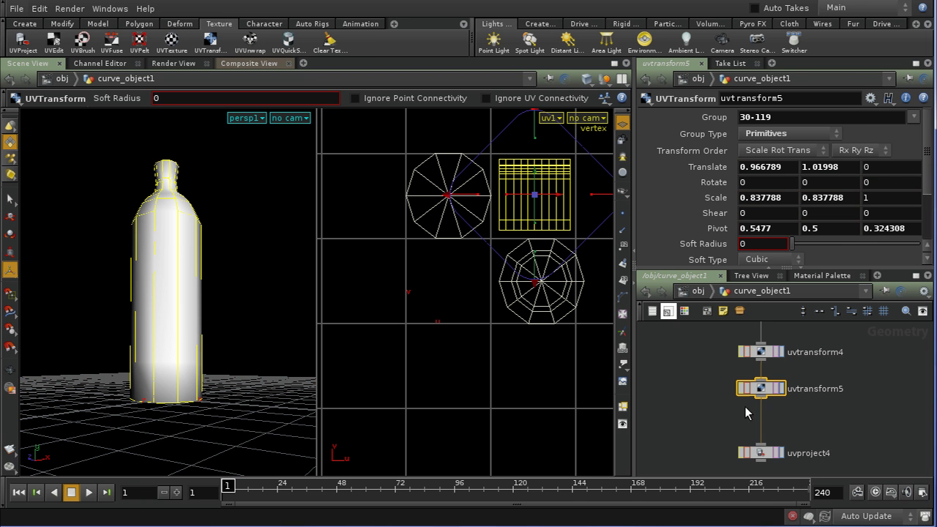
Close the gap above uvproject4, display that node, and append a displayed UVTransform node below it
drag(762, 451, 761, 422)
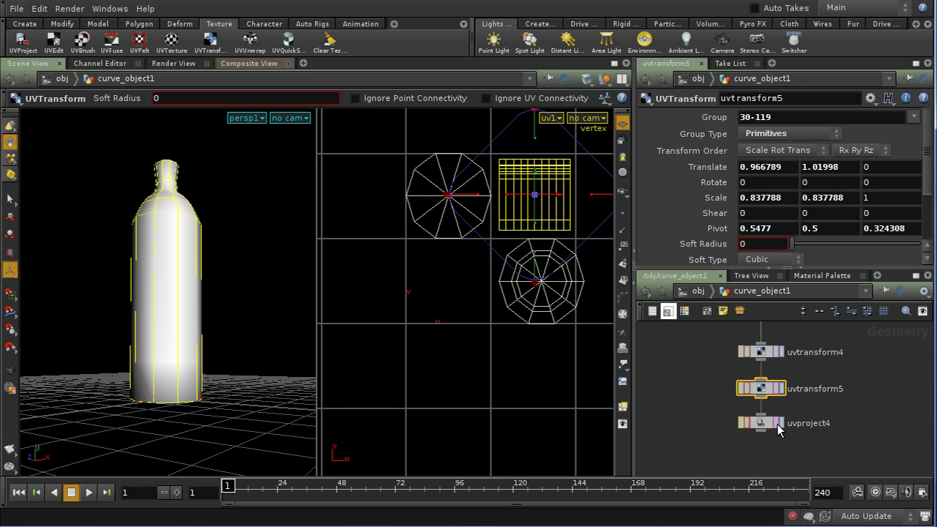
click(781, 424)
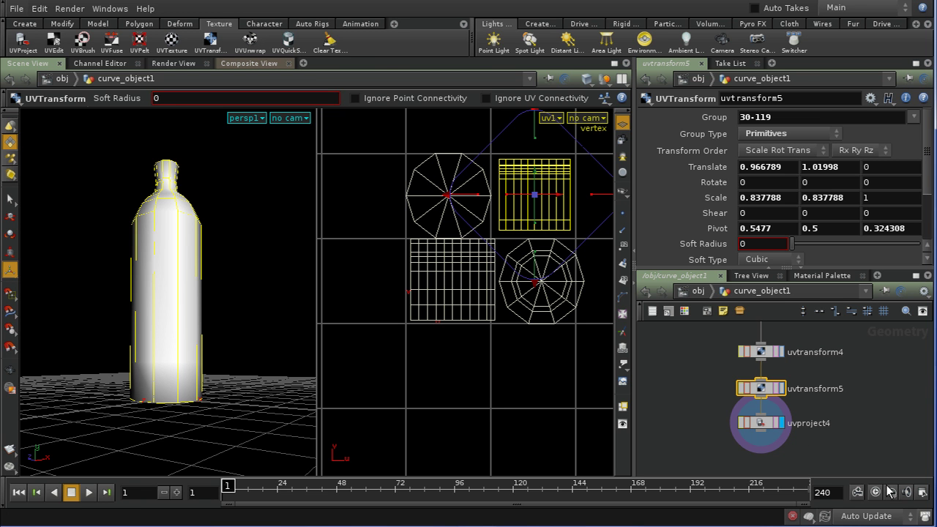
middle_drag(776, 436, 776, 416)
click(770, 414)
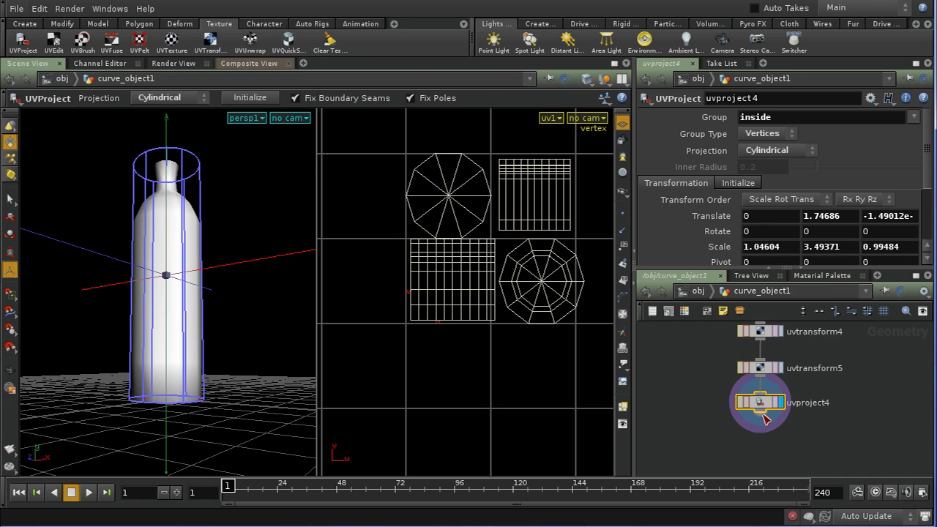
key(Tab)
text(u)
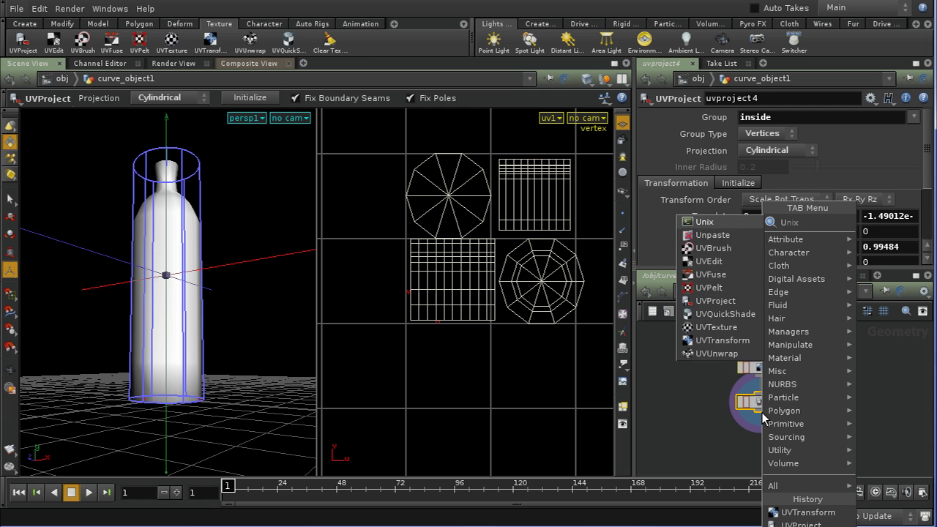
text(vt)
key(Down)
key(Return)
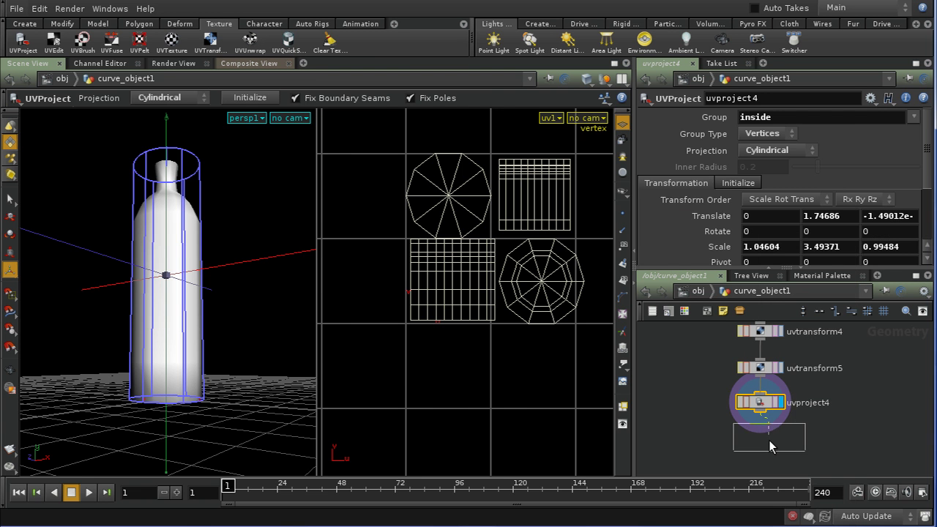
click(762, 437)
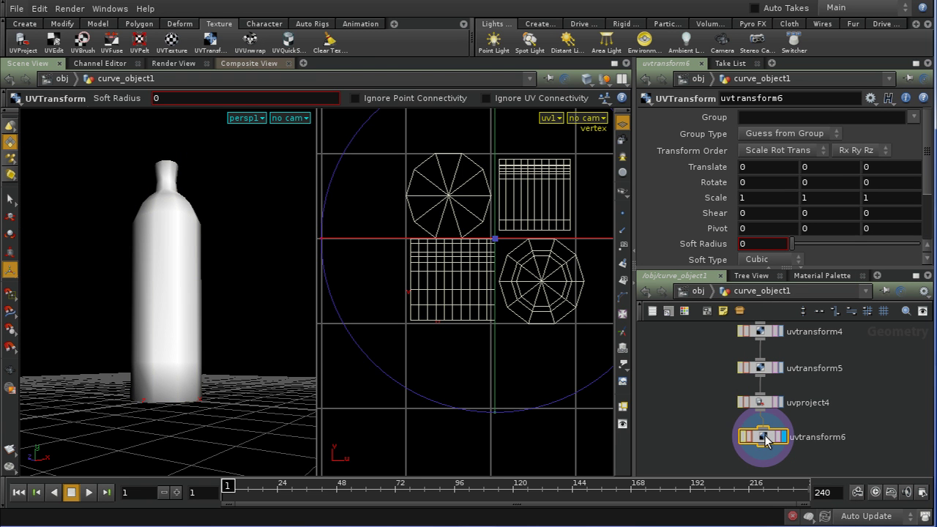
Select the inside island in the first UV tile, scale it uniformly to about 0.84 and shift it about -0.009 in V
key(s)
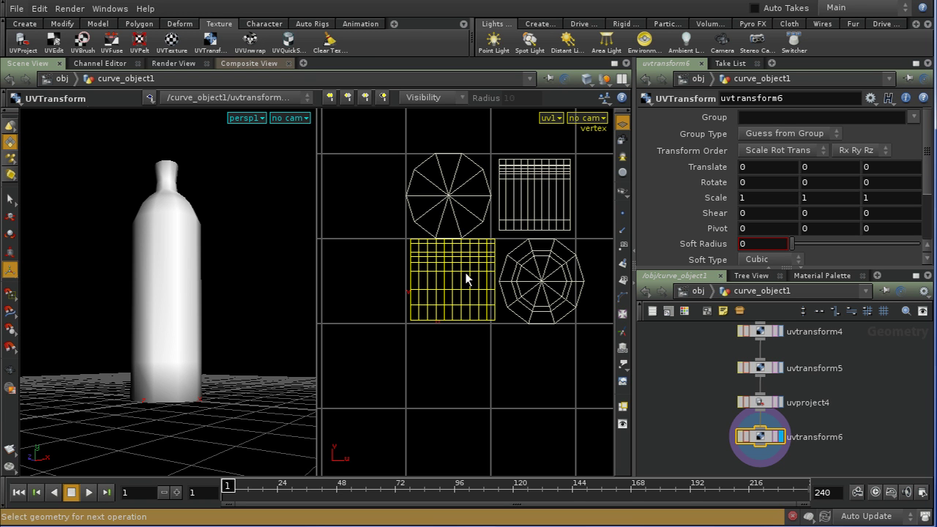
key(Return)
drag(483, 223, 450, 282)
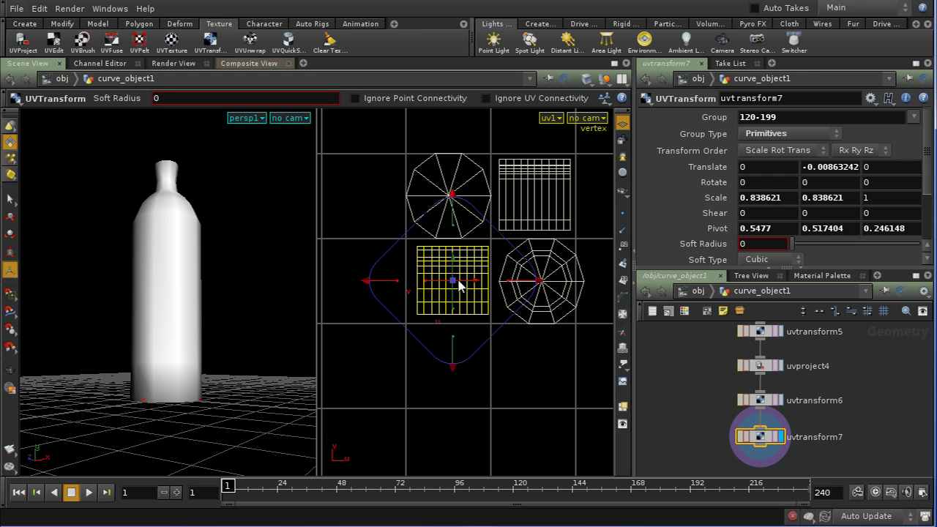
key(Escape)
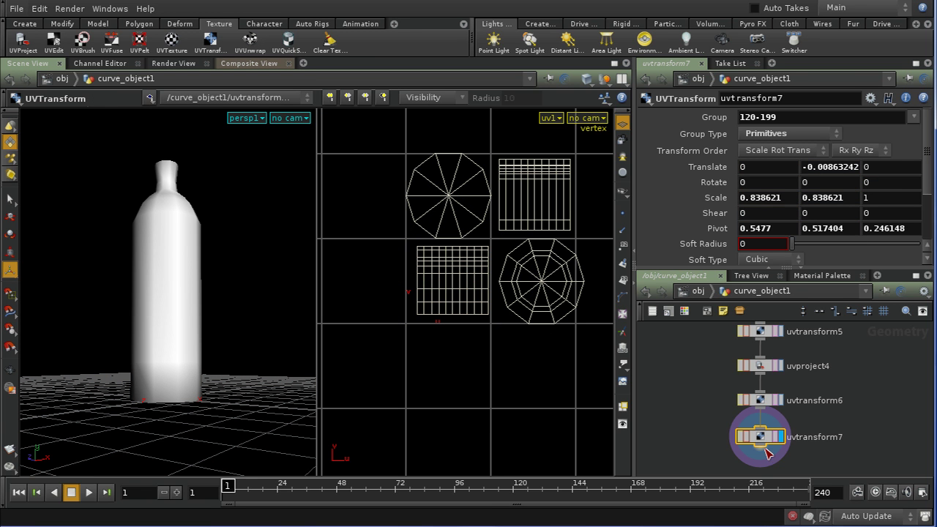
Append another UVTransform node below uvtransform7 and make it the displayed node
key(Tab)
text(uvt)
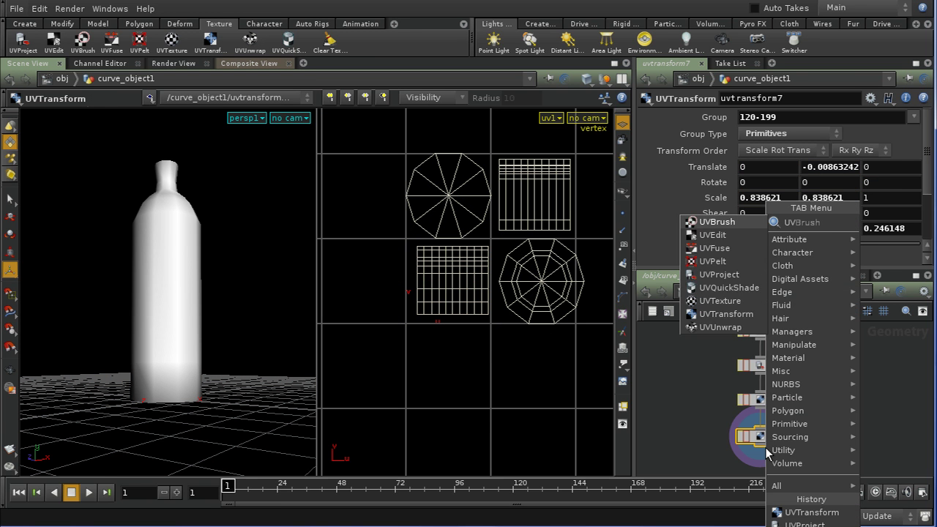
click(719, 235)
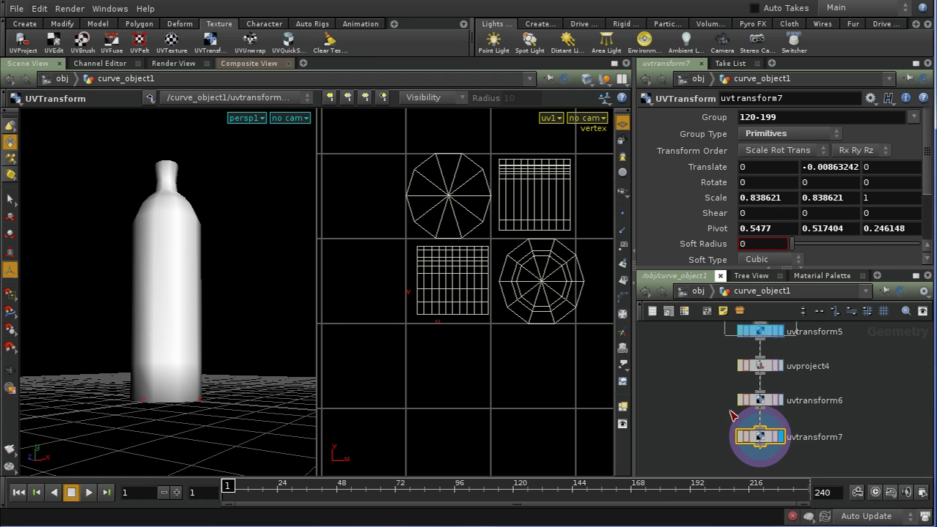
click(787, 475)
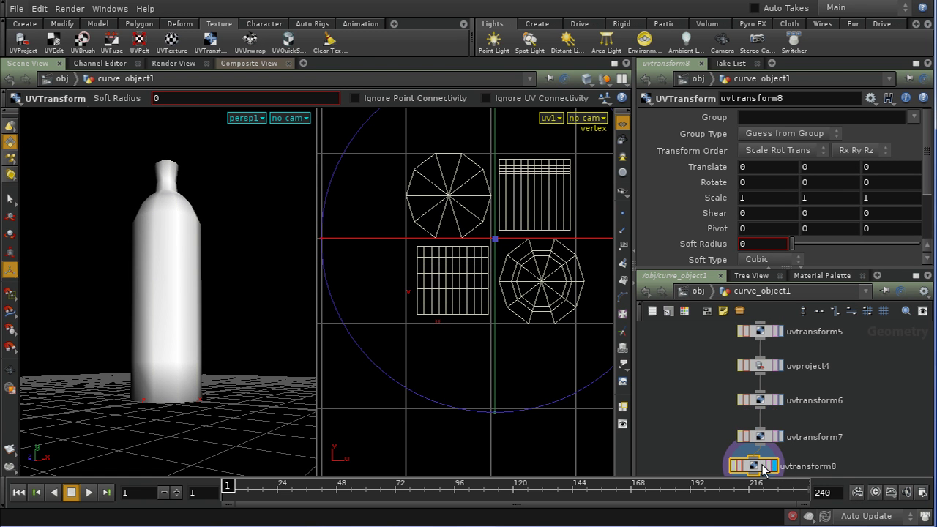
Select all four UV islands, scale them uniformly to about 0.45 and move them about -0.56 in U and -0.46 in V
key(s)
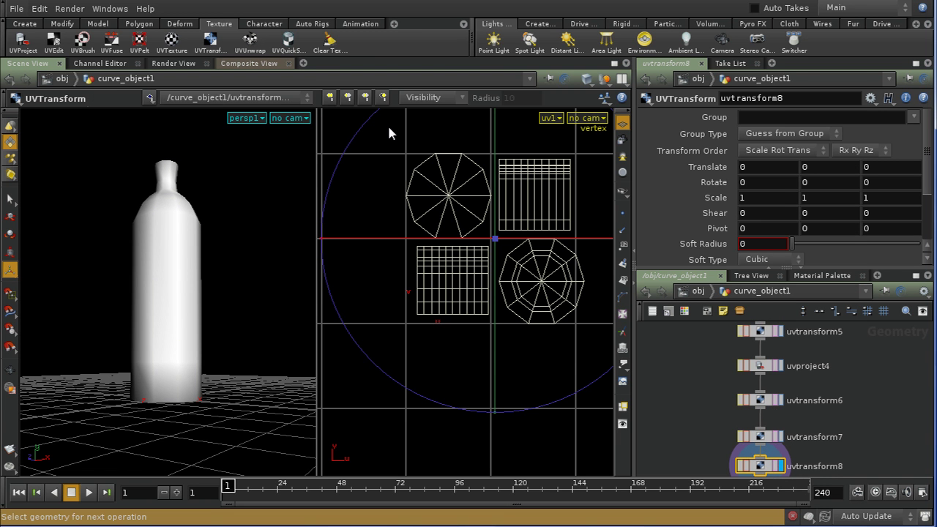
drag(387, 124, 587, 352)
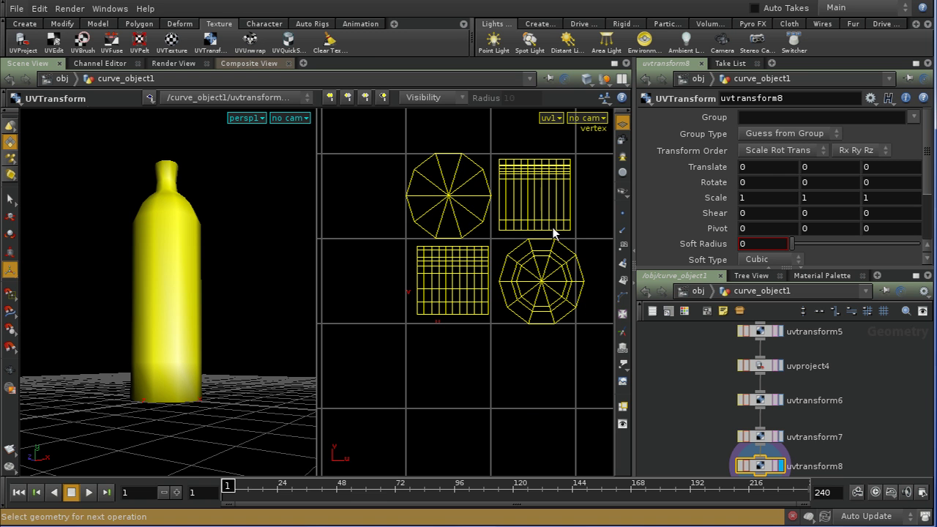
key(Return)
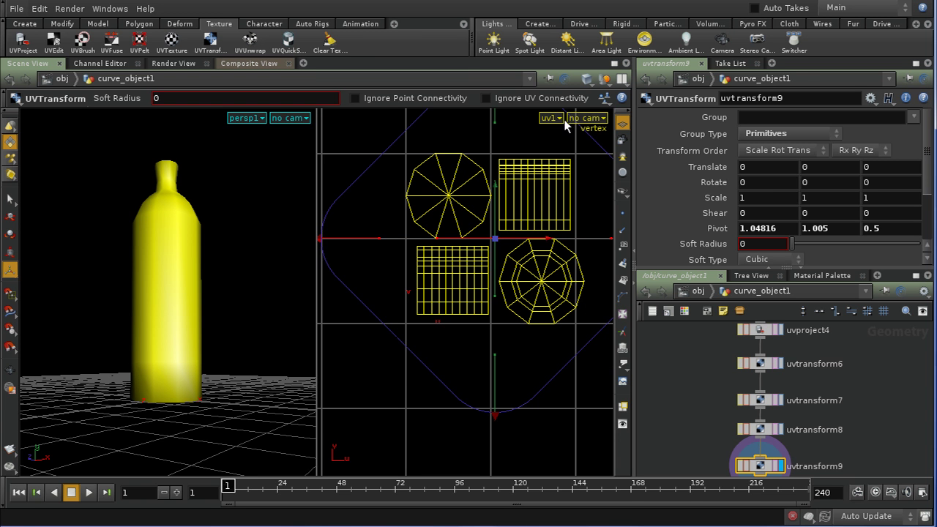
drag(595, 147, 537, 198)
drag(502, 241, 449, 282)
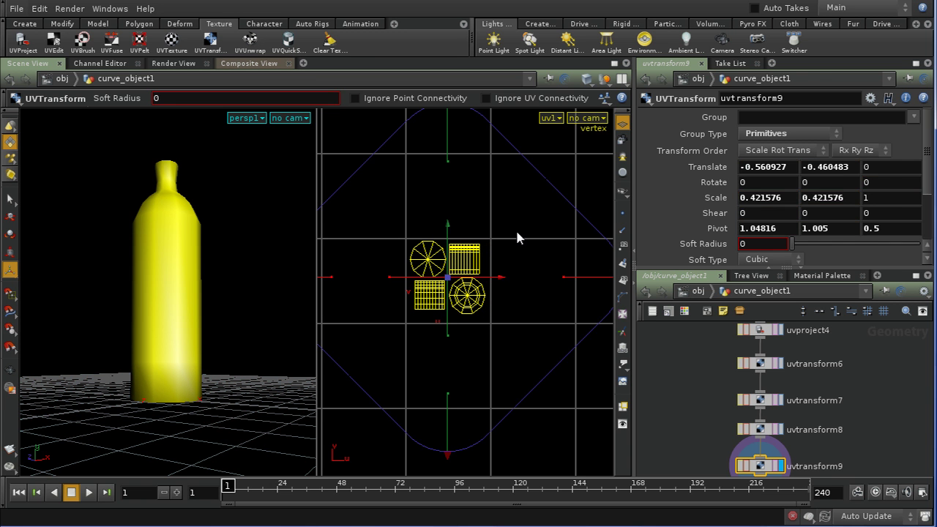
drag(546, 187, 549, 182)
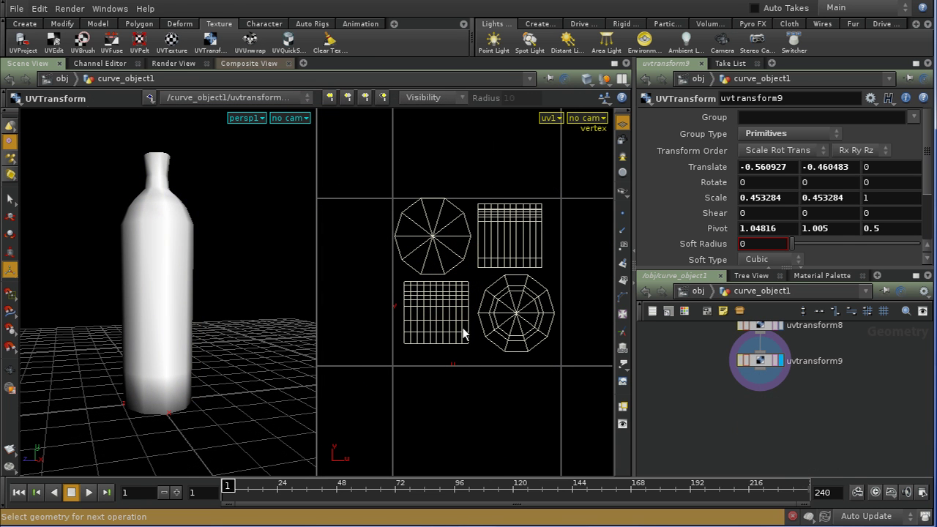
Examine the bottle's neck opening and the interior close up from above in the perspective view
key(Escape)
drag(241, 237, 233, 283)
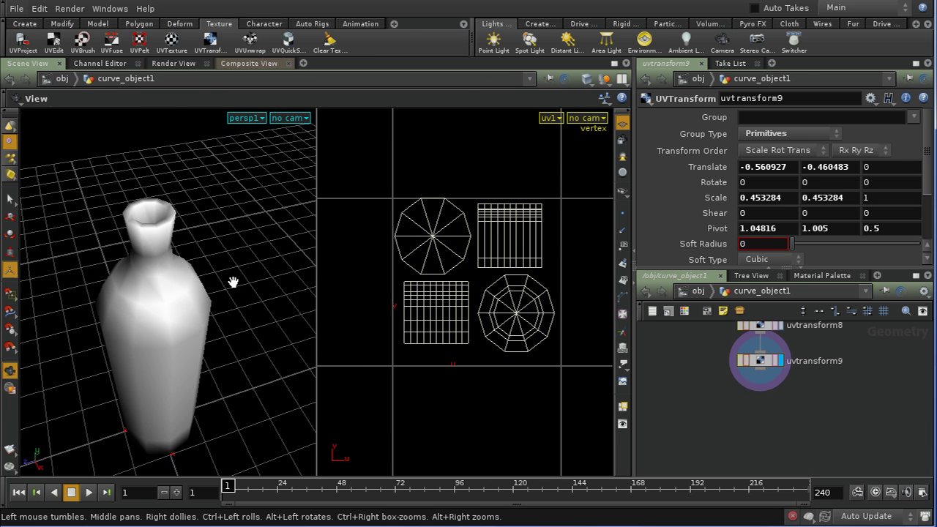
drag(230, 239, 229, 257)
key(Return)
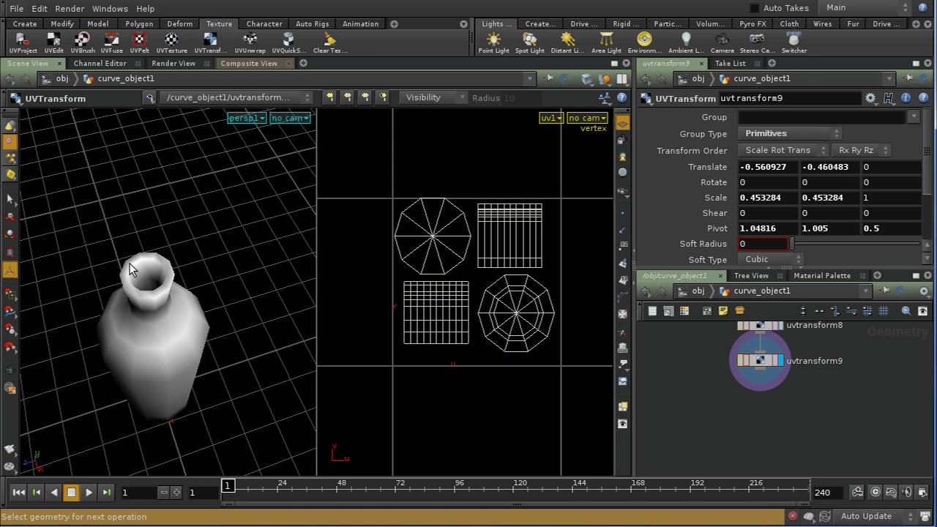
key(Escape)
drag(287, 265, 271, 244)
key(Return)
key(Escape)
drag(210, 195, 209, 230)
key(Return)
key(Escape)
scroll(197, 222, up, 5)
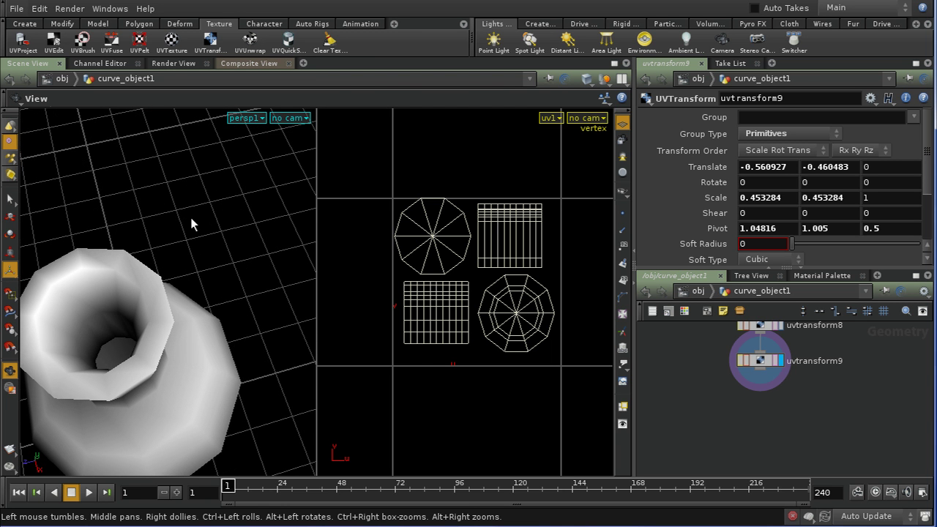
key(Return)
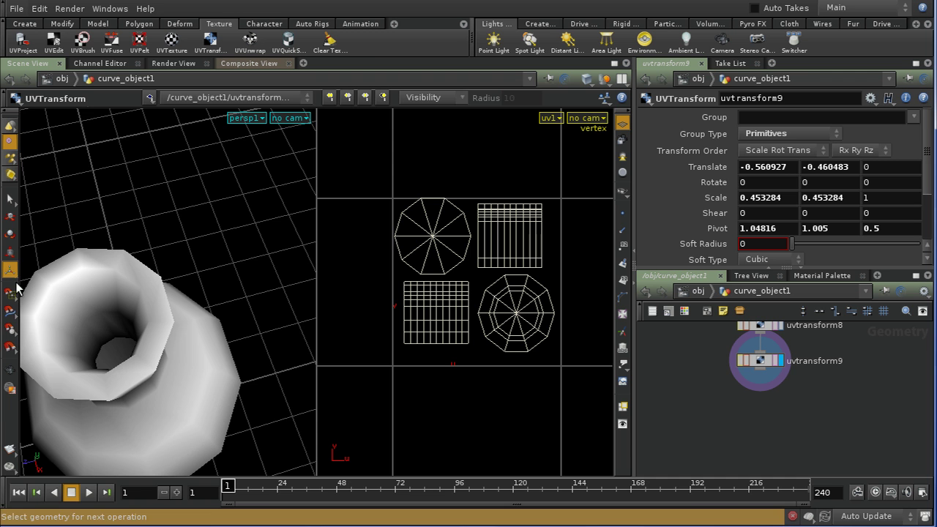
drag(232, 233, 229, 214)
Select the loop around the outer rim of the bottle's mouth as points and apply a UVEdit to it
key(s)
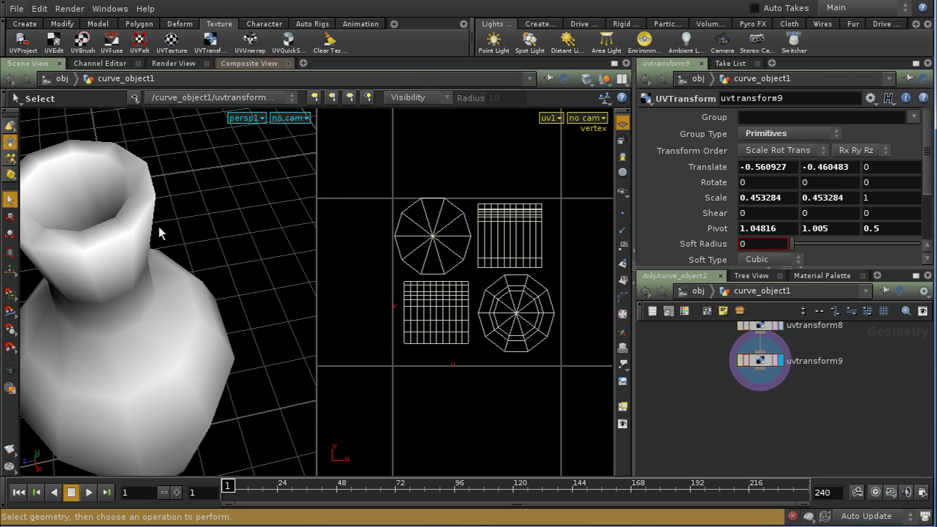
click(137, 228)
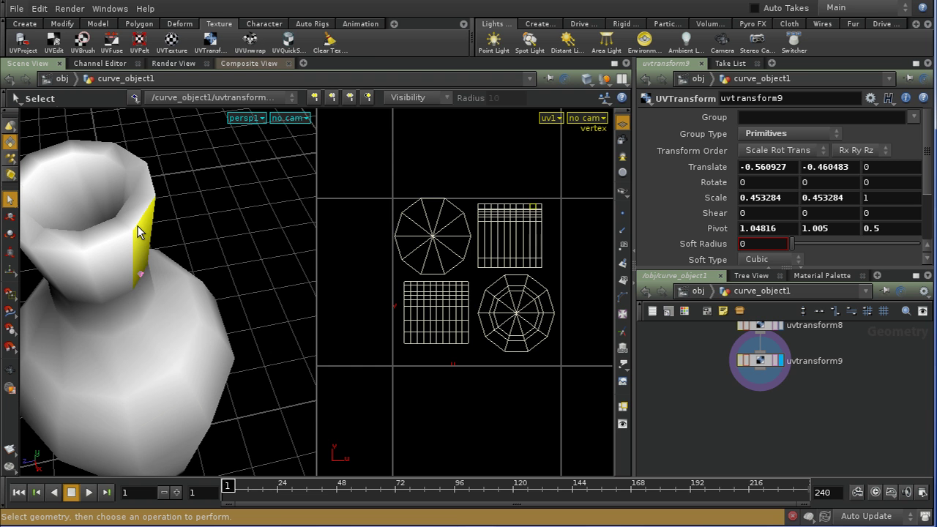
key(shift+w)
click(138, 228)
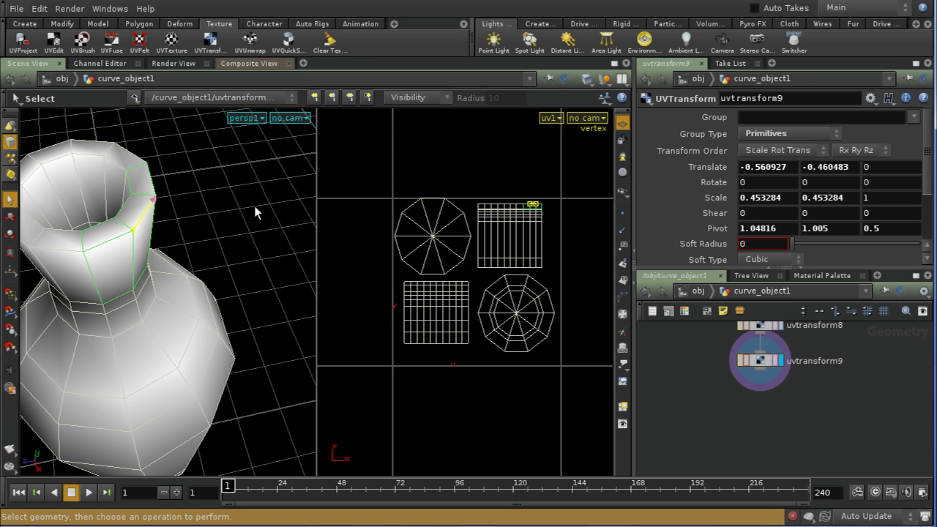
key(l)
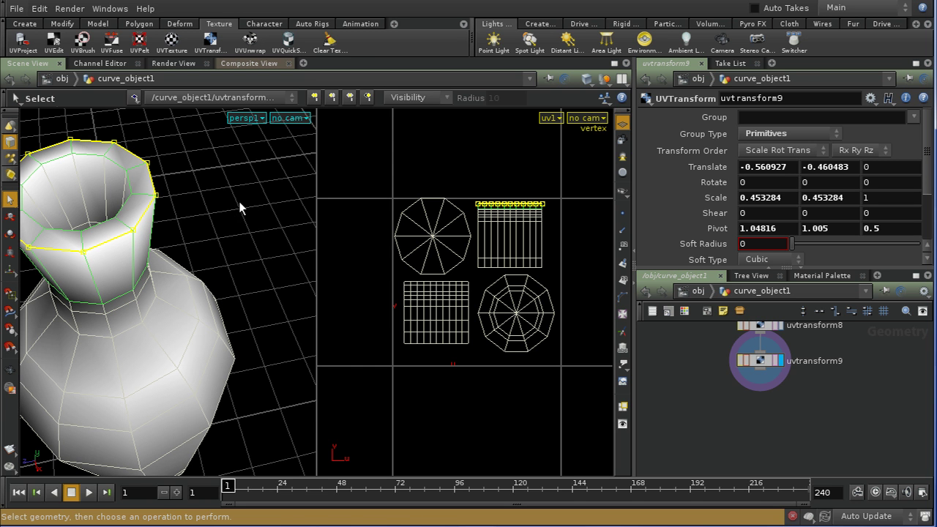
key(shift+w)
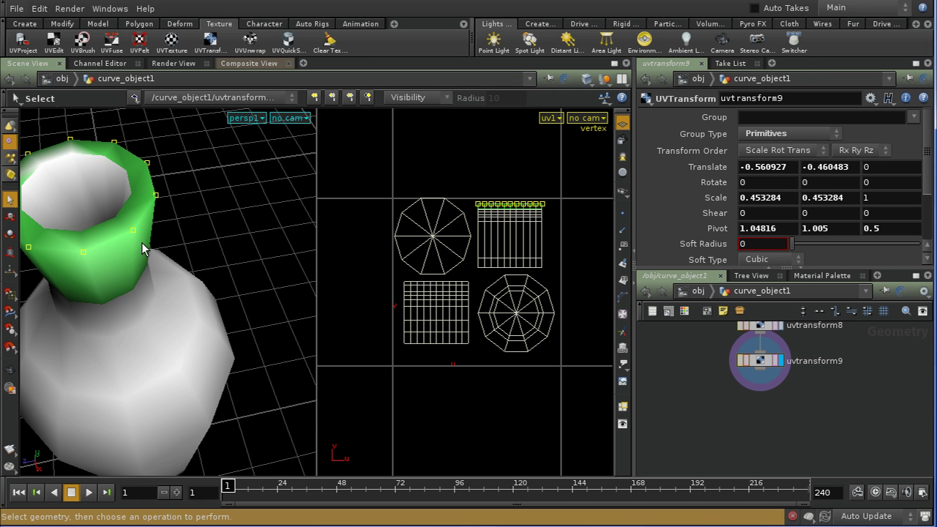
click(53, 54)
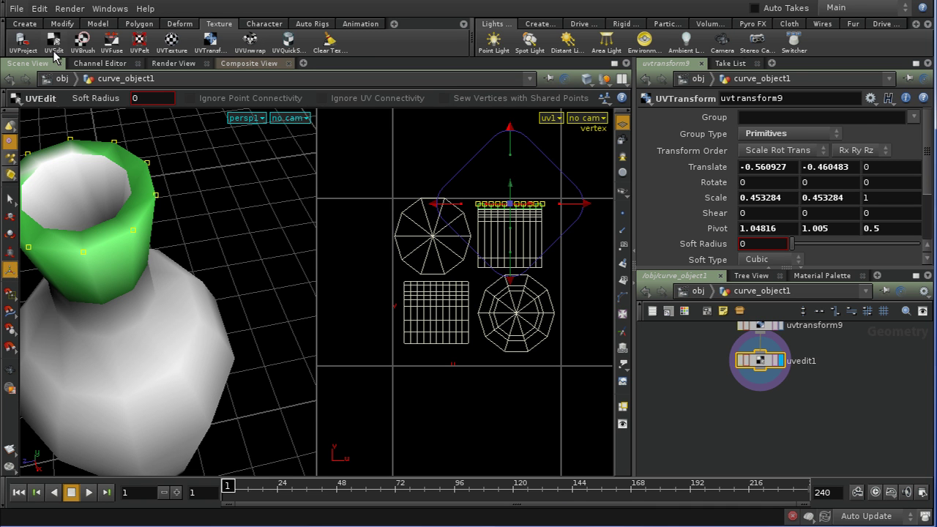
Move the UV row of the outer mouth rim down by about 0.013 in V with the UVEdit
key(Escape)
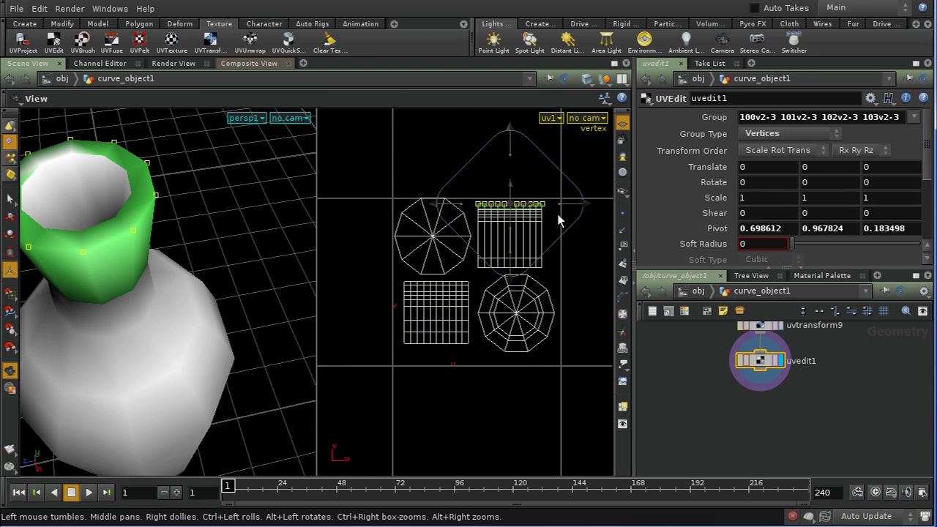
scroll(557, 213, up, 3)
middle_drag(541, 171, 454, 273)
scroll(453, 271, up, 2)
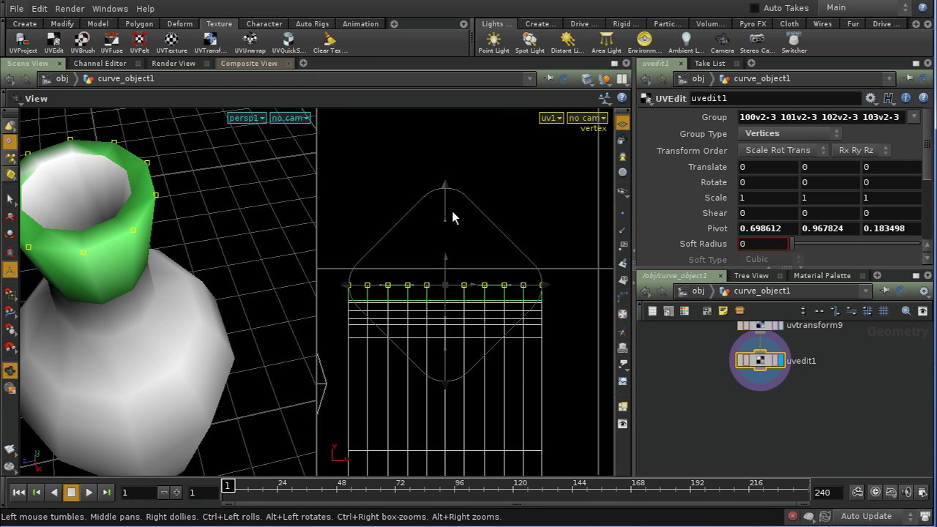
key(Return)
drag(444, 260, 445, 268)
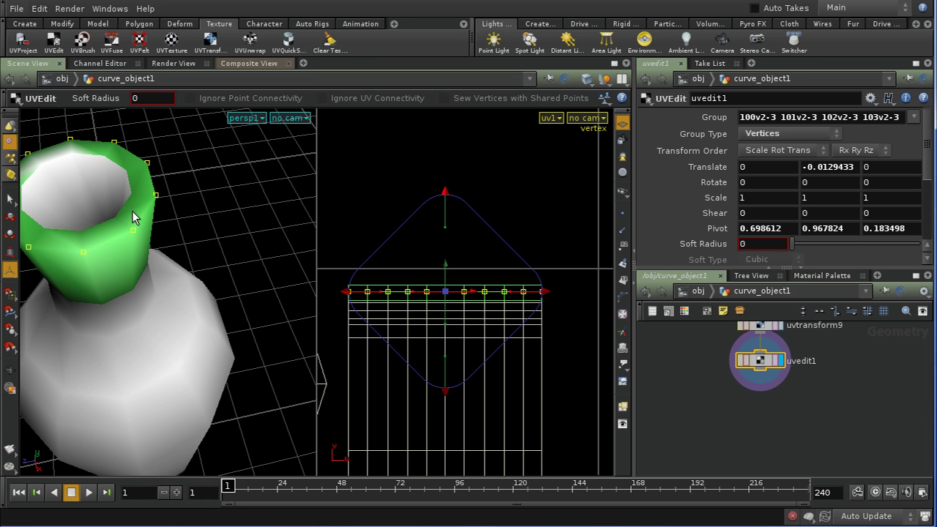
Select the topmost UV row of the bottle's outer body island and move it up by about 0.012 in V
click(386, 258)
drag(332, 266, 545, 291)
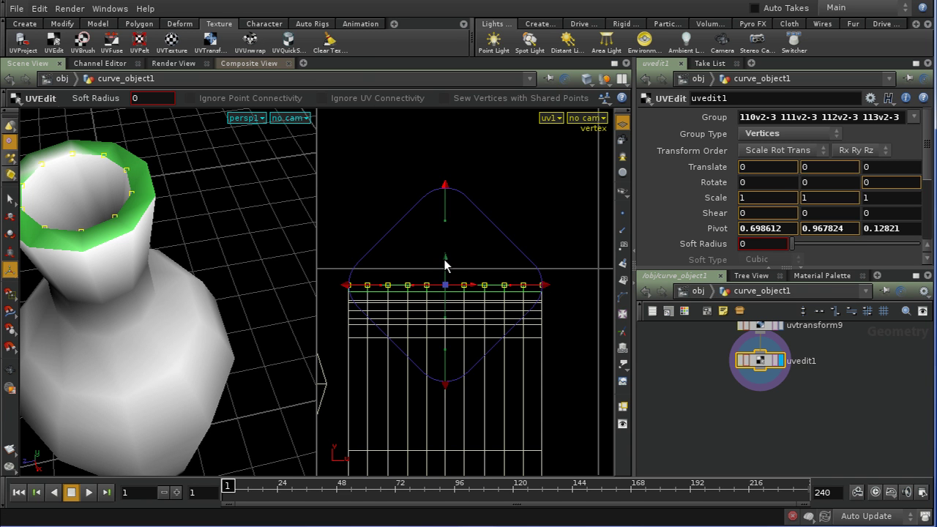
drag(445, 258, 450, 271)
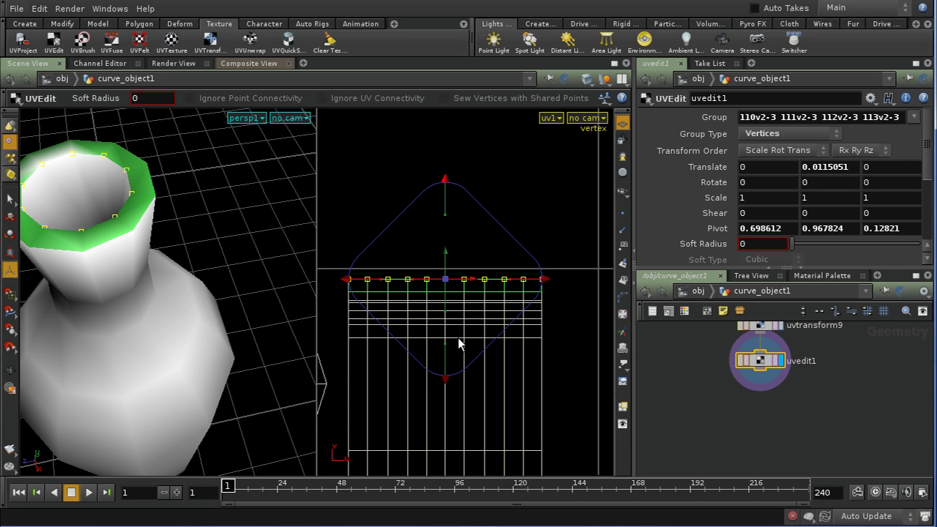
key(Escape)
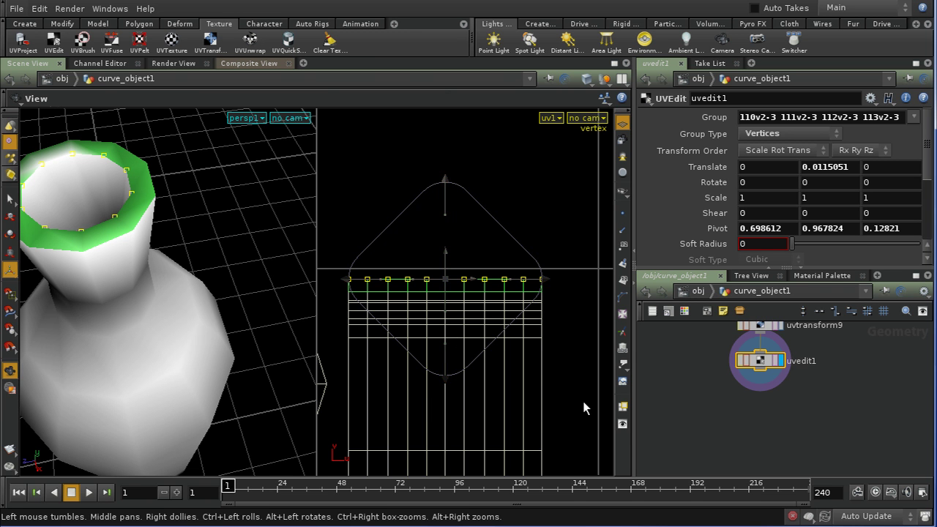
scroll(557, 396, down, 3)
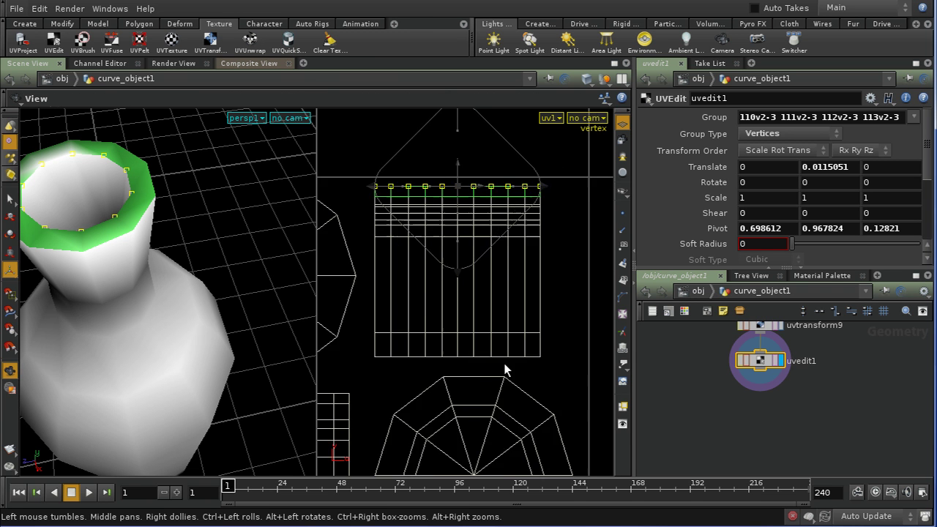
key(Return)
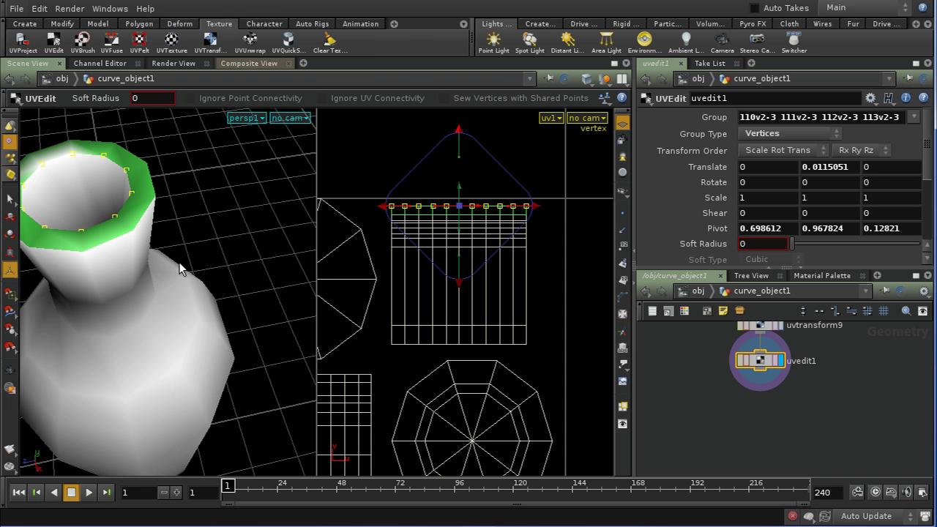
Set the UVEdit's soft radius to 0.1 and narrow the outer body island's top row to about 0.24 in U
key(Escape)
drag(181, 269, 176, 216)
right_drag(175, 215, 170, 301)
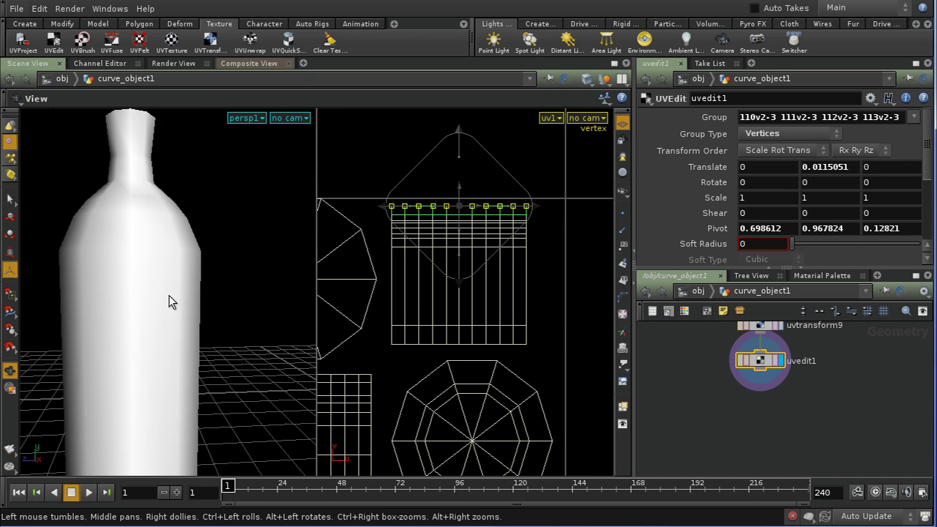
drag(169, 302, 139, 218)
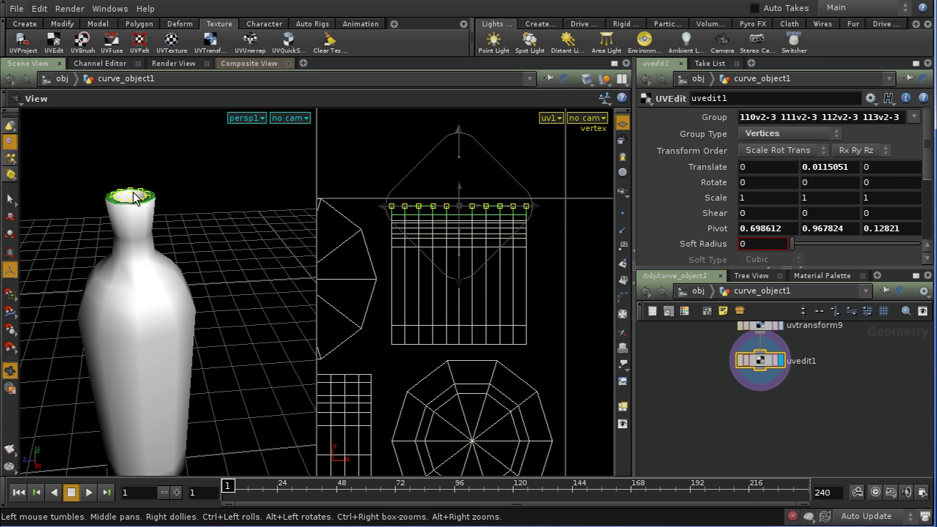
key(Return)
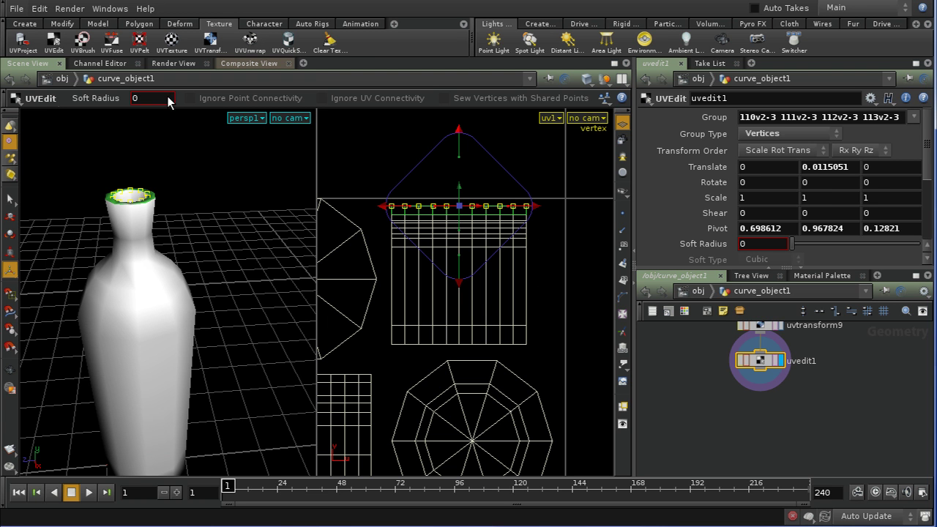
text(1)
key(Return)
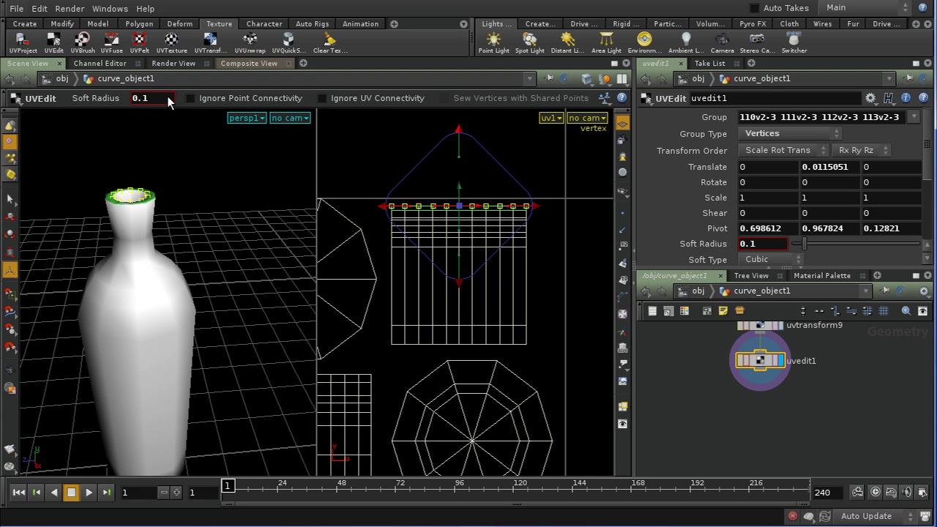
drag(518, 209, 491, 212)
drag(479, 209, 475, 210)
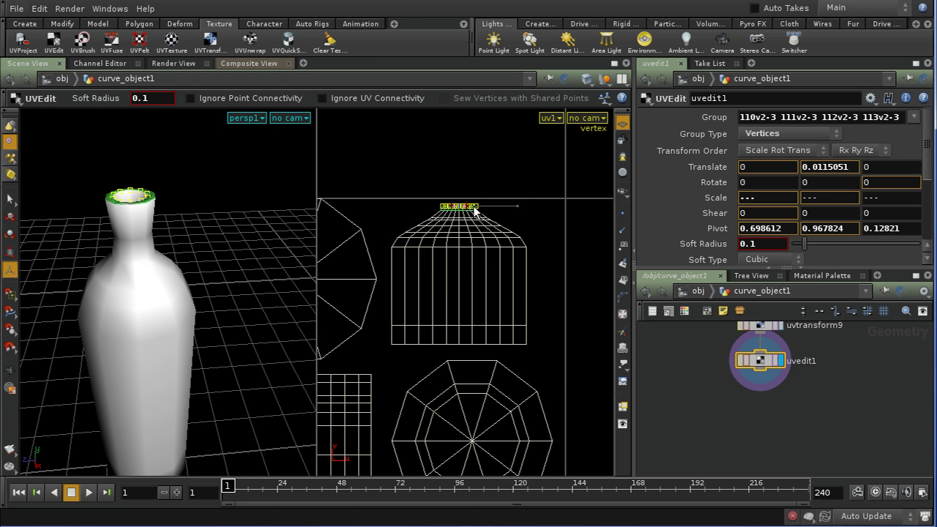
Select the top UV row of the bottle's interior wall island and scale it to about 0.47 in U with soft falloff
key(Escape)
middle_drag(416, 378, 531, 360)
key(Return)
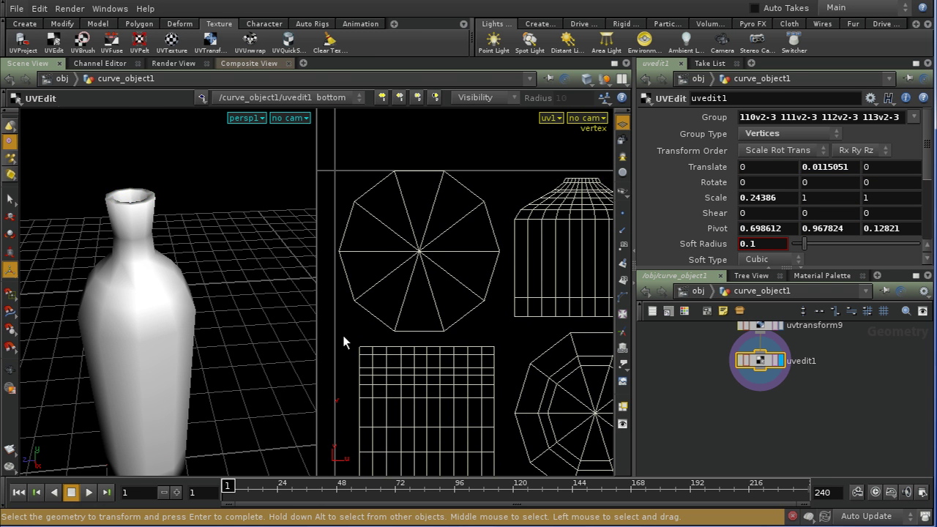
drag(343, 351, 457, 347)
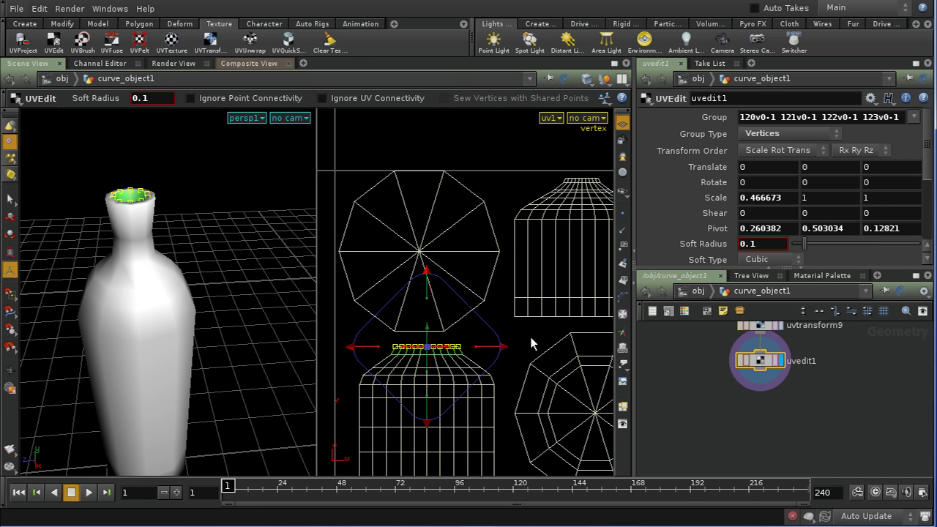
middle_drag(533, 365, 532, 362)
key(Escape)
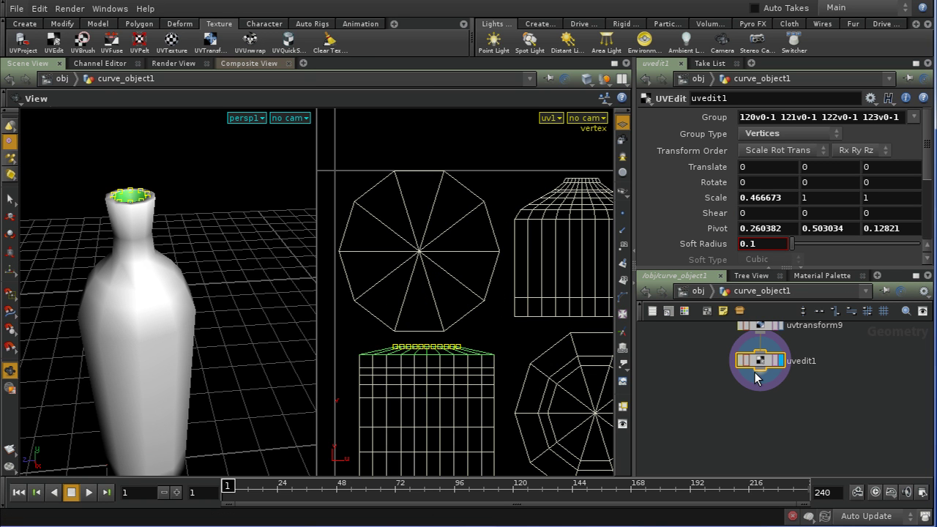
Append a UVQuickShade node below uvedit1 and check the texture on the bottle from above and from the side
key(Tab)
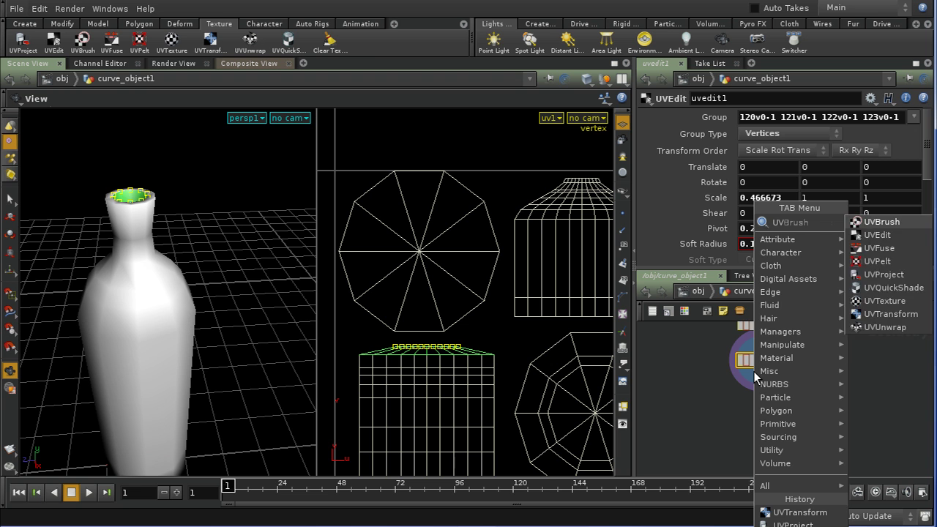
text(uvq)
key(Return)
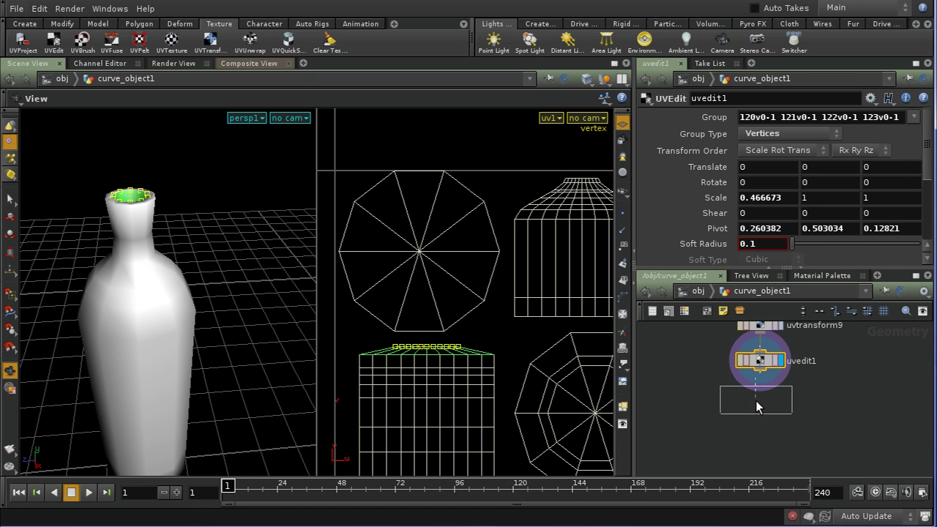
click(756, 400)
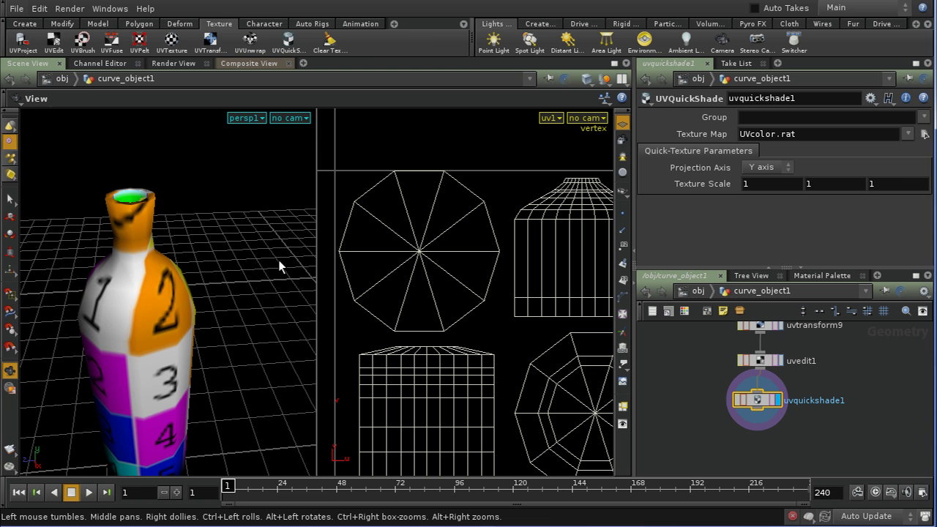
mouse_move(254, 264)
mouse_down()
mouse_move(261, 324)
mouse_move(253, 266)
mouse_up()
right_drag(253, 265, 233, 338)
drag(233, 337, 231, 277)
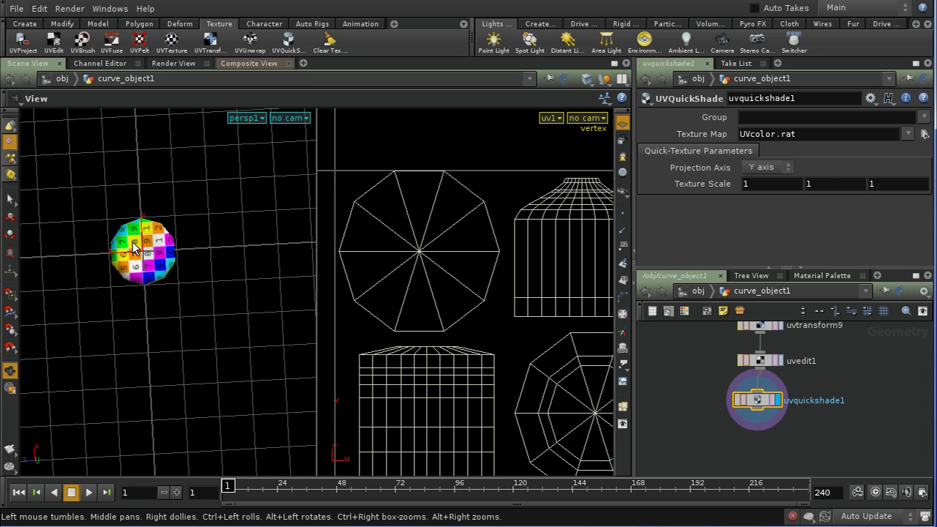
drag(131, 241, 206, 343)
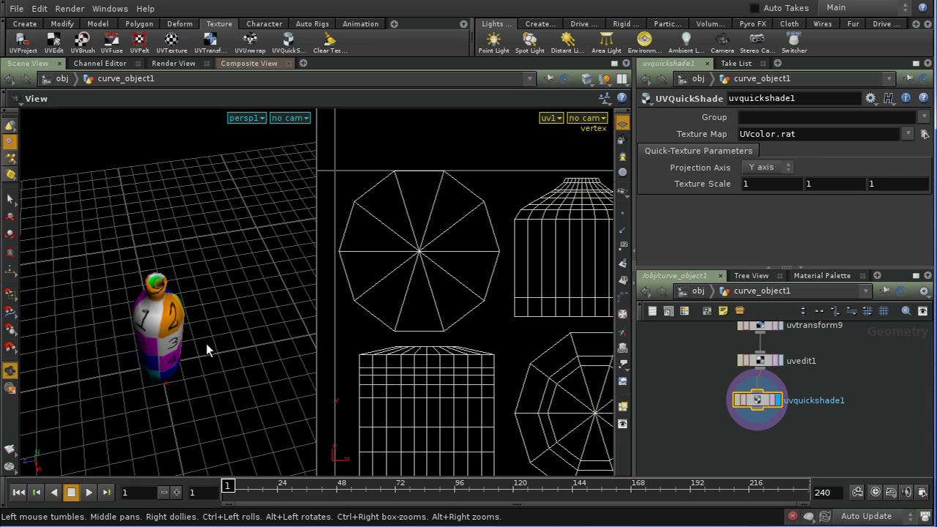
drag(206, 343, 212, 300)
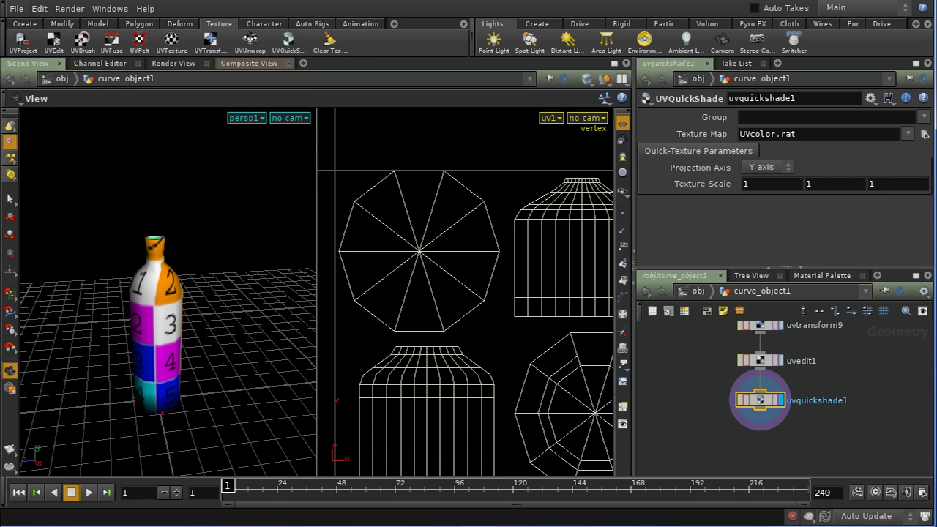
Save the geometry of the uvquickshade1 node as bottle.obj in the Documents folder
middle_drag(697, 434, 696, 409)
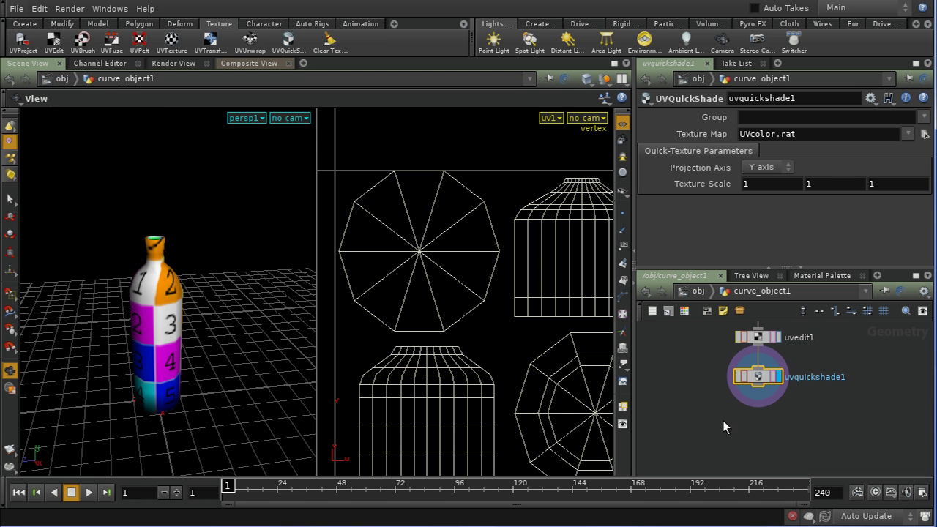
right_click(757, 377)
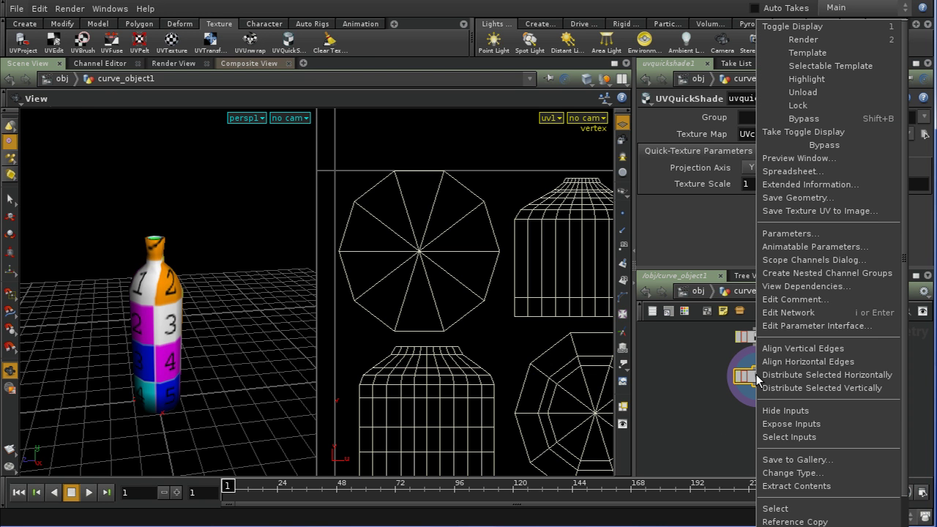
click(766, 199)
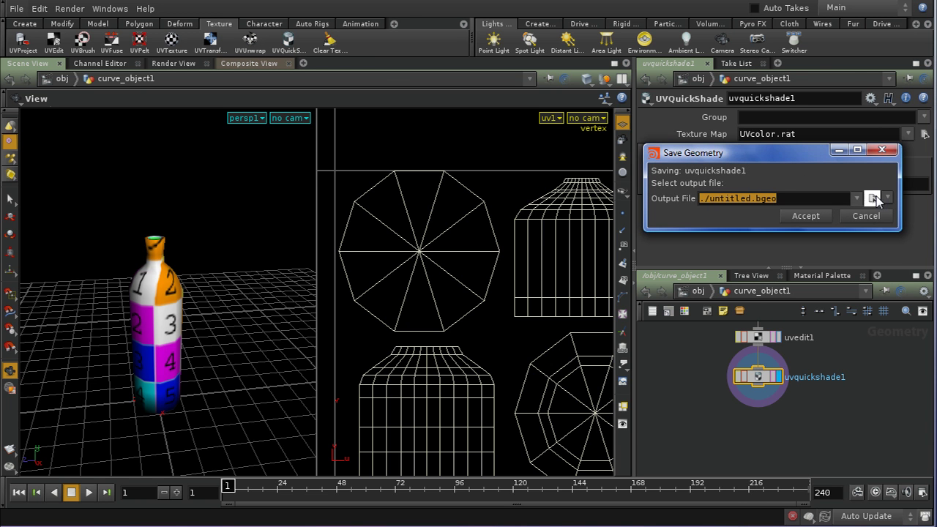
click(872, 198)
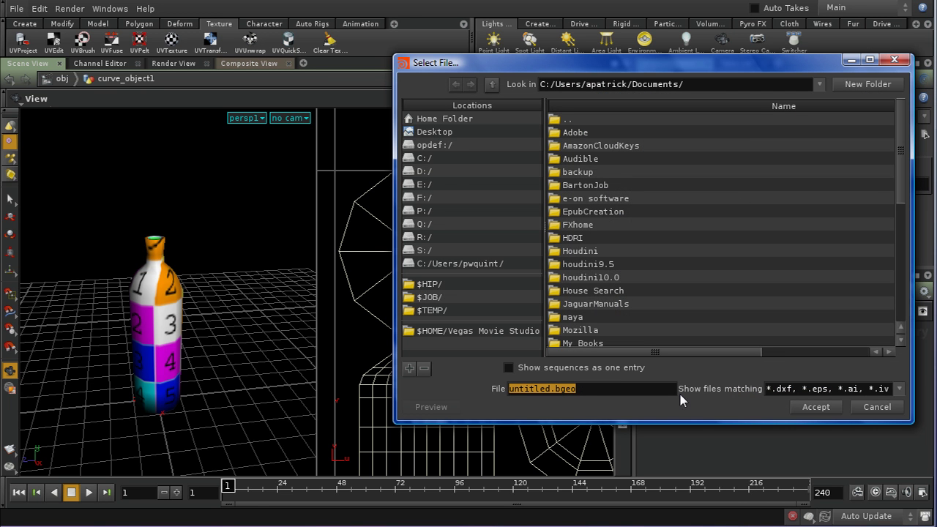
click(592, 392)
triple_click(594, 394)
text(bottle.ob)
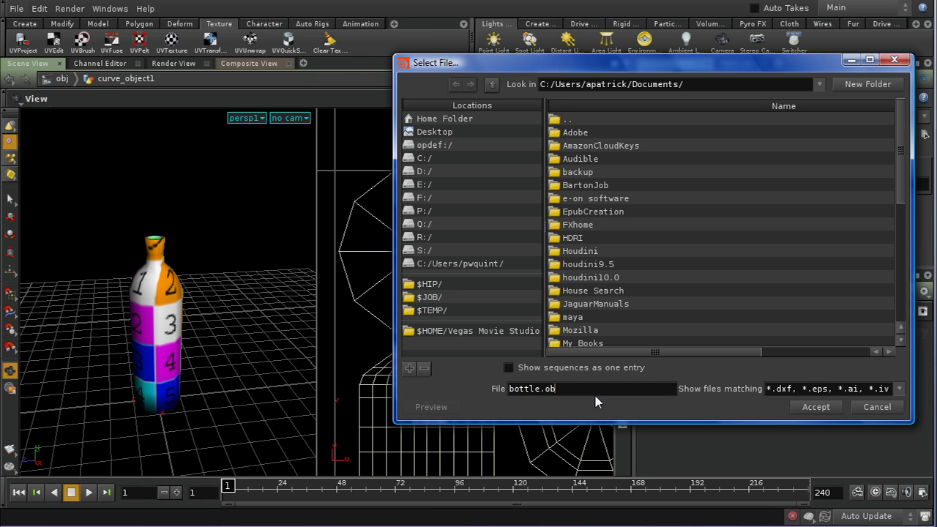
text(j)
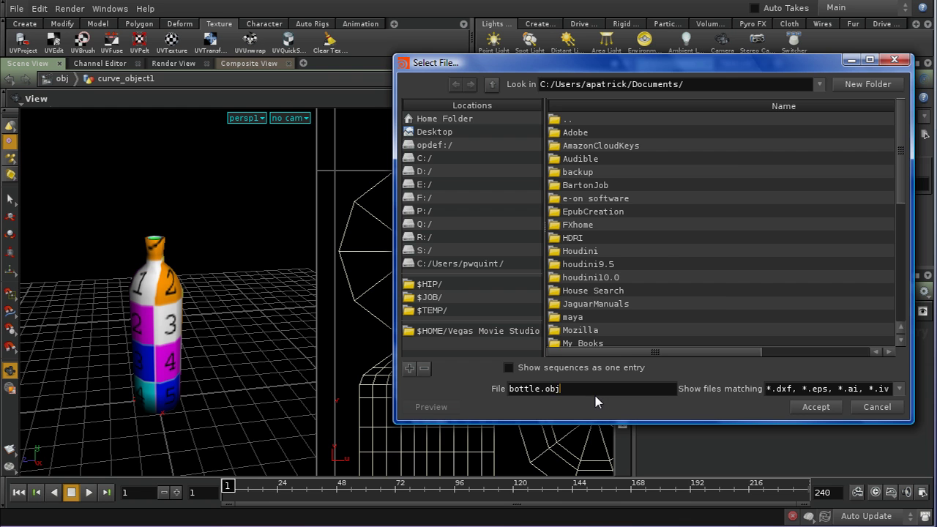
click(808, 410)
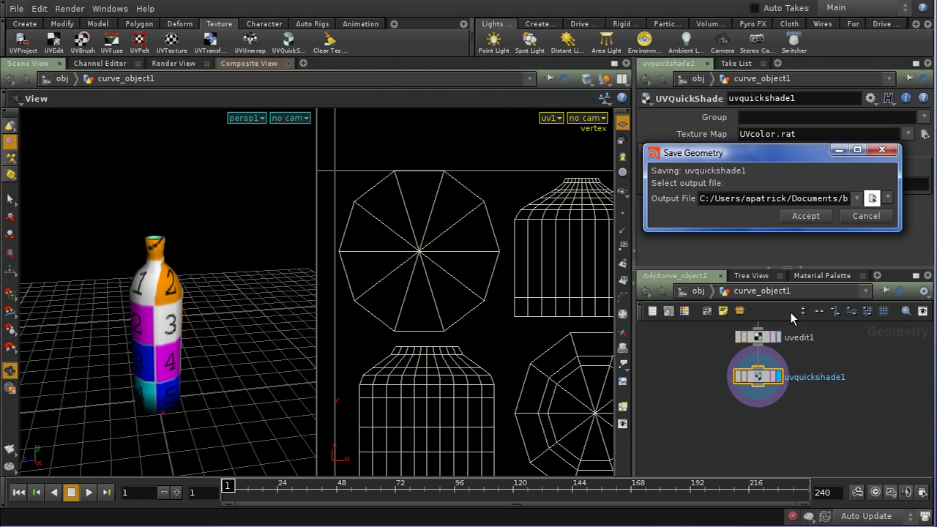
click(806, 219)
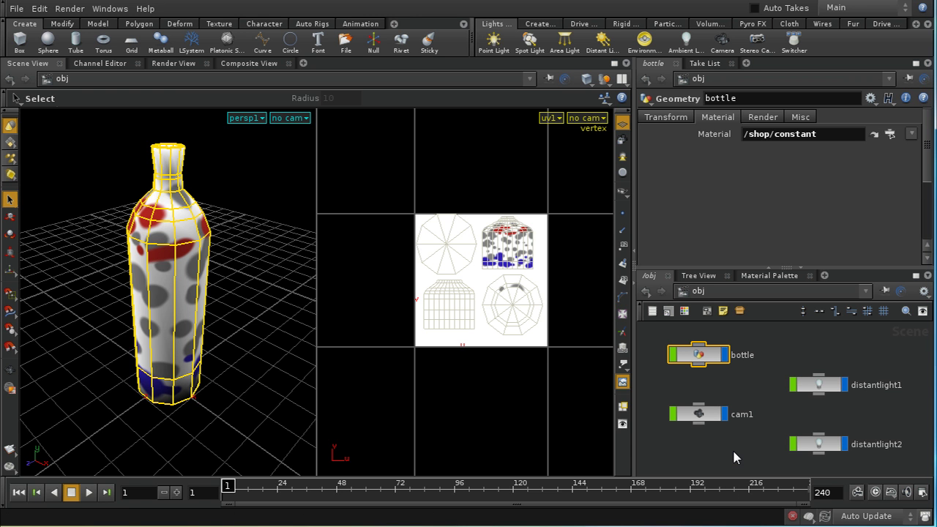
Switch the network editor to the img context, create an Image Network there and go inside it
click(707, 292)
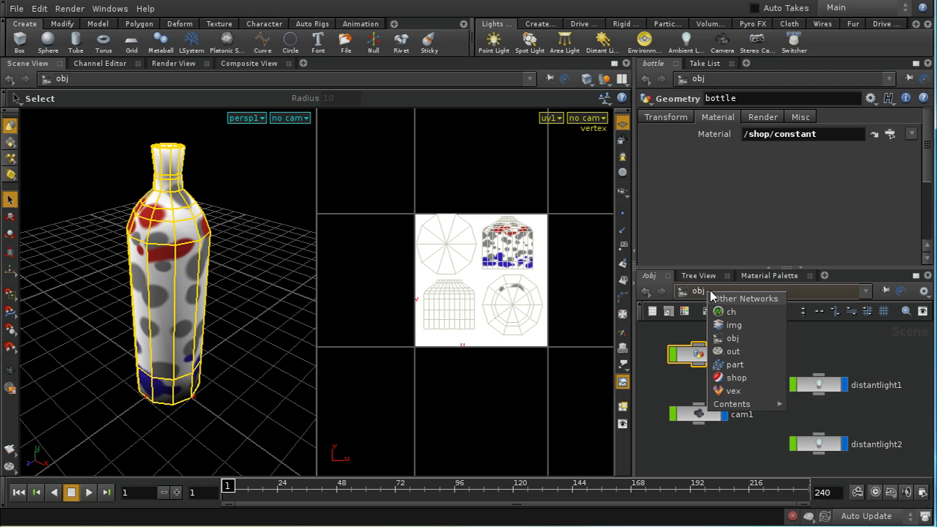
click(732, 325)
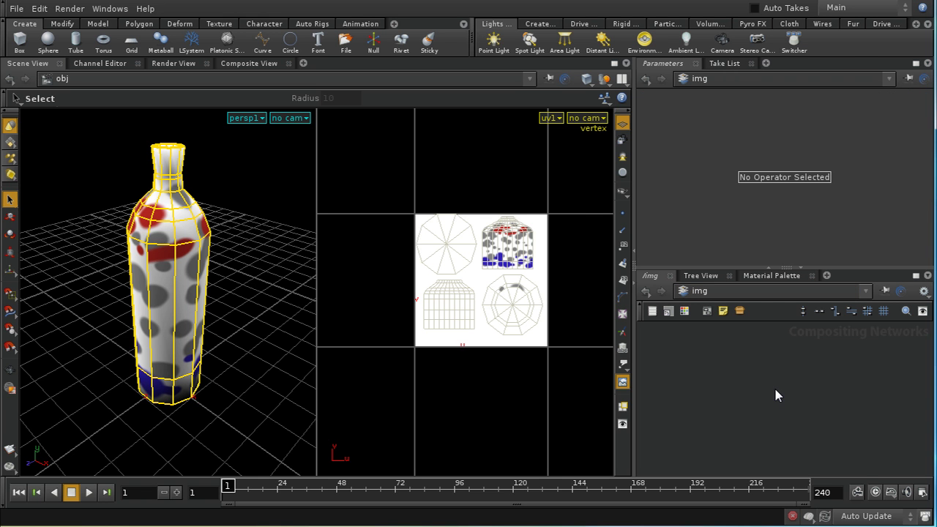
key(Tab)
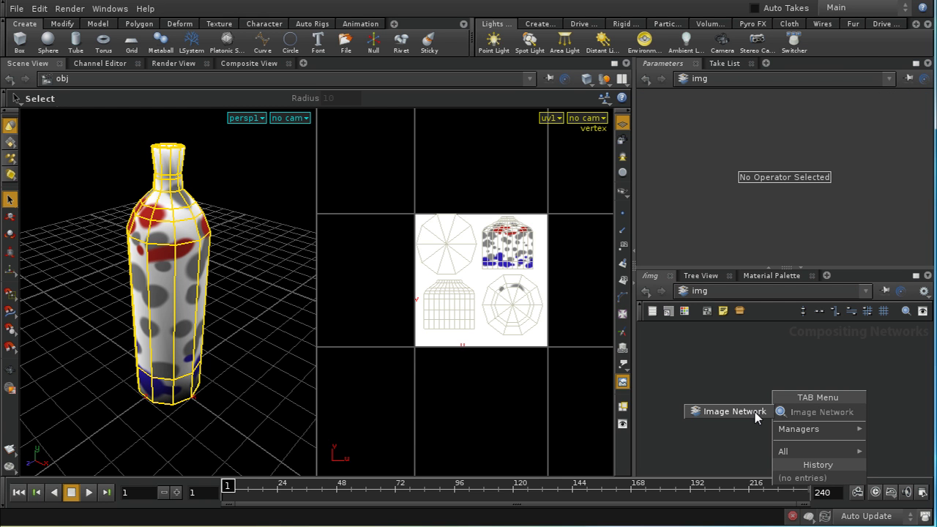
click(756, 414)
click(766, 402)
double_click(764, 403)
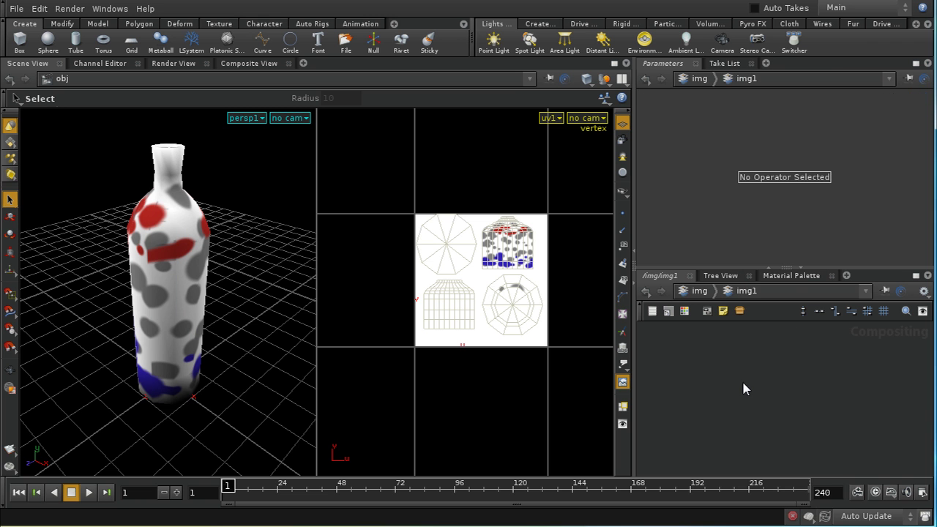
Add a File node to the image network and load bottletexture.rat from $HIP into it
key(Tab)
text(File)
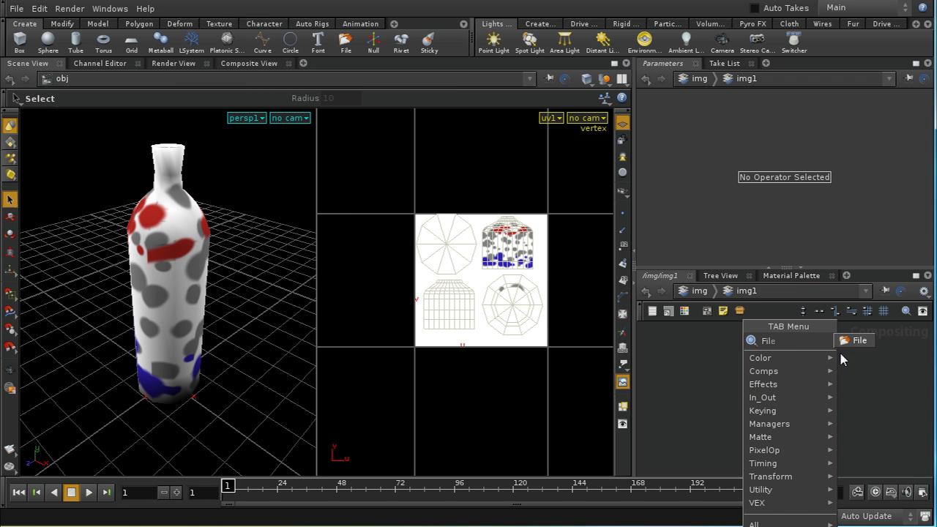
click(846, 341)
click(739, 366)
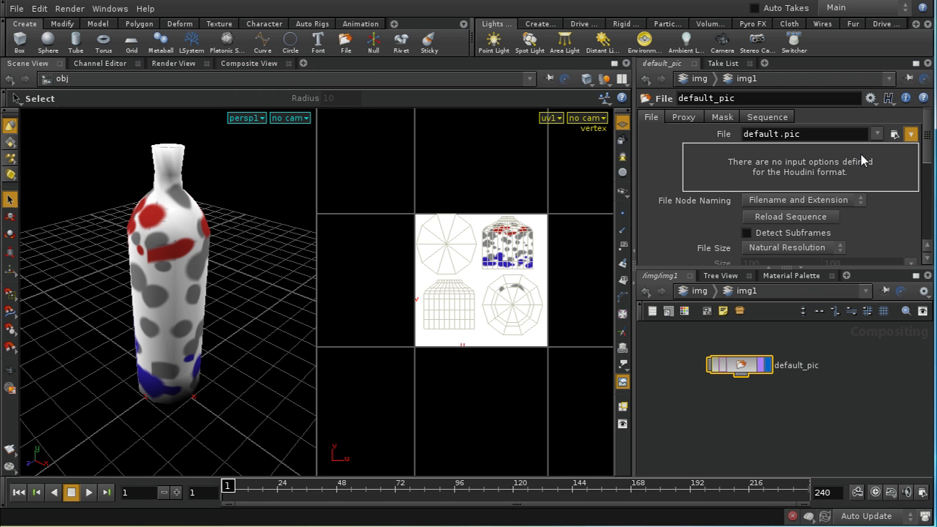
click(894, 134)
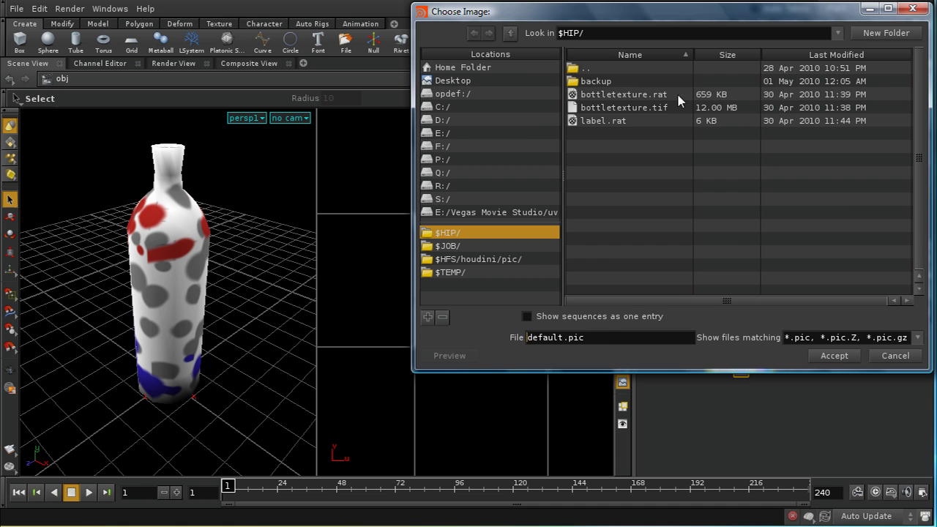
click(677, 94)
click(834, 355)
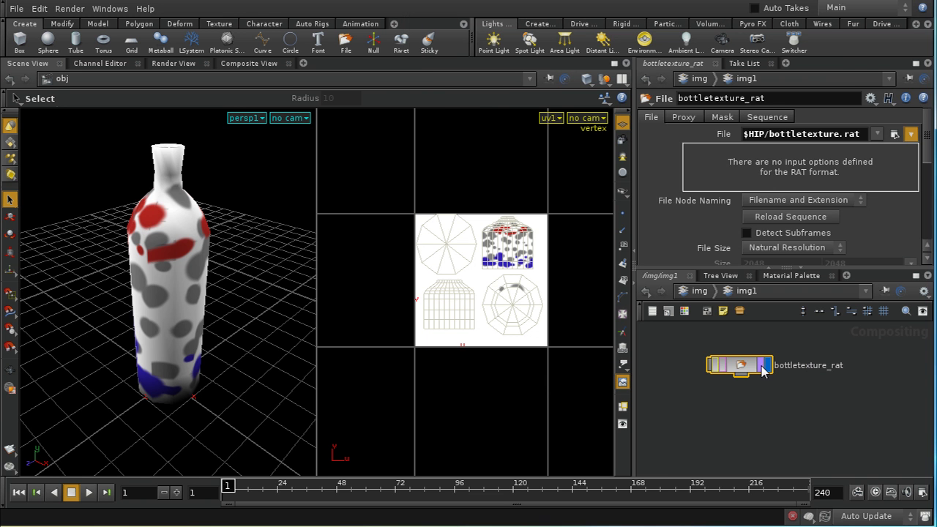
Add a second File node beside the bottle texture node and load label.rat from $HIP into it
key(Tab)
text(file)
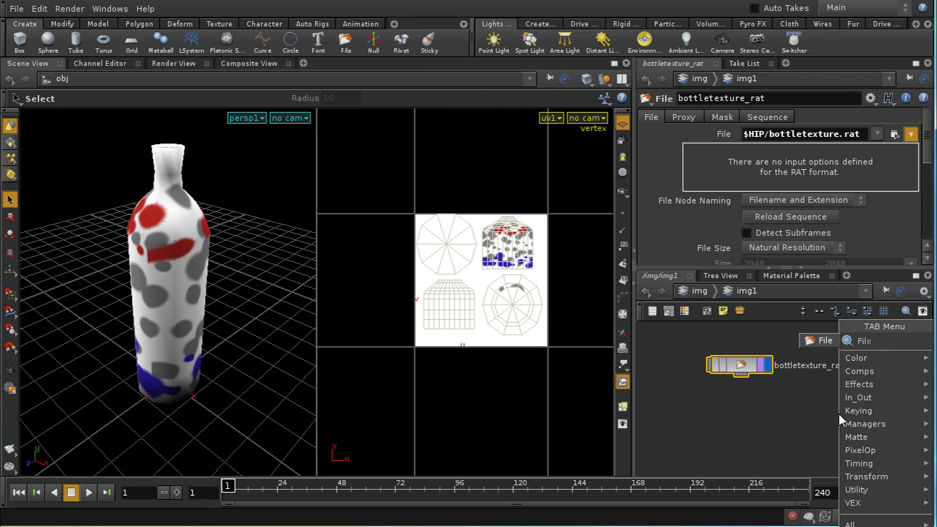
key(Return)
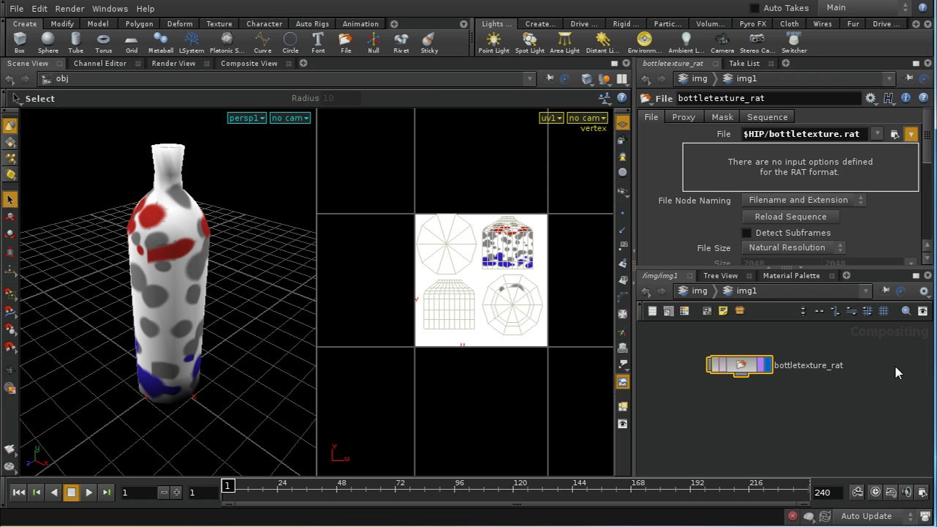
click(894, 364)
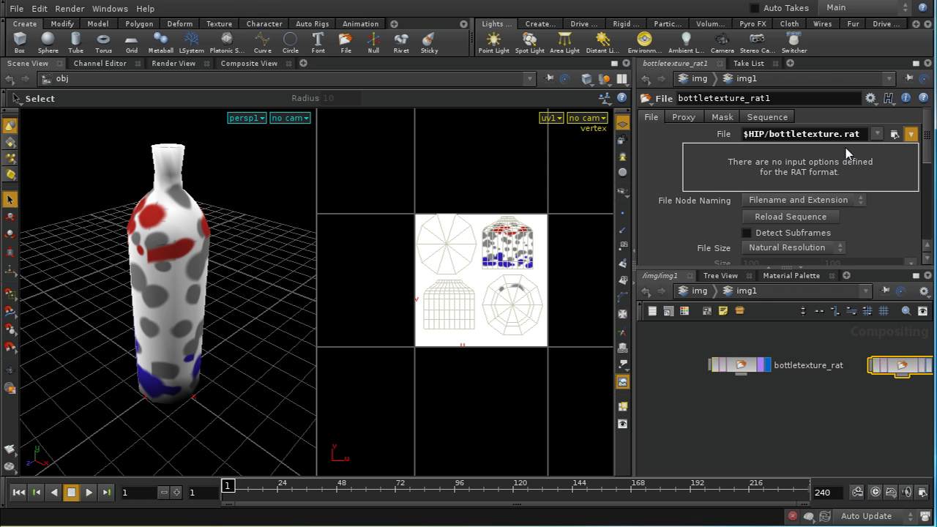
click(894, 134)
click(650, 122)
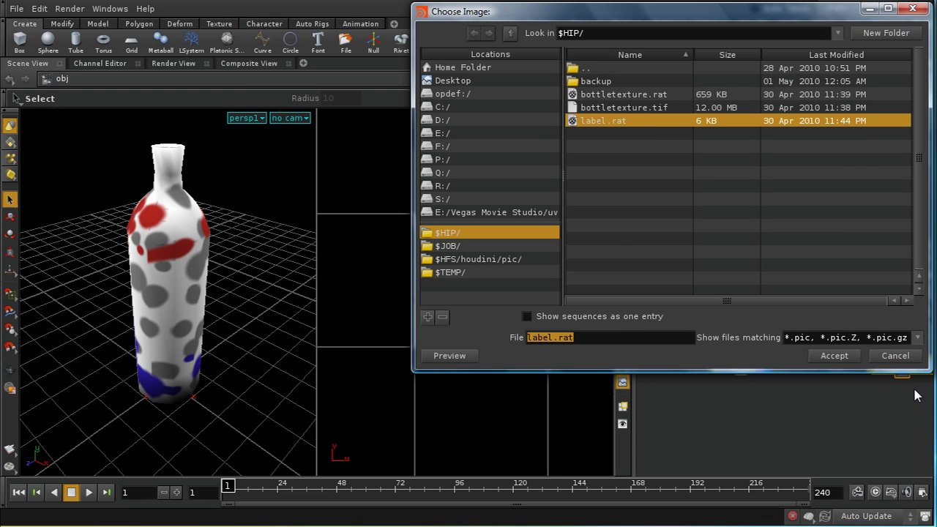
click(833, 356)
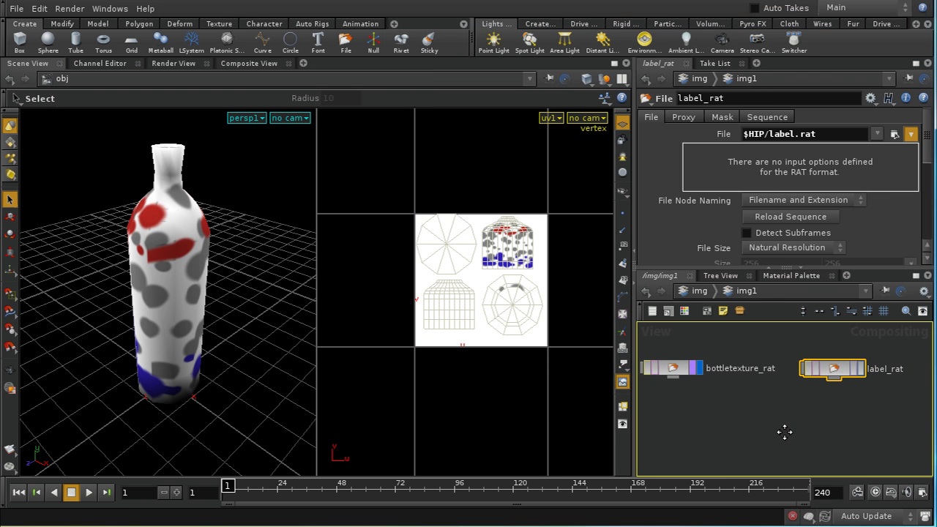
Display label_rat and bottletexture_rat side by side in the Composite View and examine both whole images
click(249, 64)
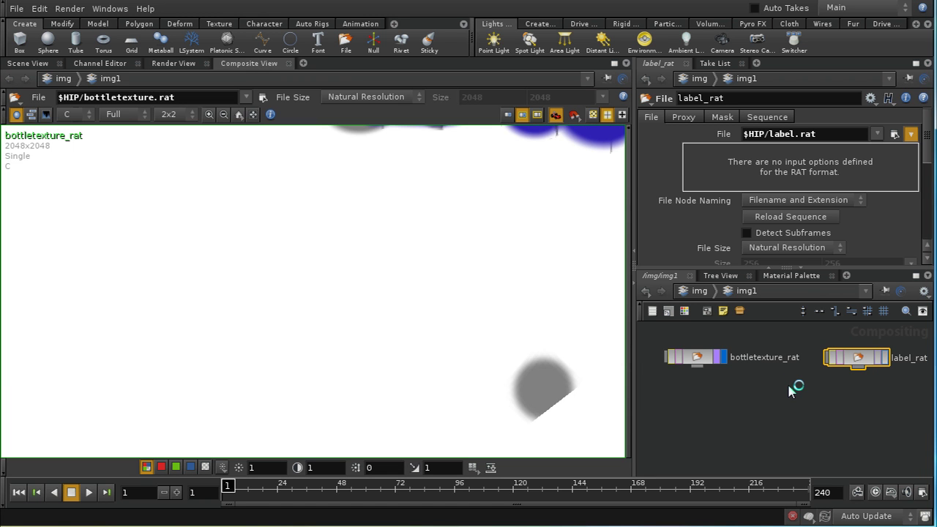
click(886, 359)
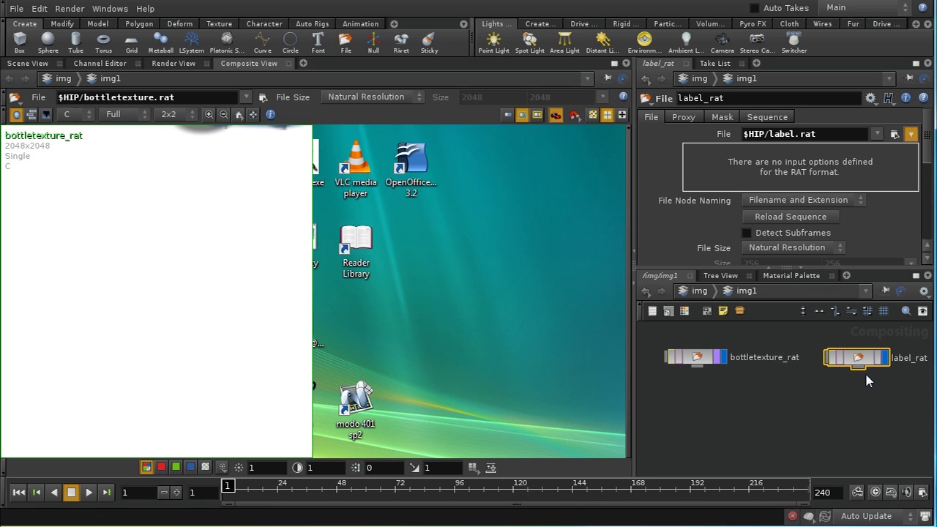
click(885, 358)
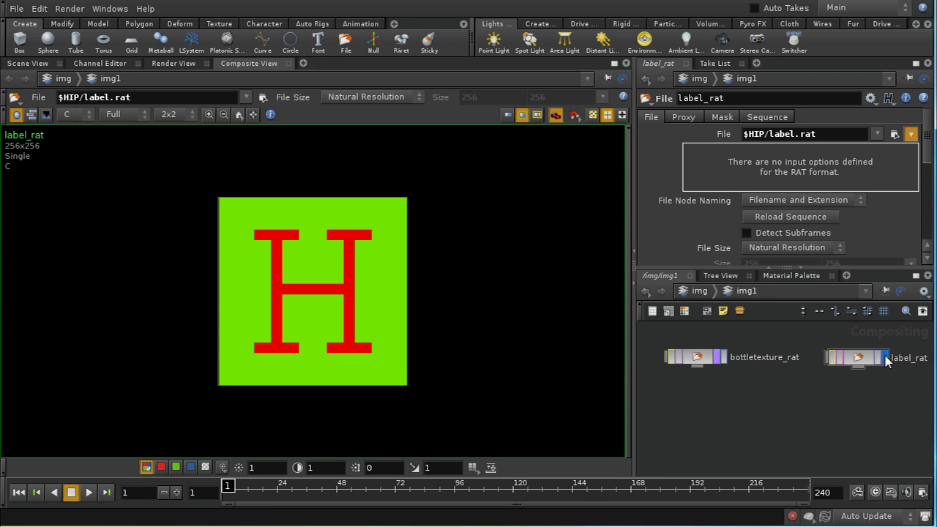
ctrl+click(724, 358)
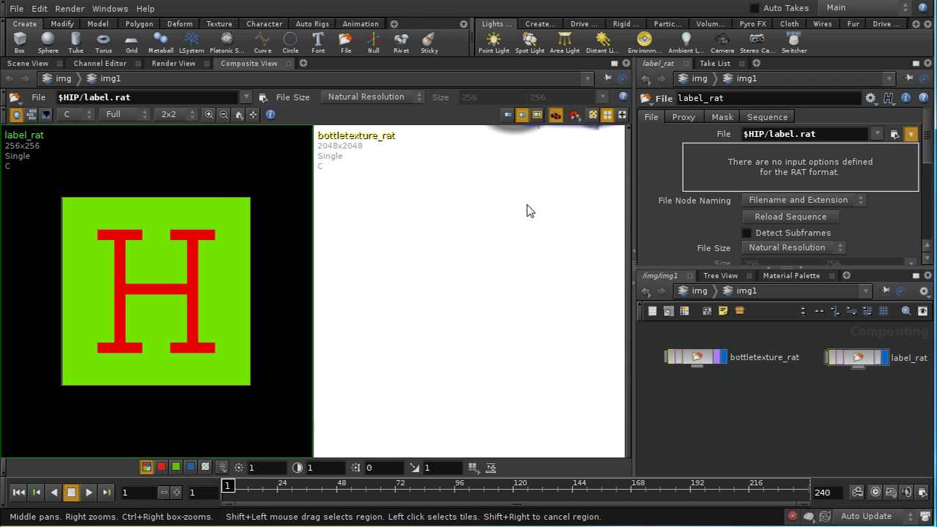
right_drag(530, 210, 513, 224)
middle_drag(512, 224, 506, 278)
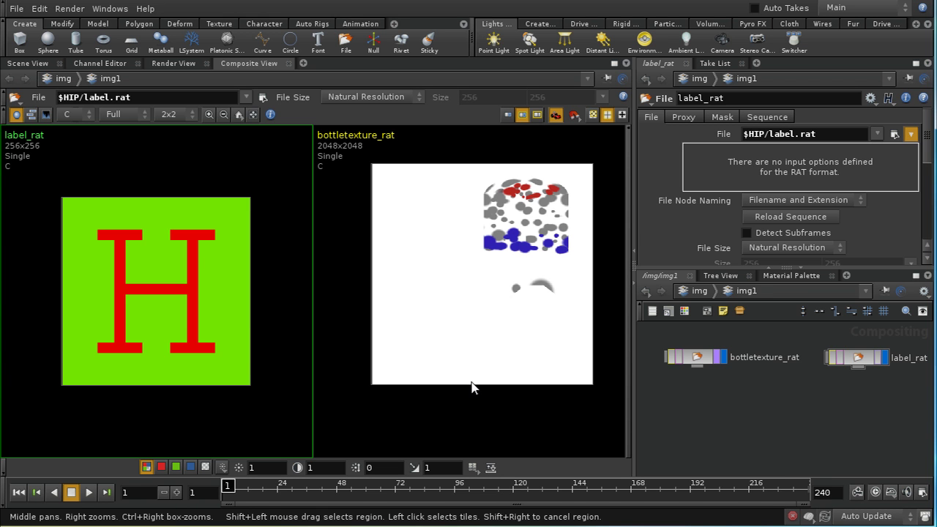
Append a Transform node below label_rat
key(Tab)
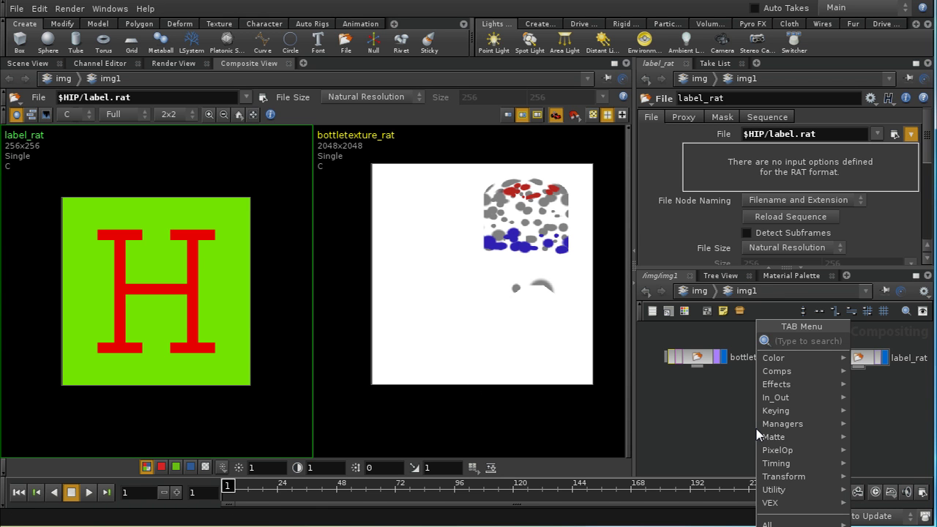
key(Escape)
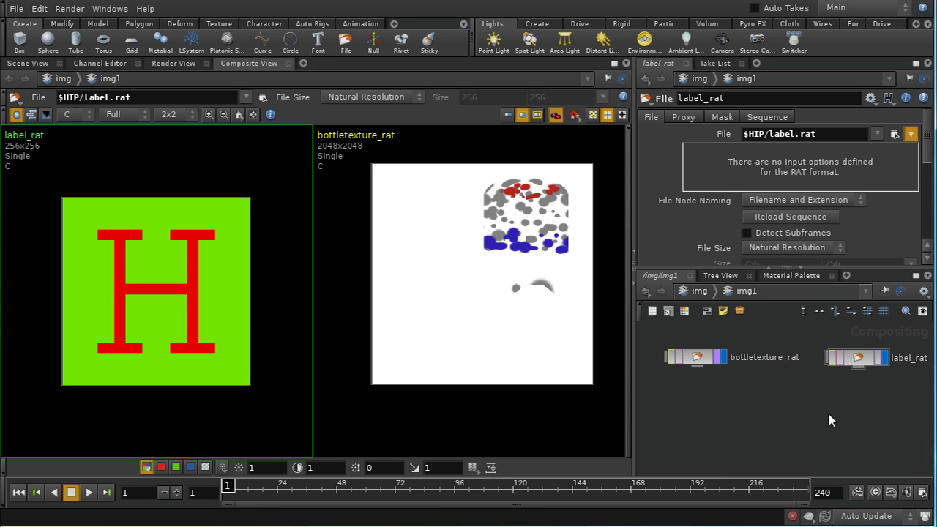
key(Tab)
text(tr)
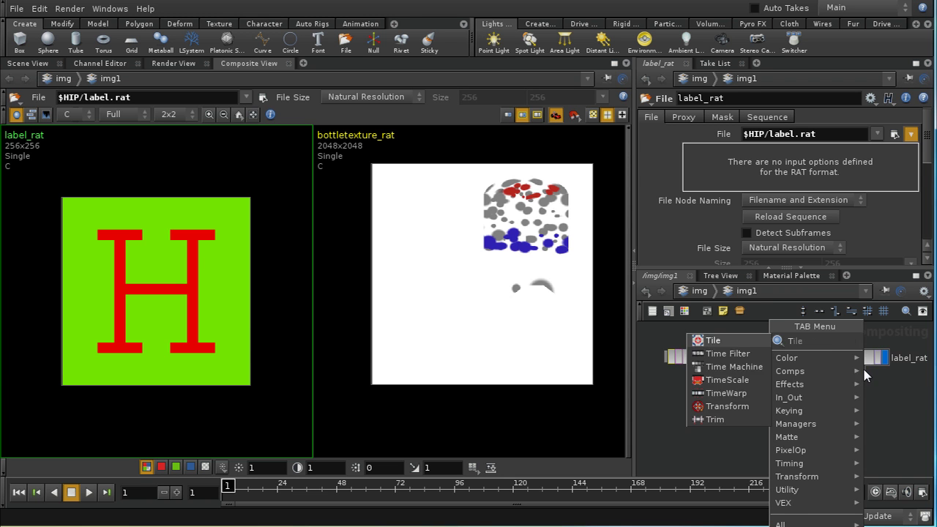
click(863, 403)
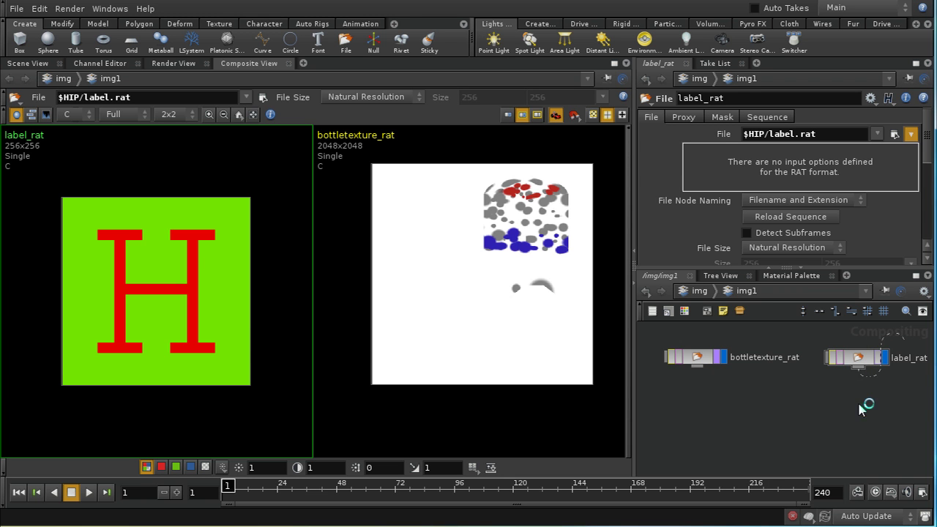
Add an Over node with xform1 as its first input and bottletexture_rat as its second, and display its composite
key(Tab)
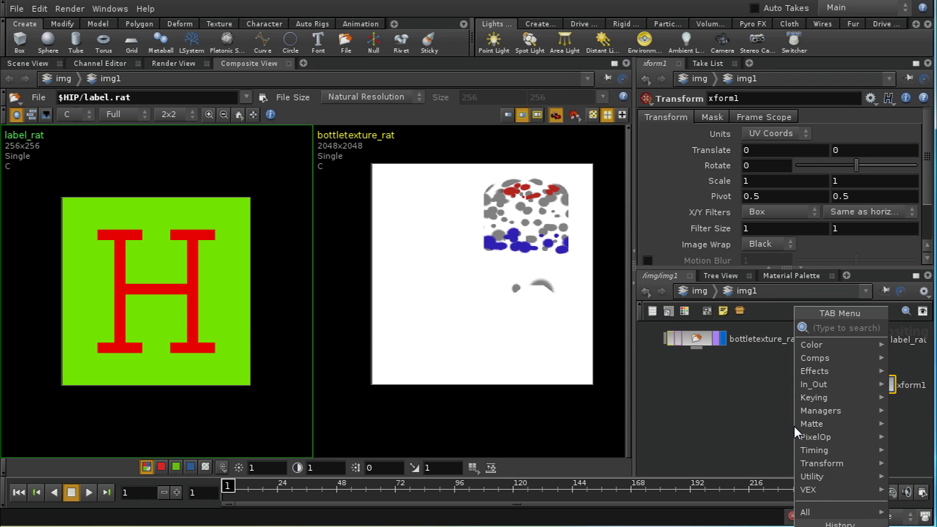
text(Over)
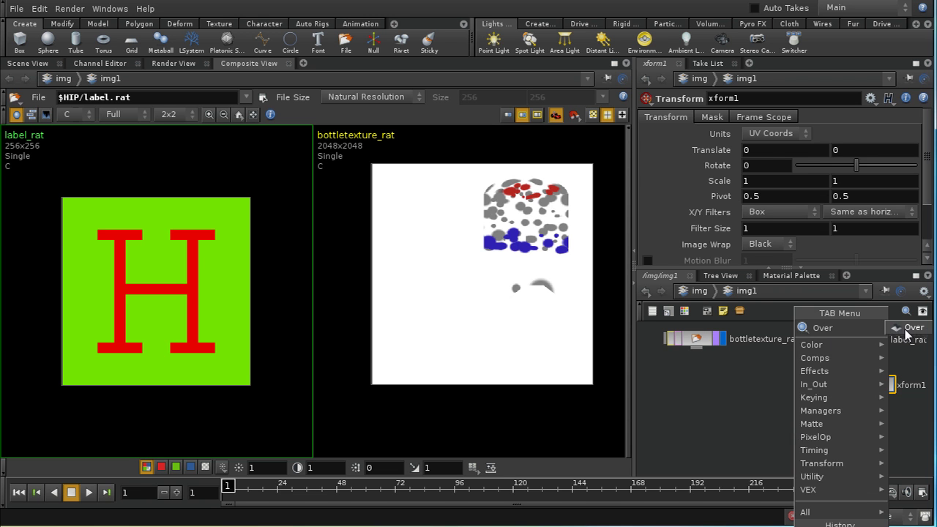
key(Return)
click(826, 437)
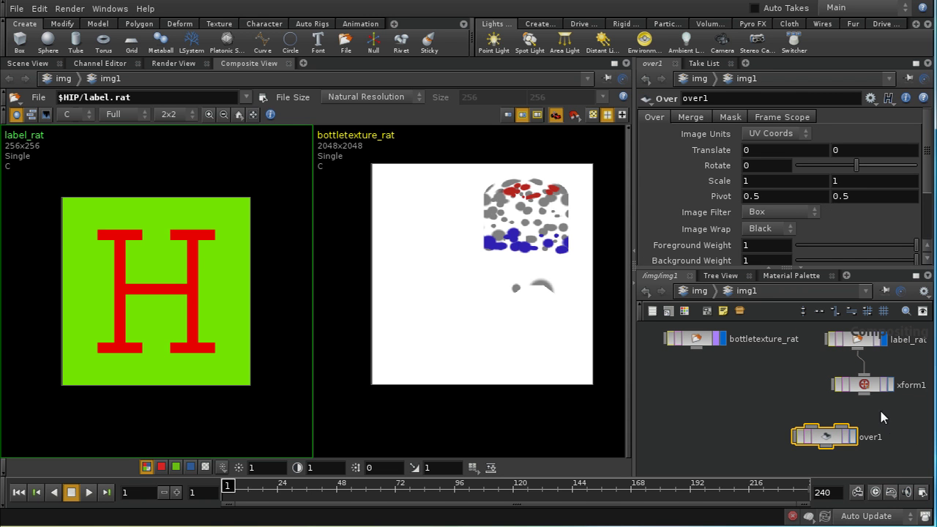
mouse_move(864, 398)
mouse_down()
mouse_move(826, 412)
mouse_move(814, 428)
mouse_up()
drag(705, 353, 841, 427)
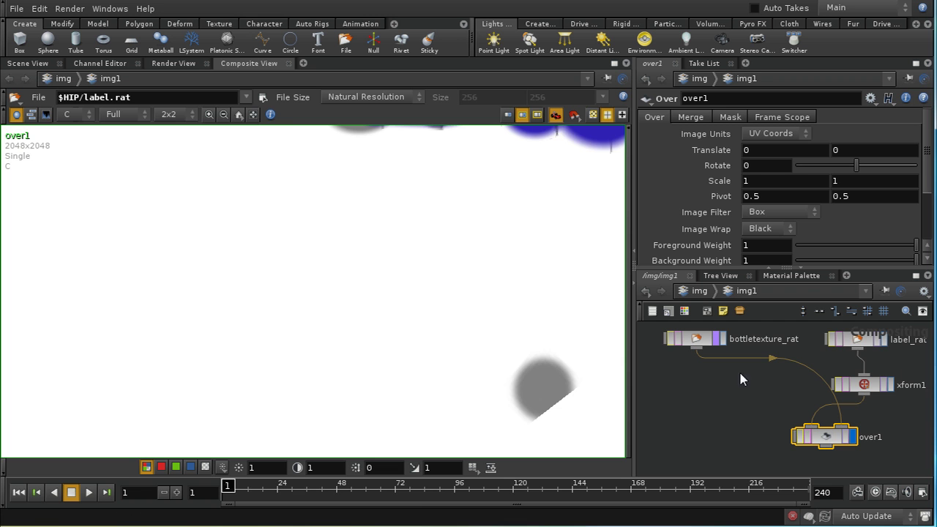
Place the label on the spotted wall island using xform1, translated about 5.13, 5.41 and scaled about 1.53, 1.45
scroll(506, 330, down, 6)
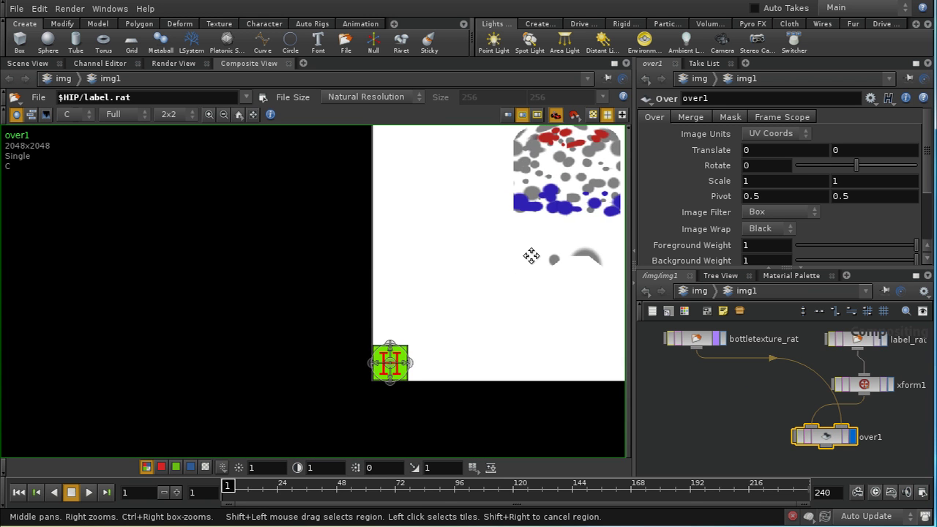
middle_drag(530, 256, 443, 282)
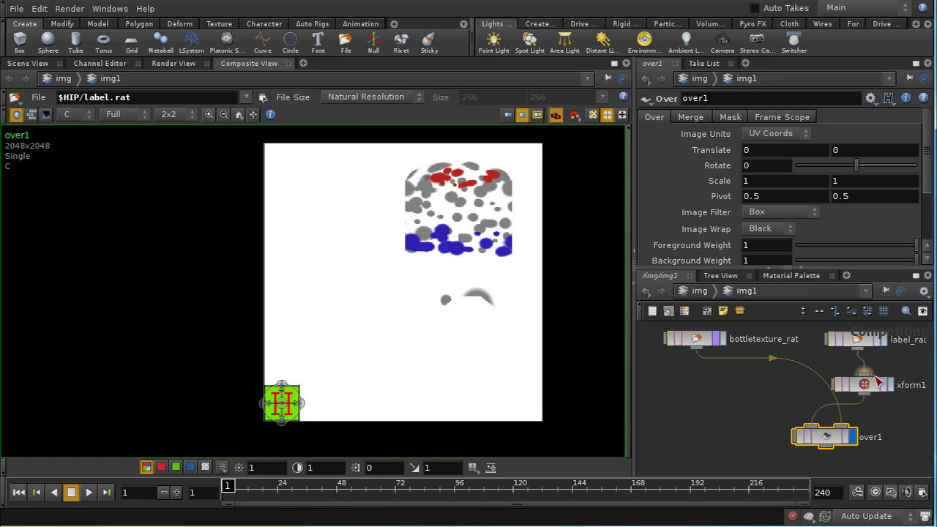
click(878, 383)
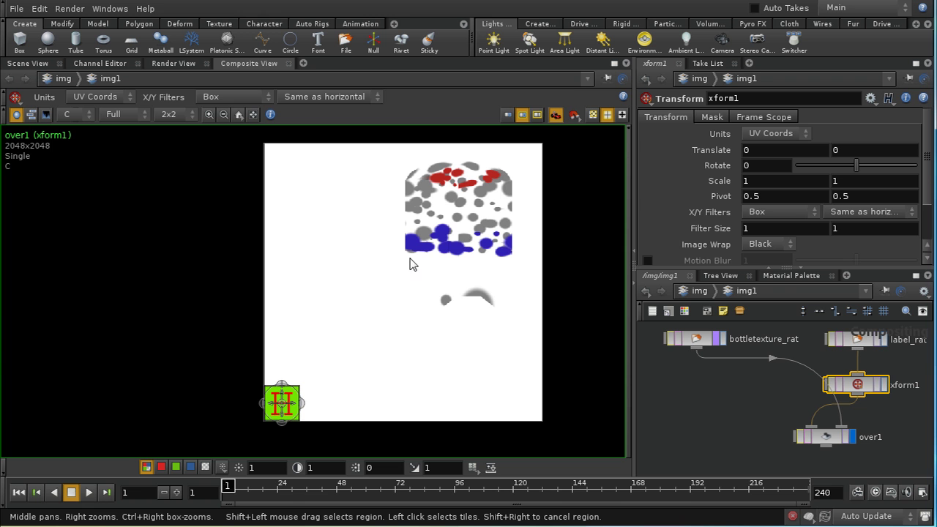
drag(286, 412, 463, 203)
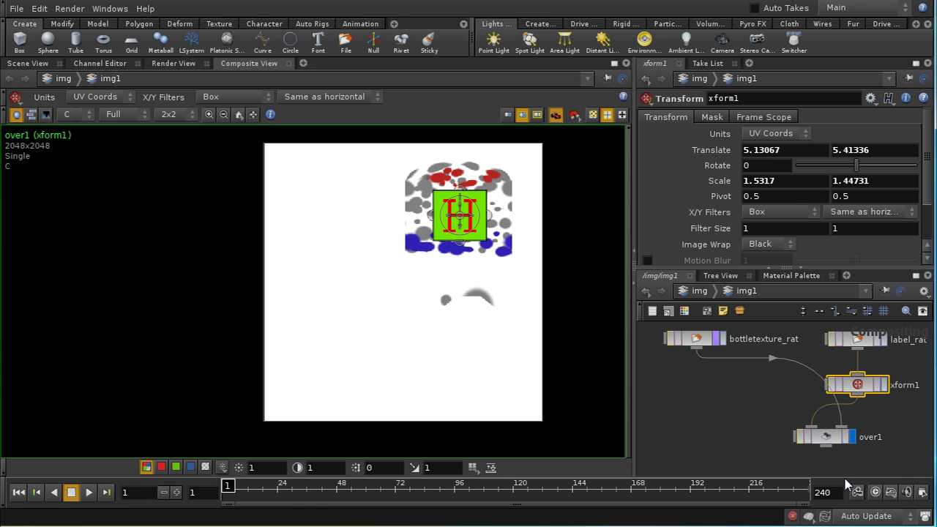
Append a Null node directly below over1 and make it the displayed node
middle_drag(922, 472, 883, 427)
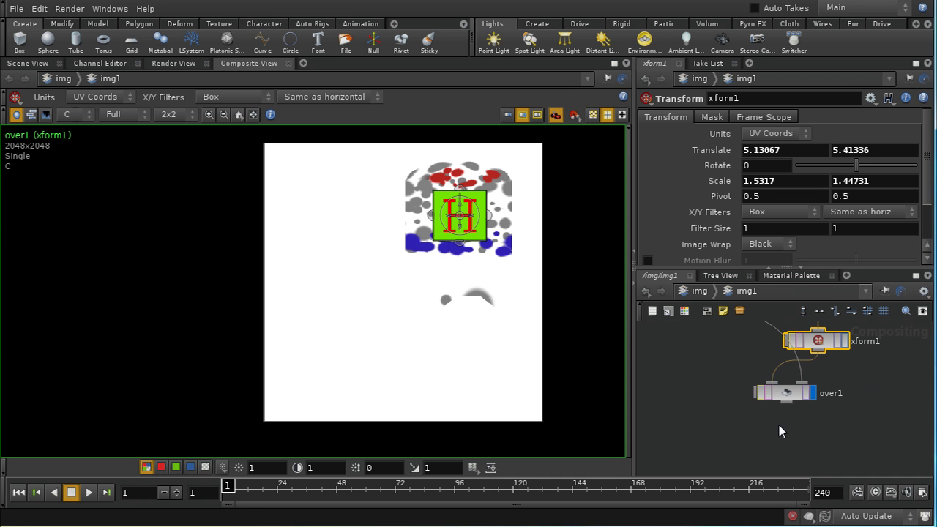
key(Tab)
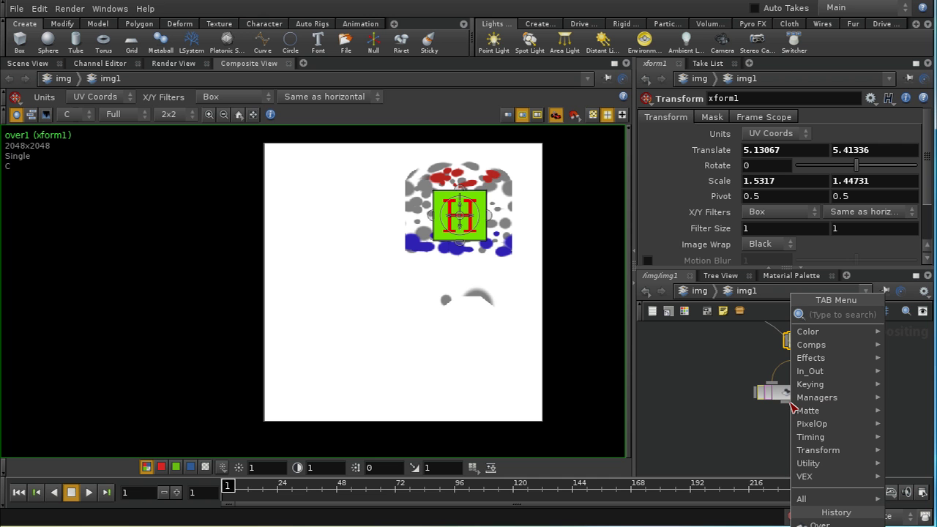
text(Null)
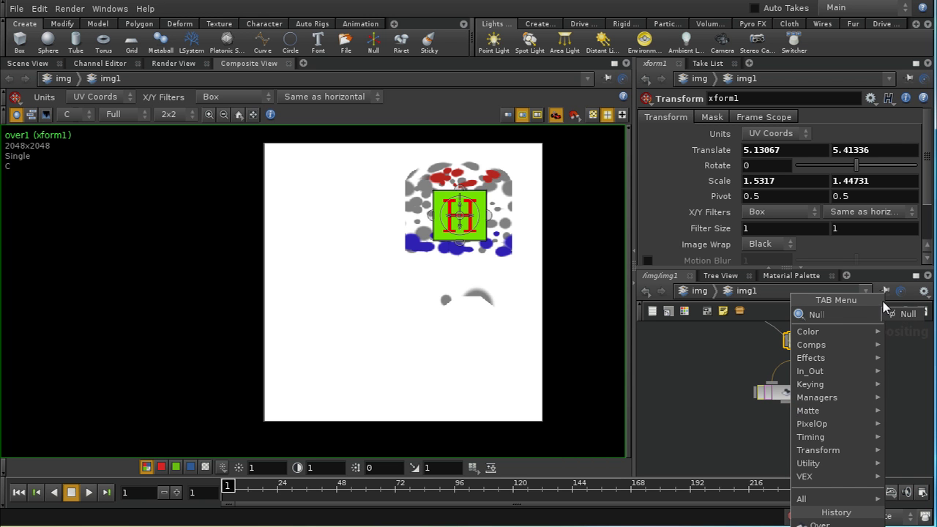
click(899, 316)
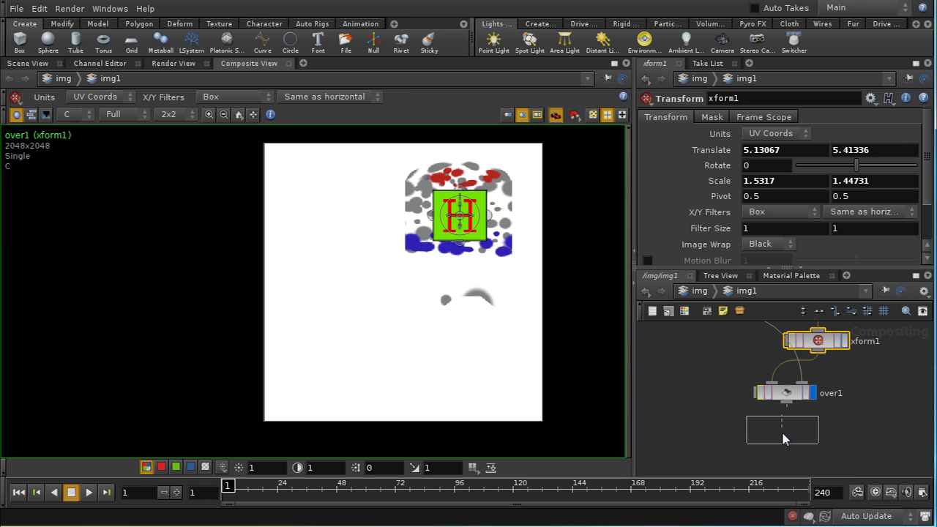
click(791, 435)
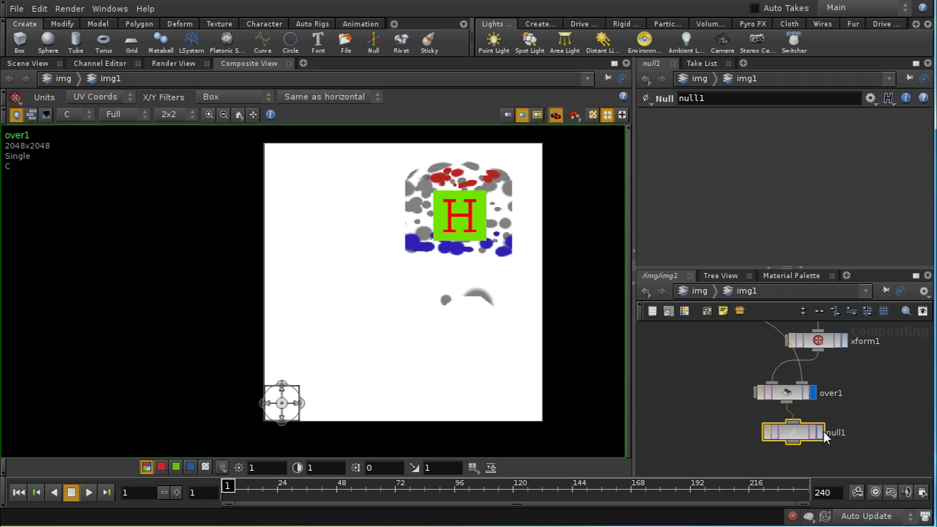
click(820, 434)
drag(800, 435, 794, 435)
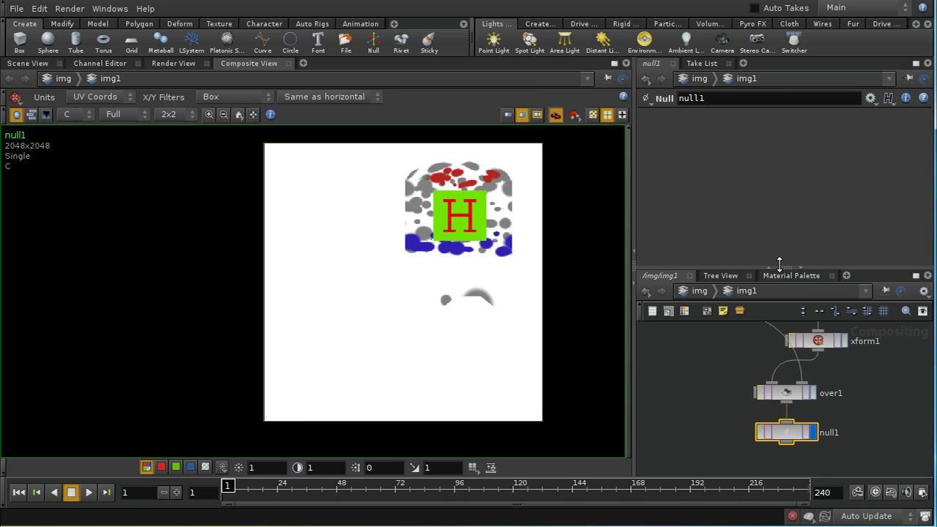
Rename the null node as OUT and go back up to the img level of the network
drag(740, 99, 654, 104)
text(OUT)
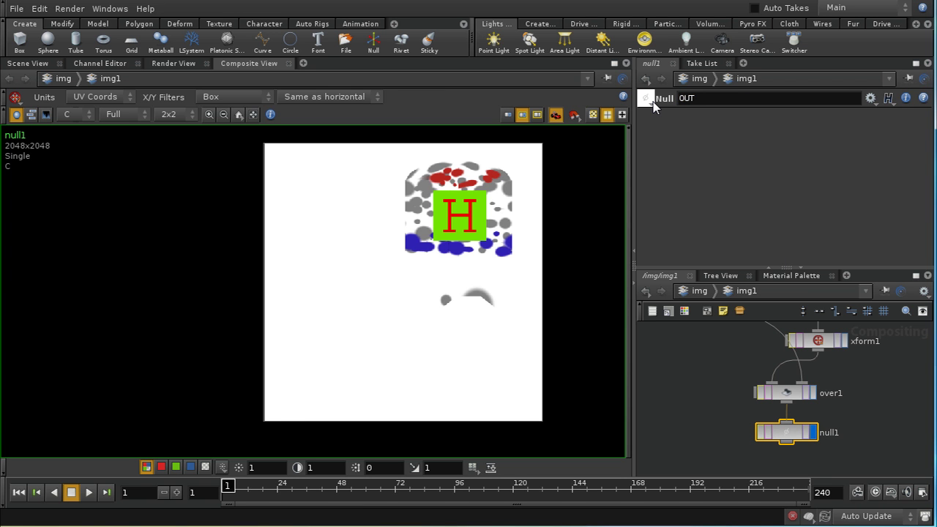
key(Return)
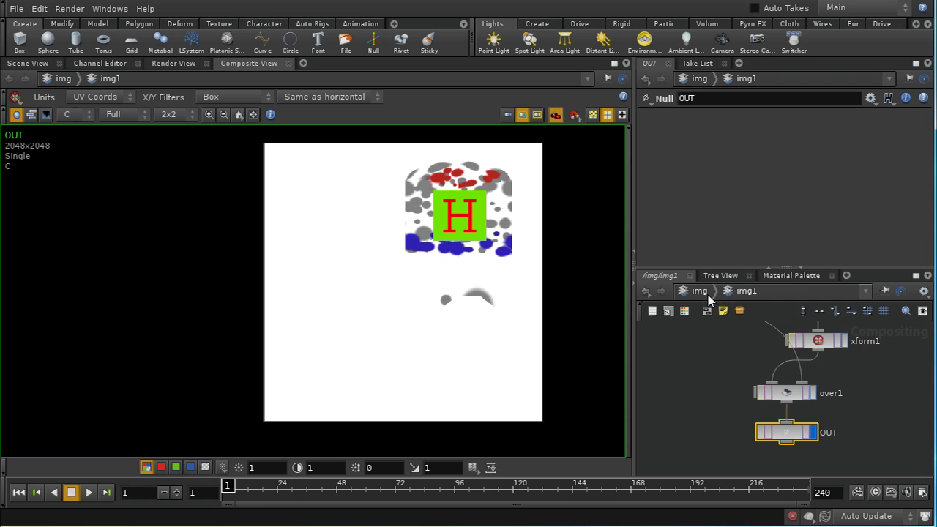
click(704, 292)
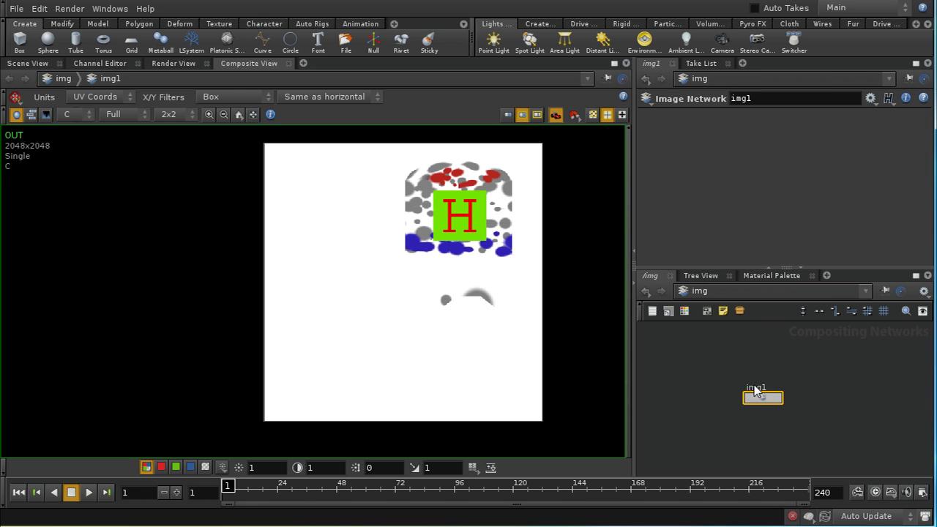
Leave the image network, go to the obj level, and open the bottle geometry's network
double_click(775, 398)
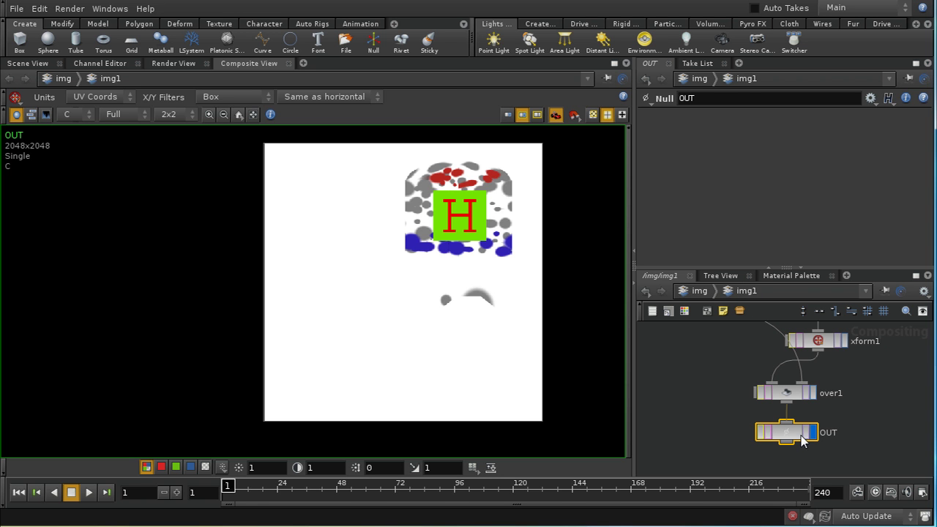
click(701, 292)
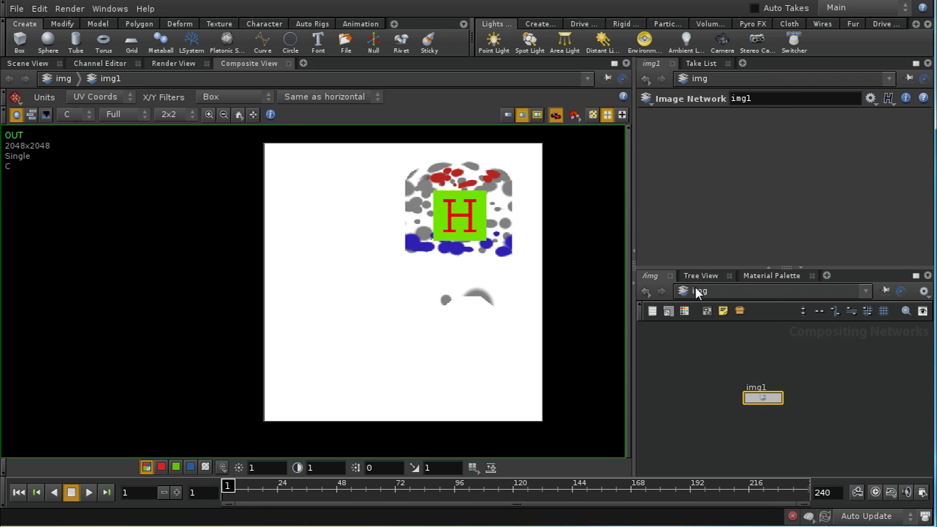
click(699, 295)
click(719, 349)
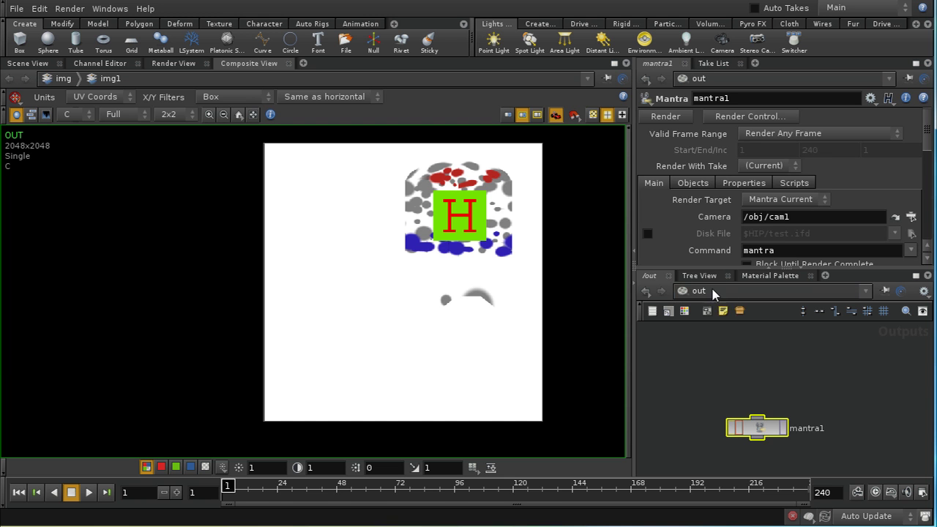
click(711, 291)
click(728, 337)
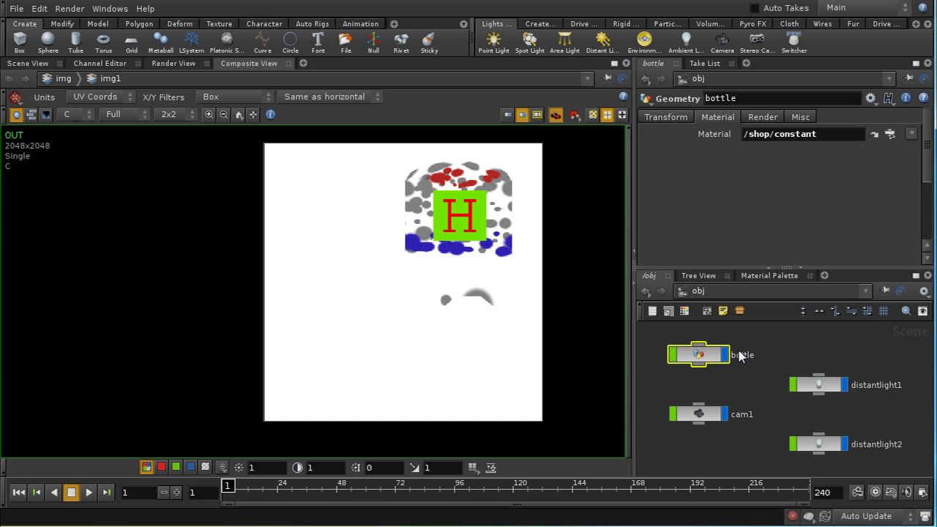
double_click(702, 355)
middle_drag(809, 374, 812, 430)
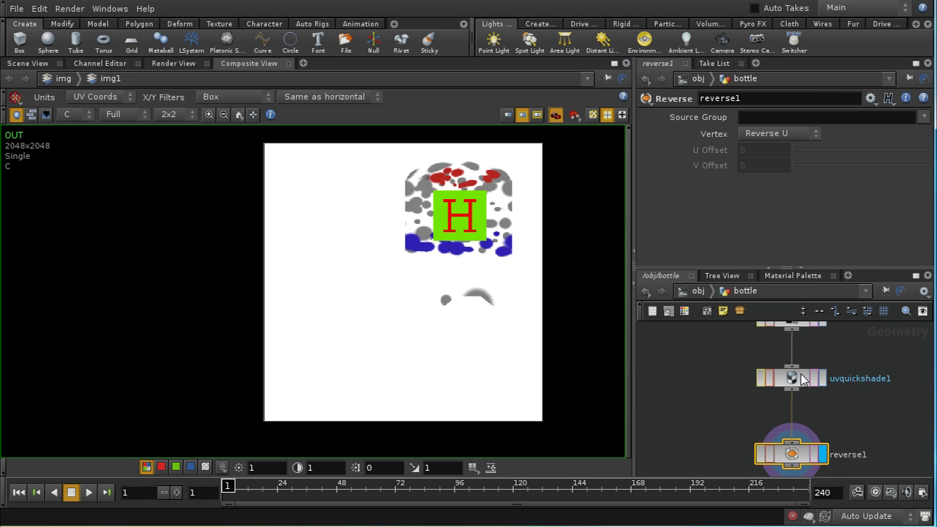
Set the texture map of uvquickshade1 to op:/img/img1/OUT
click(794, 379)
click(865, 129)
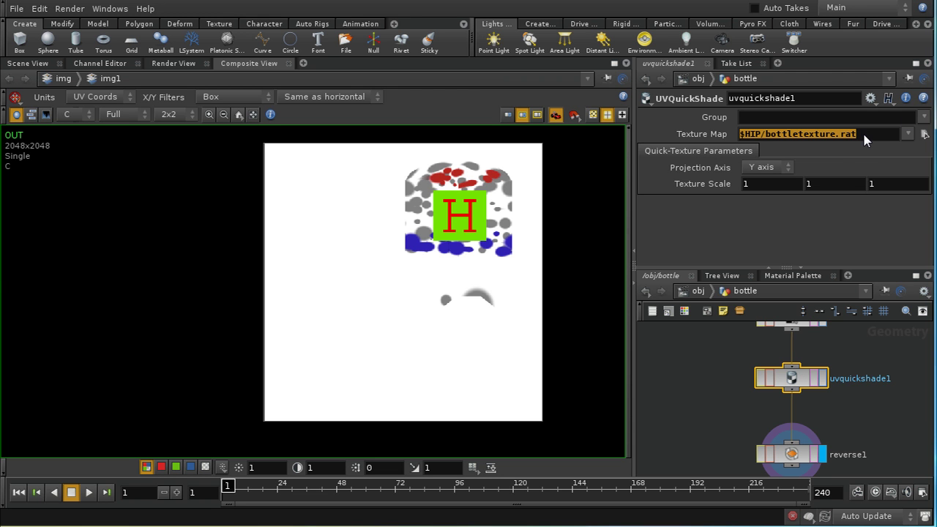
key(BackSpace)
text(op)
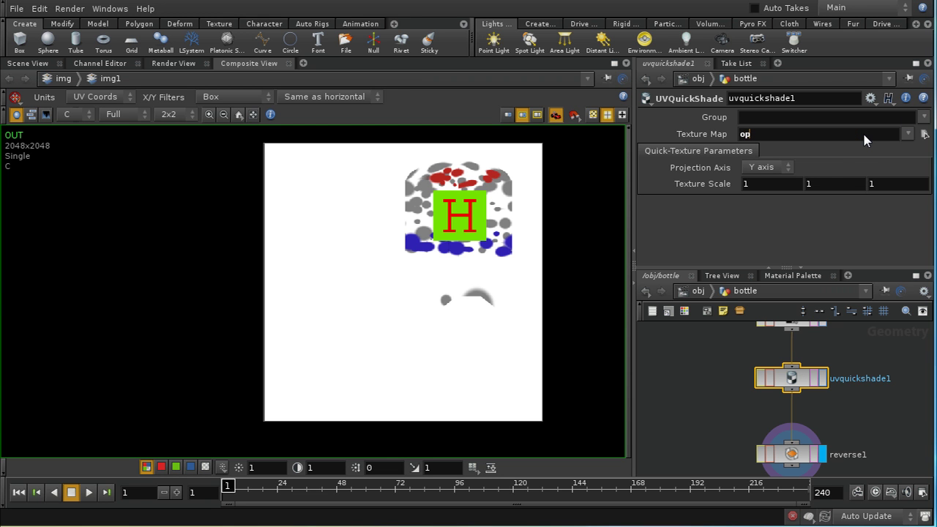
text(:)
text(/in)
text(g/img1)
key(Return)
text(/OUT)
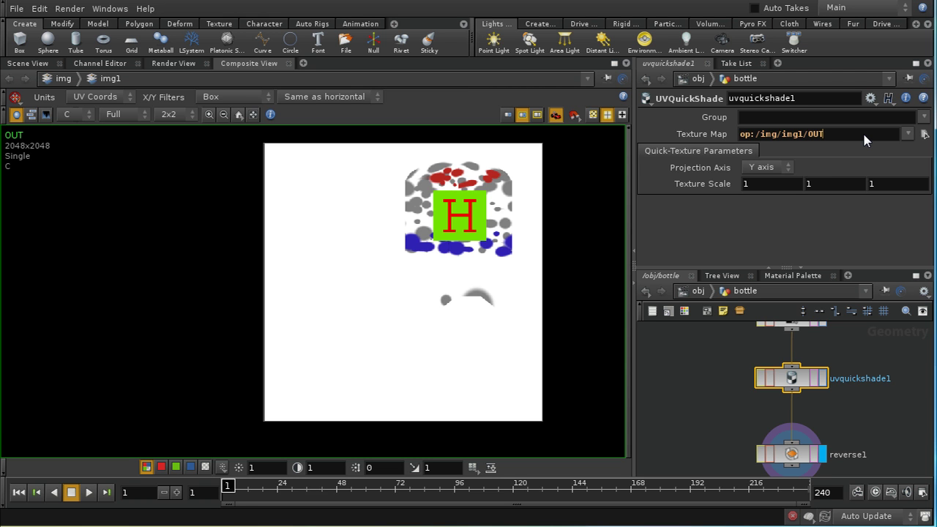
key(Return)
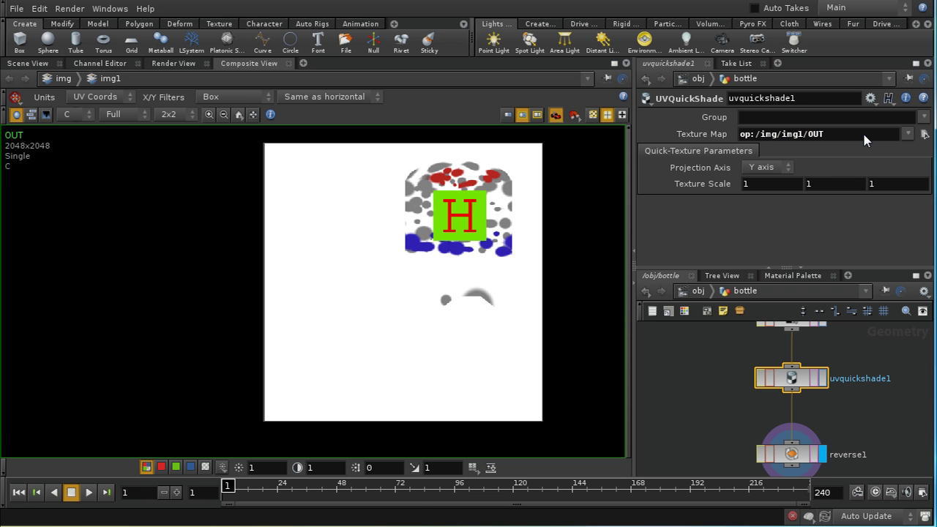
Switch to the scene view, deselect all nodes, and examine the label on the bottle
click(33, 64)
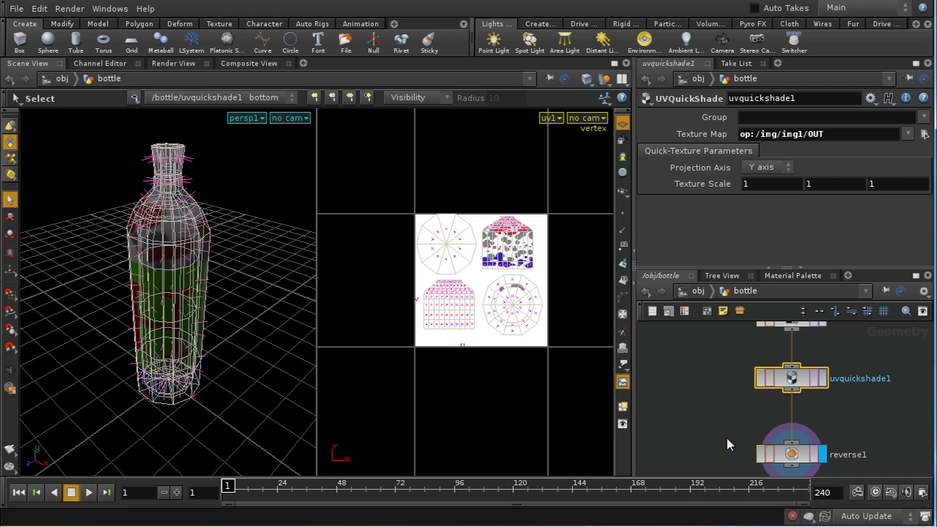
click(723, 436)
key(Escape)
mouse_move(257, 299)
mouse_down()
mouse_move(272, 273)
mouse_move(253, 249)
mouse_move(232, 293)
mouse_move(255, 326)
mouse_move(278, 288)
mouse_move(253, 282)
mouse_move(263, 288)
mouse_up()
key(s)
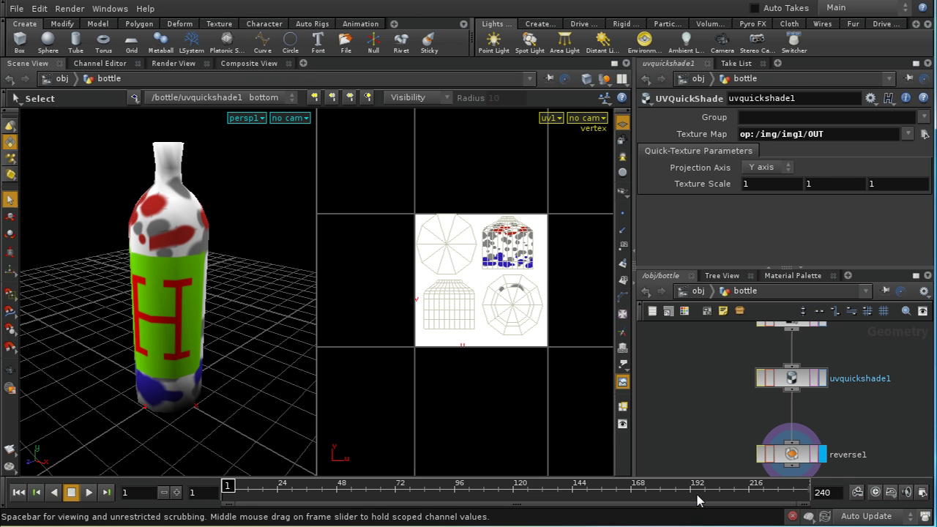
Select reverse1 and change the side-by-side scene view to a single perspective viewport
click(791, 455)
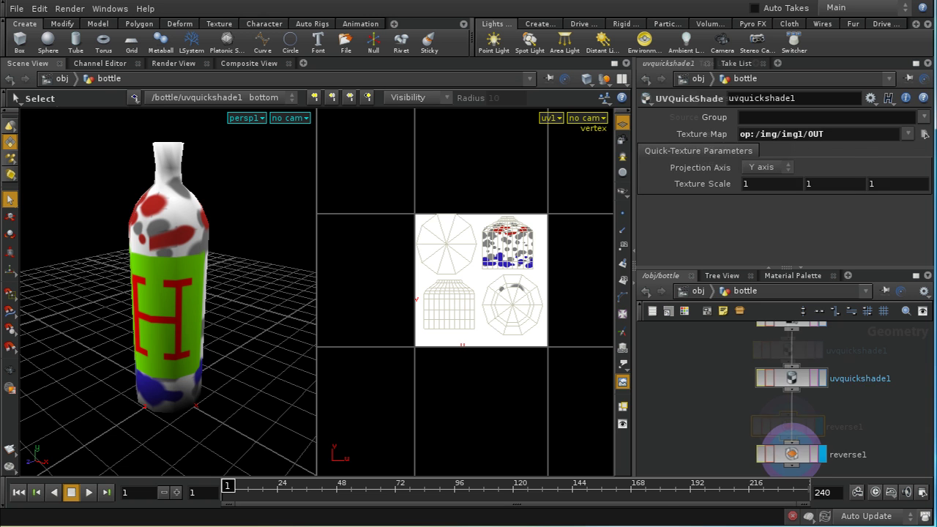
click(590, 119)
click(621, 81)
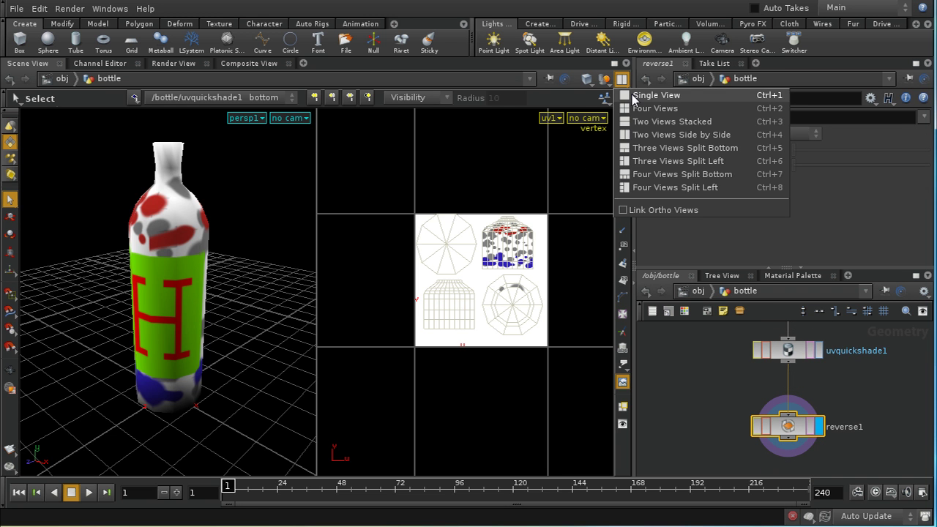
click(644, 95)
click(551, 118)
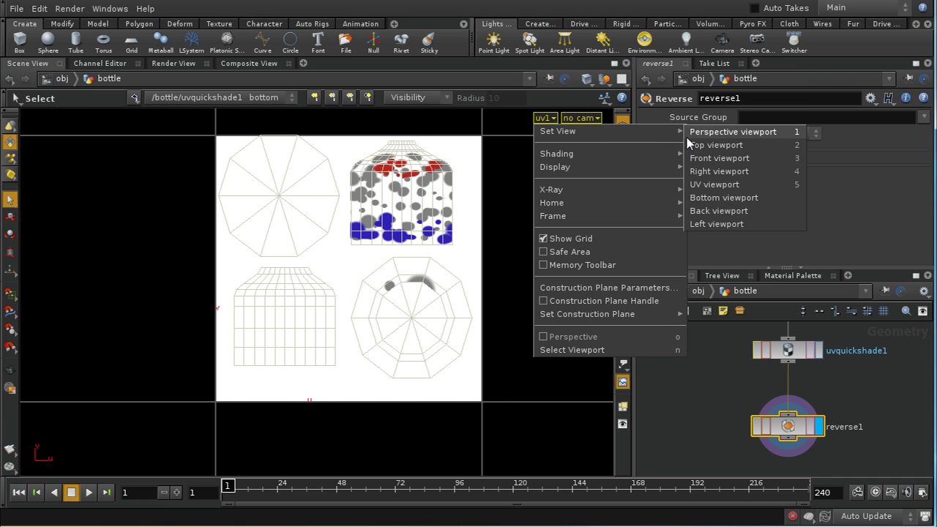
click(695, 133)
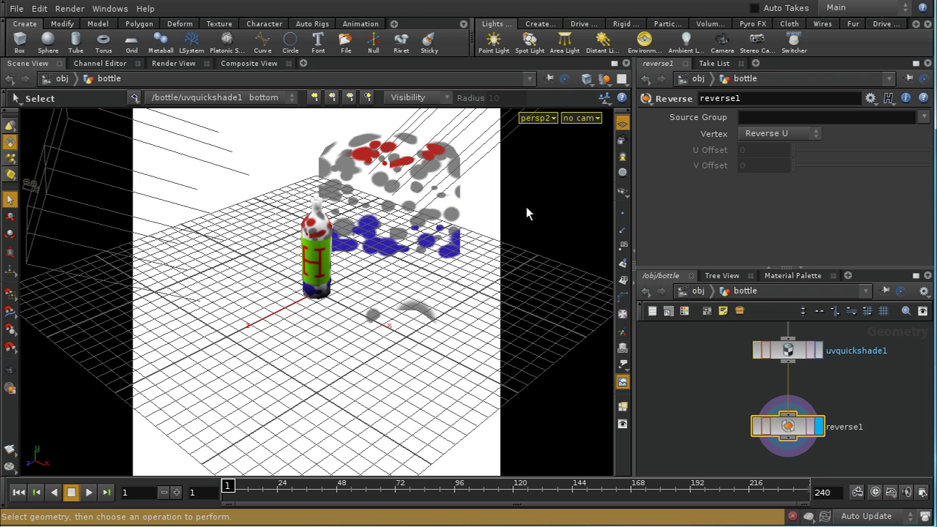
Turn off the viewport's background images in the display options and look closely at the textured bottle
key(d)
click(317, 131)
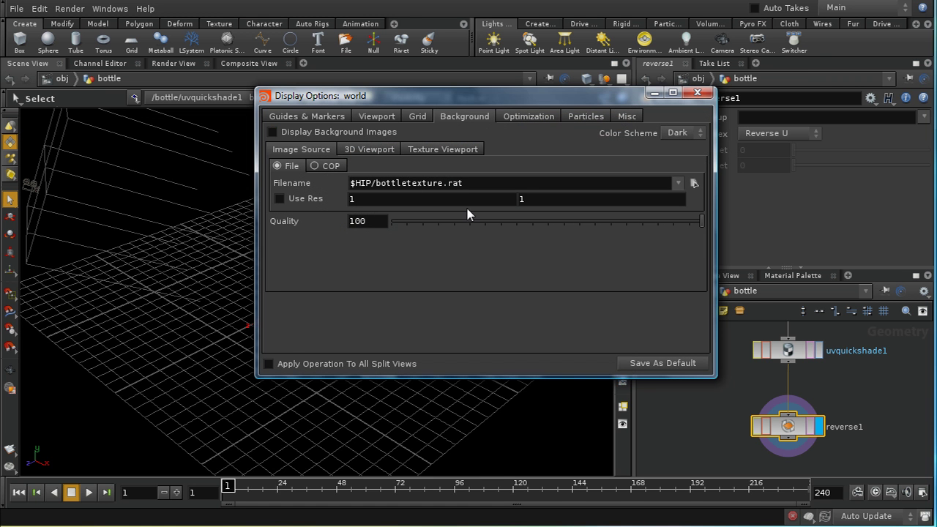
key(Escape)
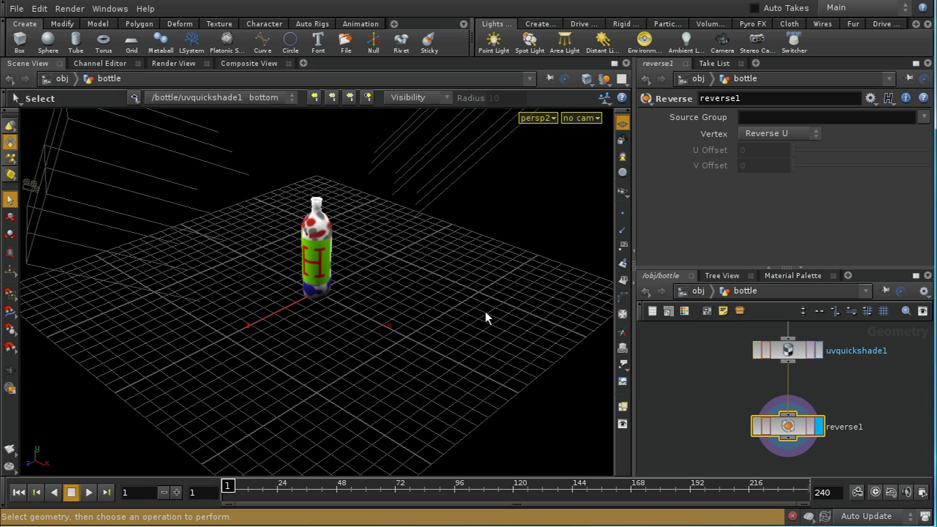
key(Escape)
right_drag(468, 197, 421, 171)
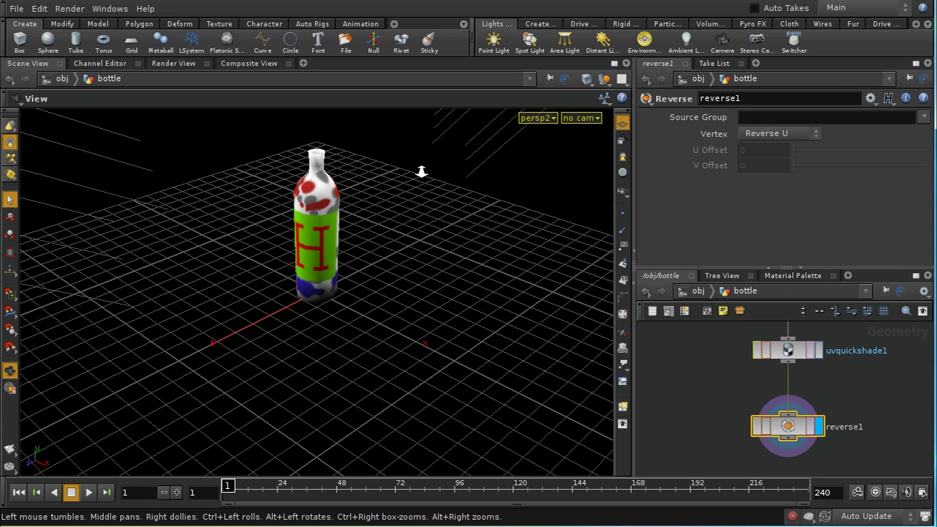
drag(421, 171, 429, 286)
key(s)
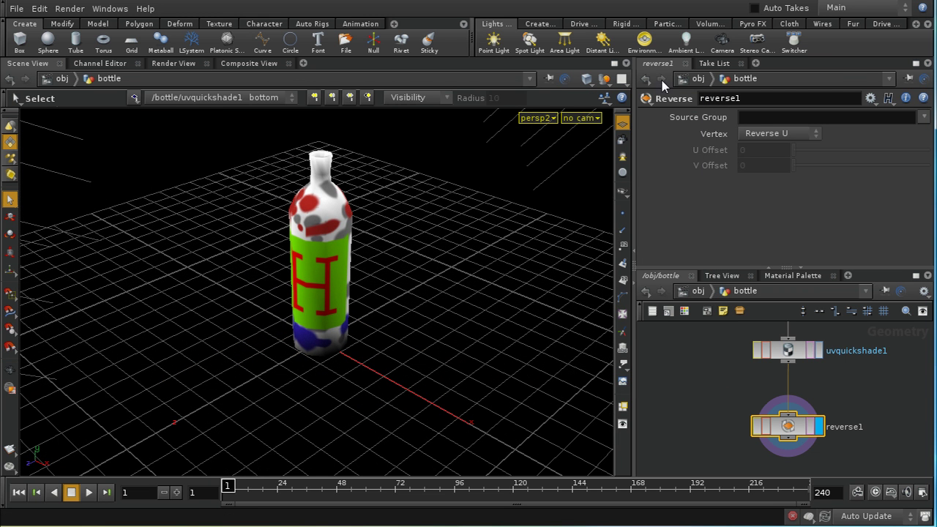
Split the scene pane left/right, with the composite view in one half and a close-up of the bottle in the other
click(626, 63)
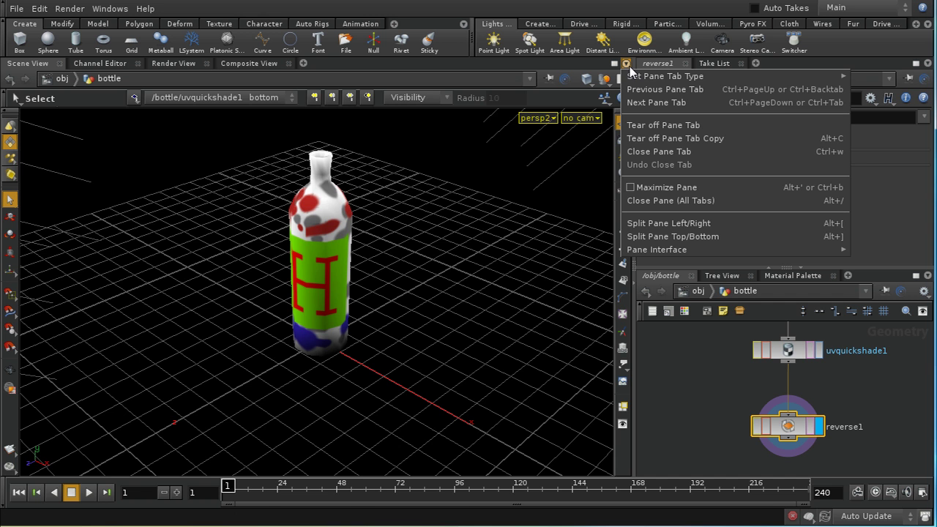
click(668, 223)
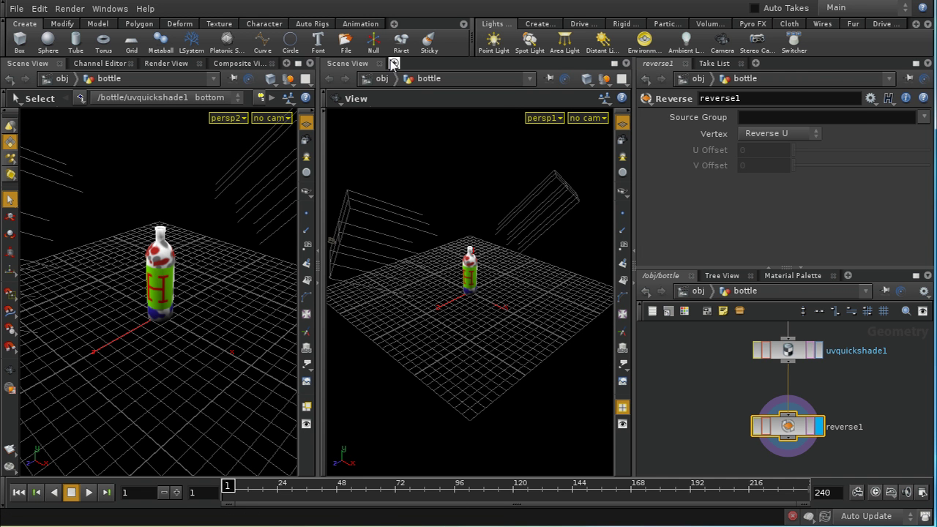
click(239, 64)
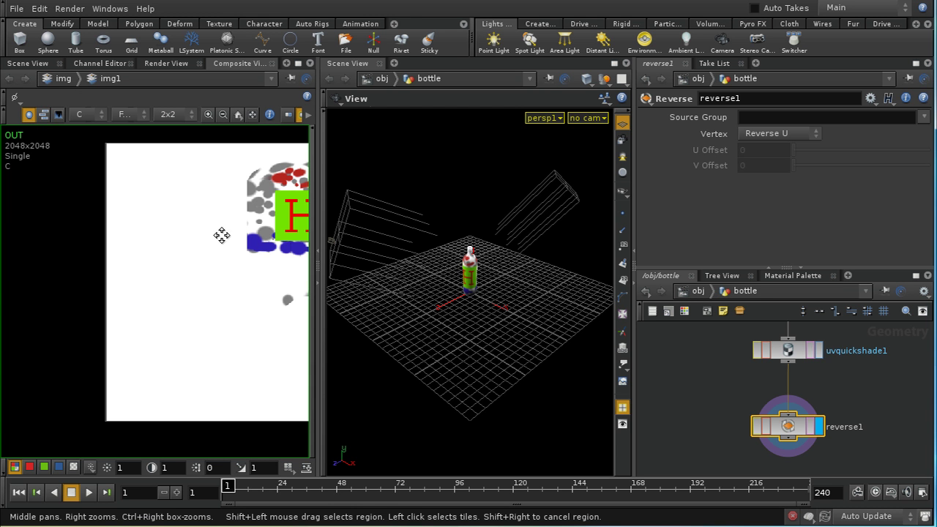
middle_drag(221, 235, 146, 237)
drag(500, 329, 512, 393)
right_drag(512, 393, 520, 333)
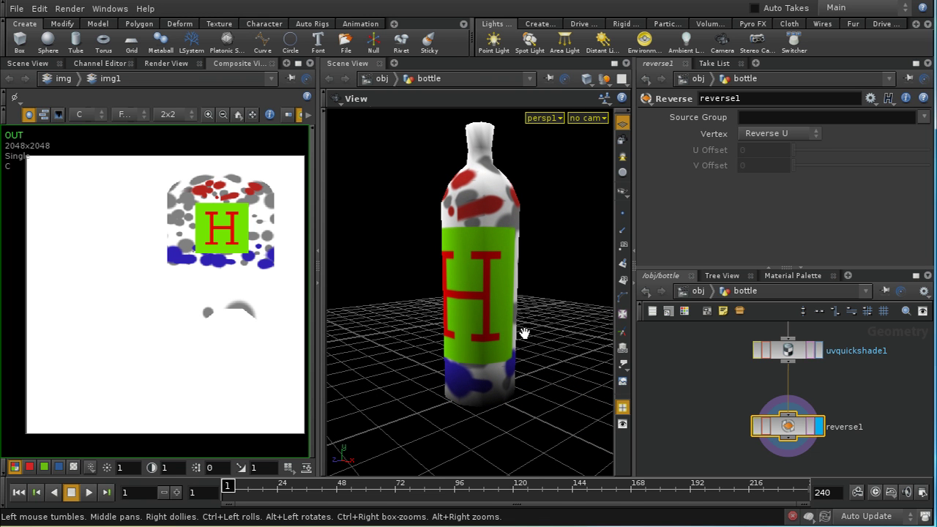
Open the img1 network, select xform1, and move the label down to a translate of about 5.13, 5.08
click(696, 291)
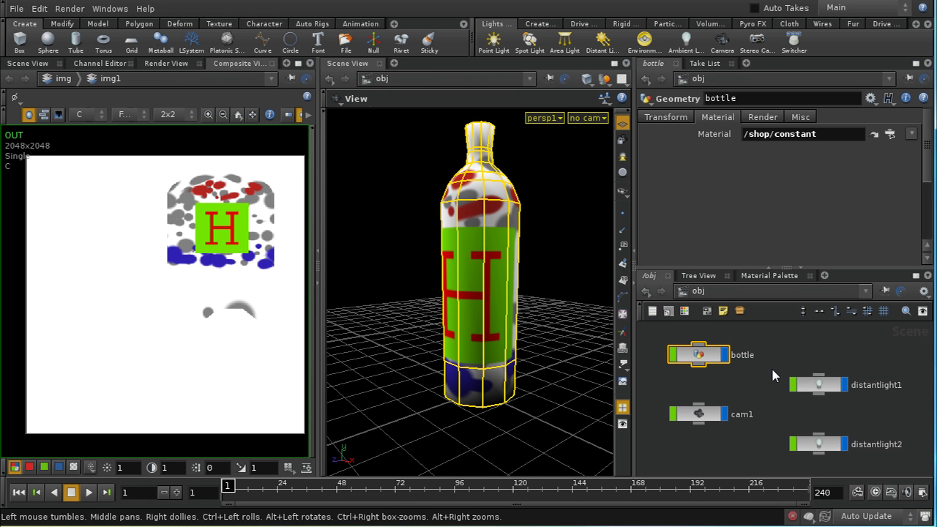
click(700, 293)
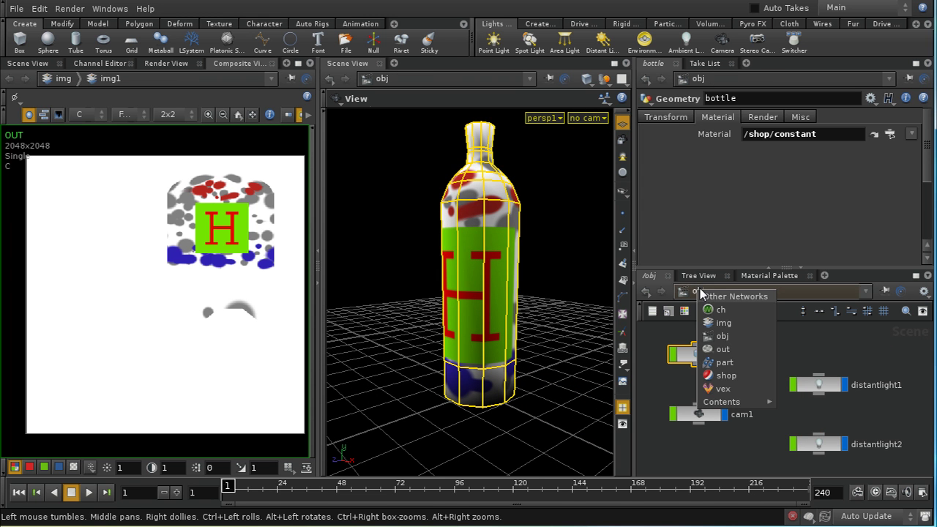
click(722, 322)
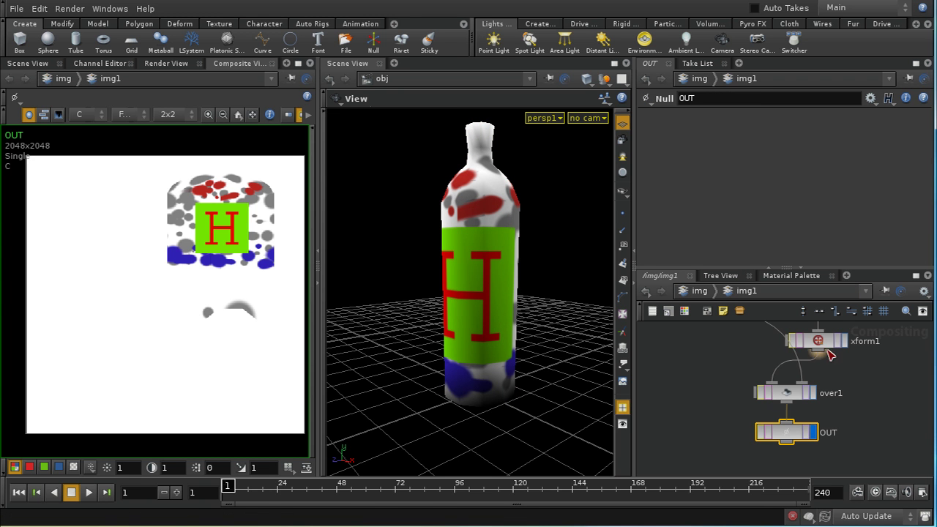
click(816, 342)
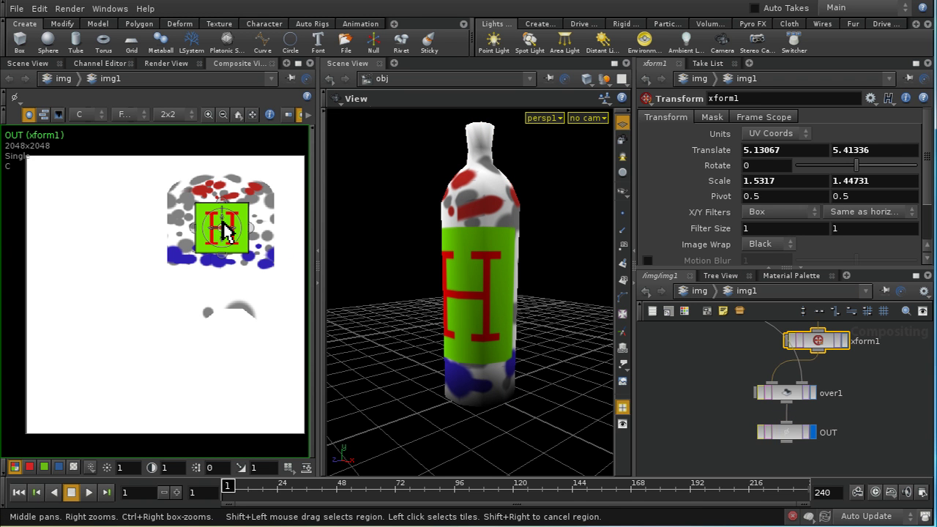
drag(222, 227, 223, 233)
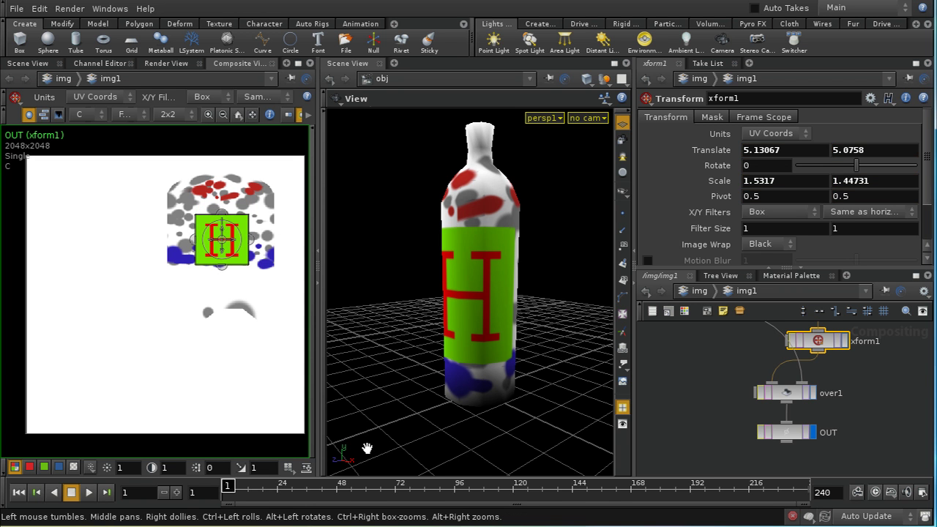
Go back to the obj level and open the bottle's network to check the moved label on the model
click(699, 290)
click(714, 292)
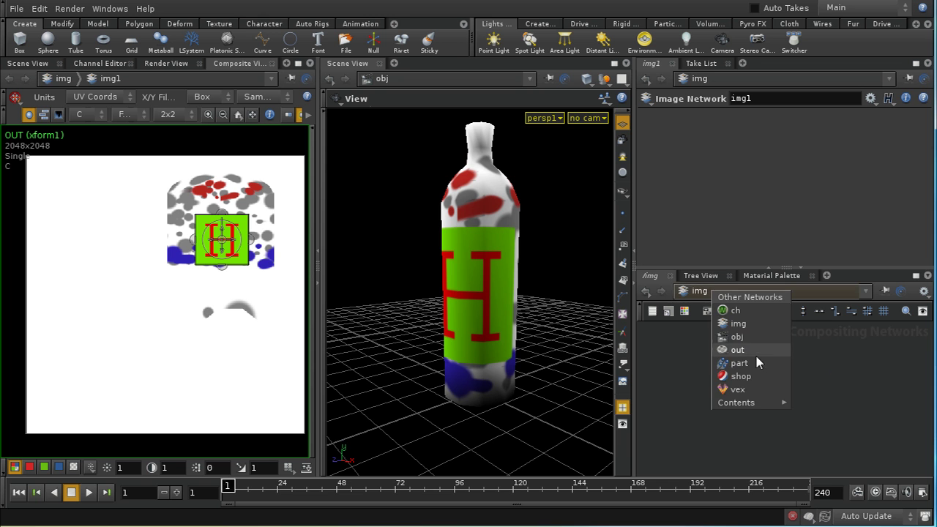
click(754, 337)
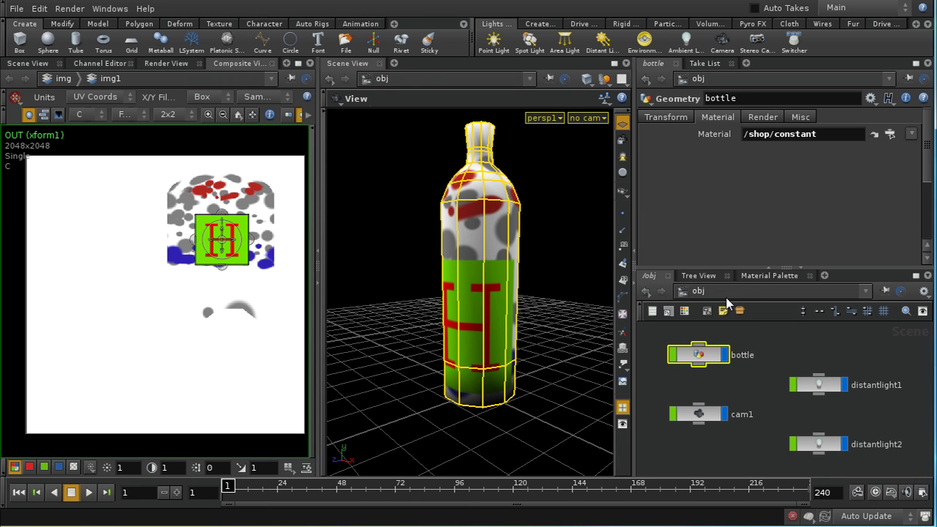
double_click(700, 354)
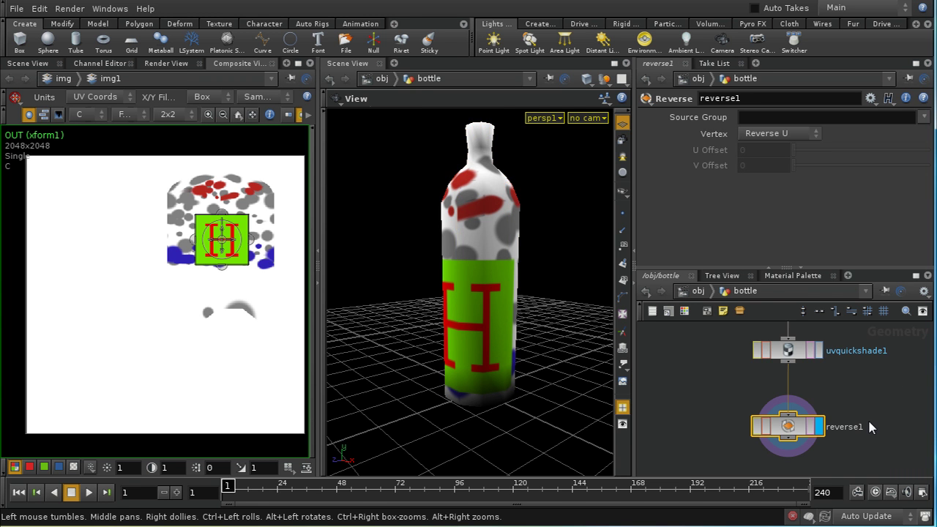
At the obj level, move the composited label up over the wall island's red spots and reopen the bottle's network
click(696, 290)
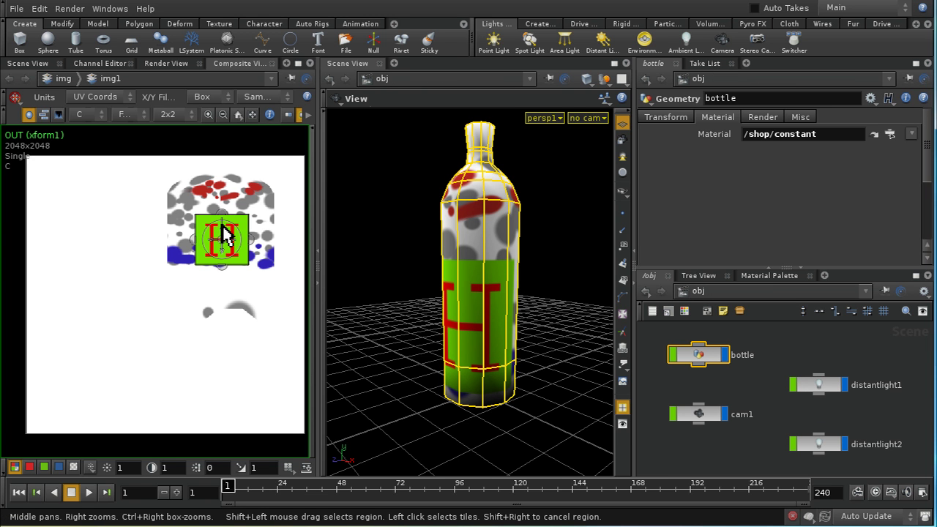
drag(223, 235, 224, 181)
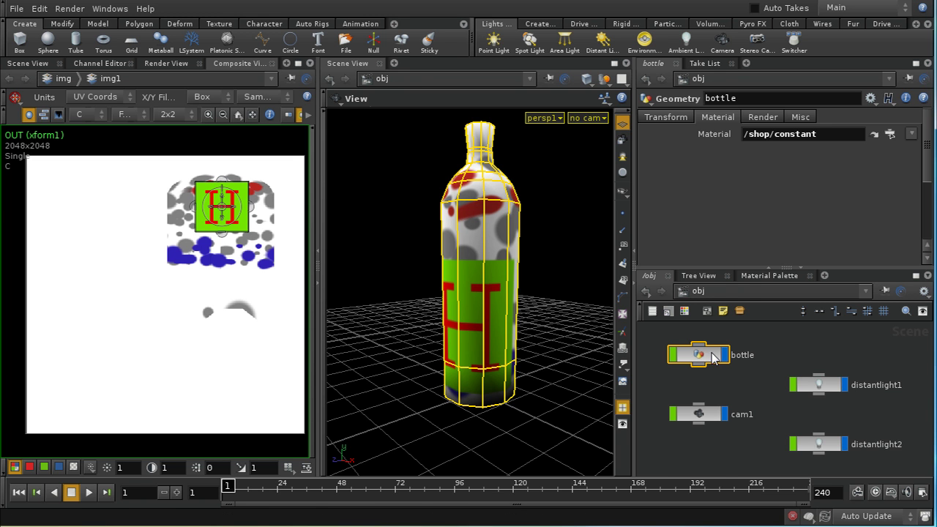
key(i)
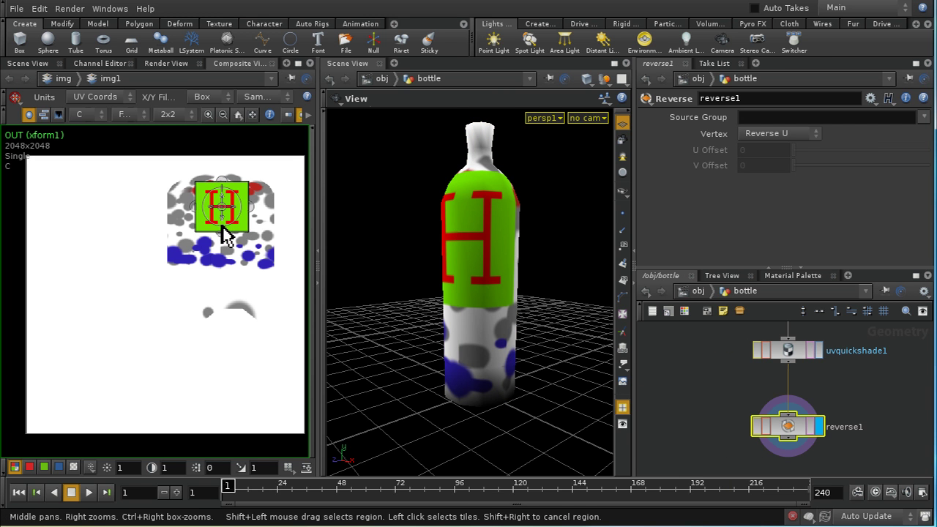
Move the label down to just above the wall island's blue spots in the composite view and refresh the bottle's network
drag(221, 235, 223, 267)
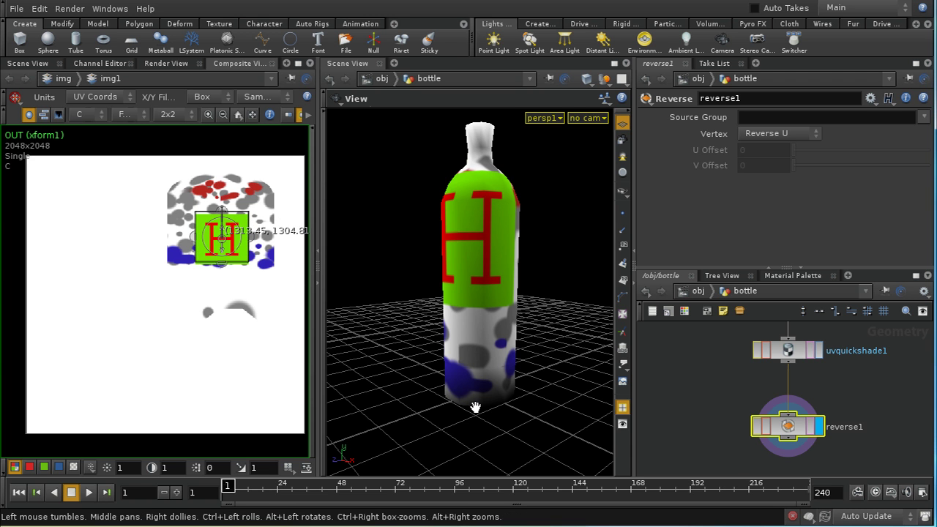
click(798, 352)
click(790, 428)
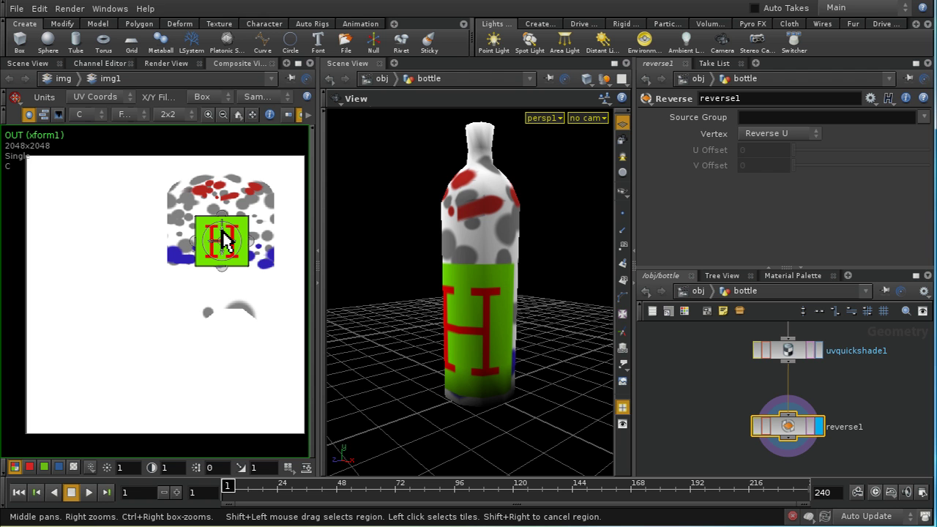
drag(224, 236, 224, 223)
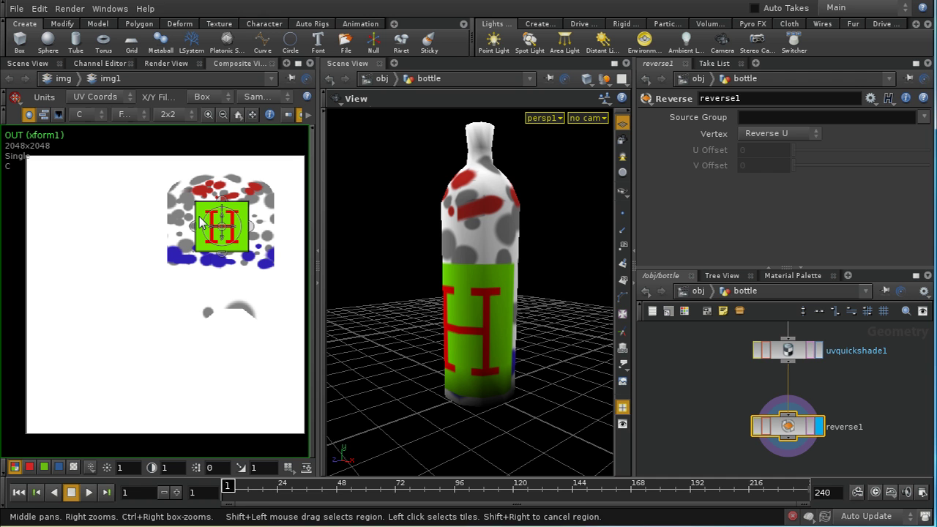
click(788, 350)
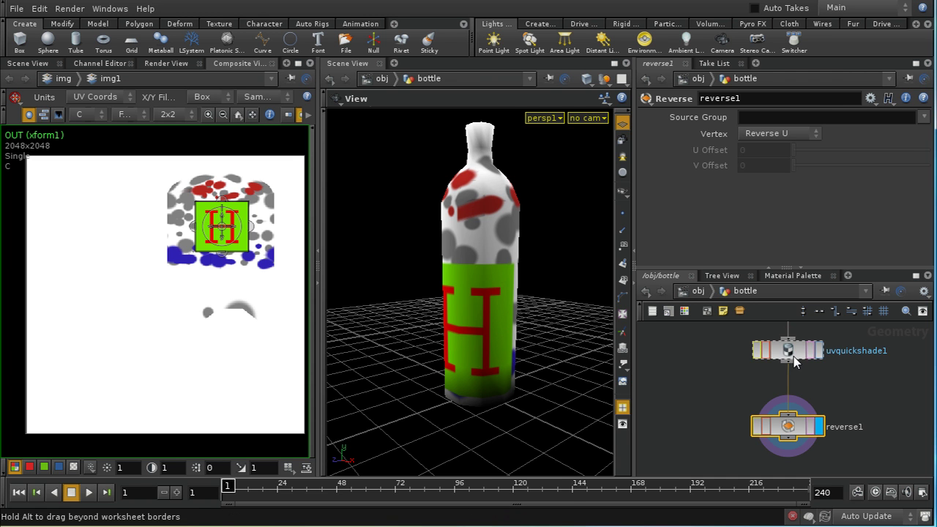
click(798, 426)
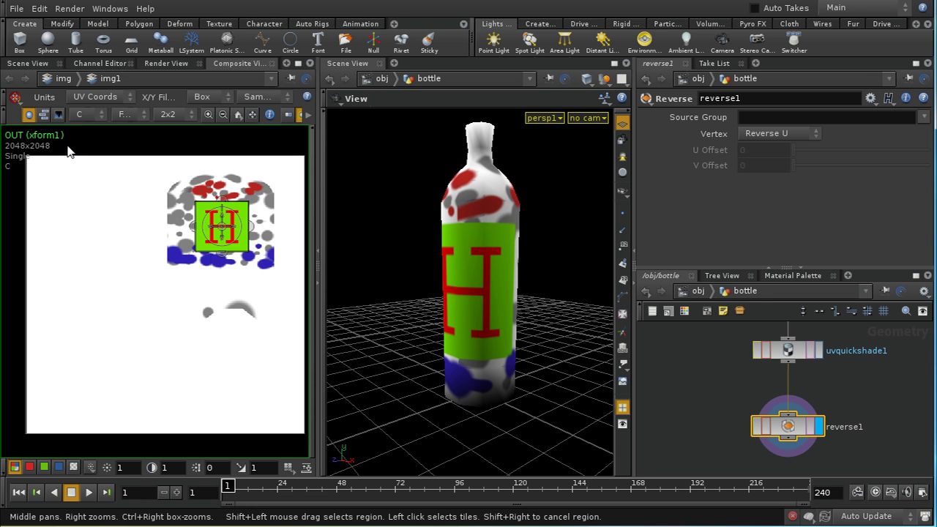
Bypass uvquickshade1 in the bottle network, close the extra scene view pane, and show the 3D scene in the remaining pane
click(757, 352)
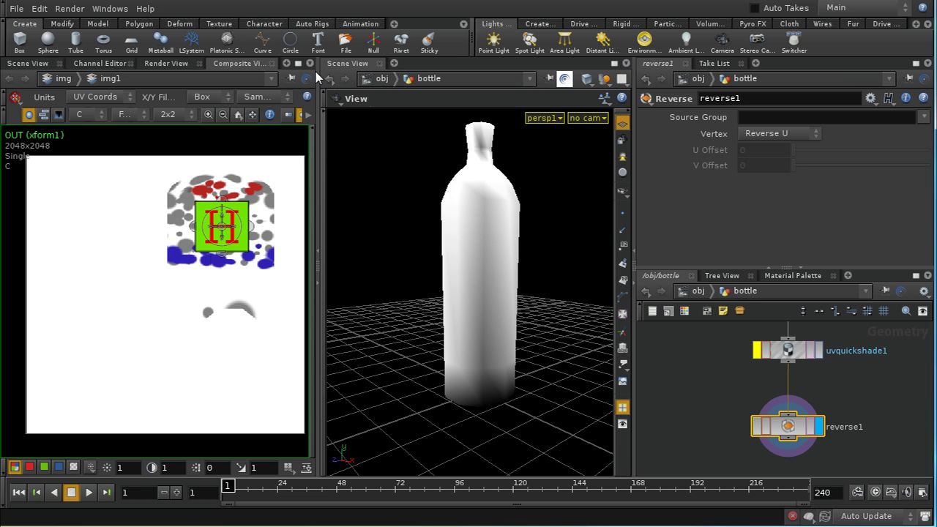
click(627, 64)
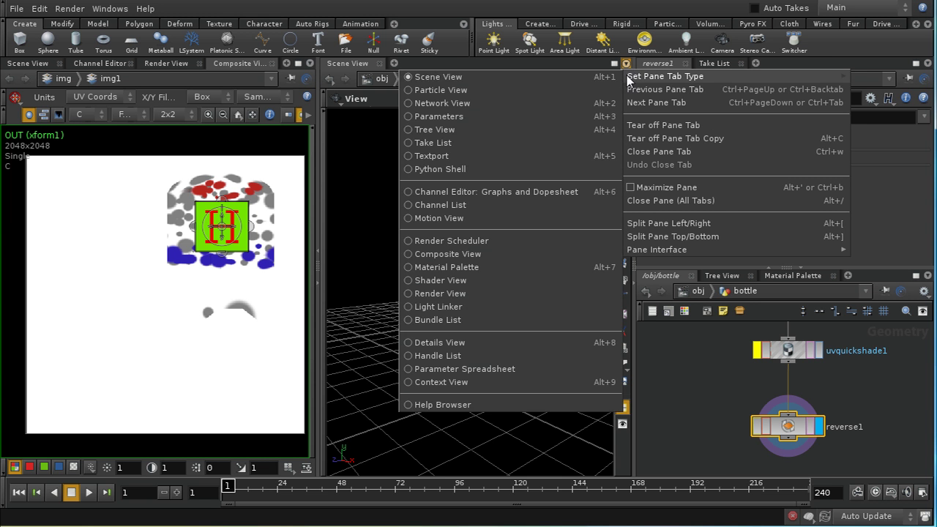
click(378, 64)
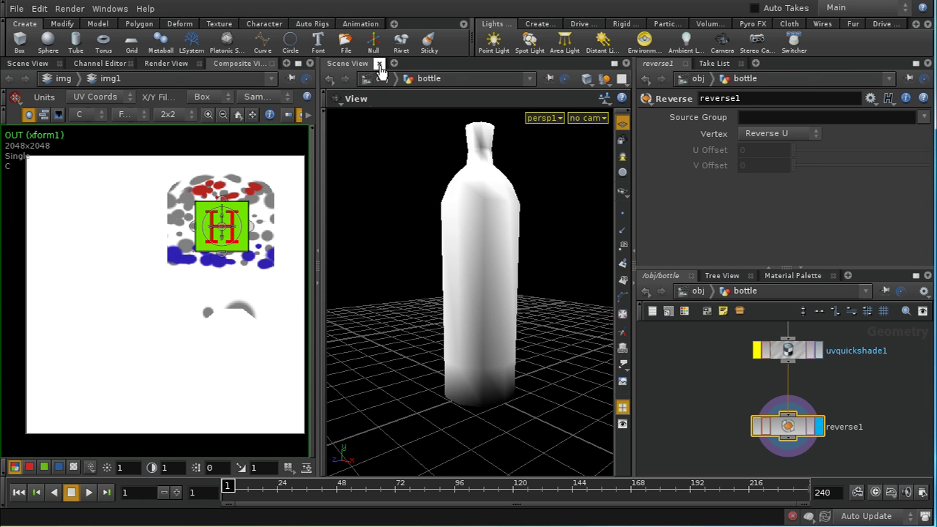
click(380, 64)
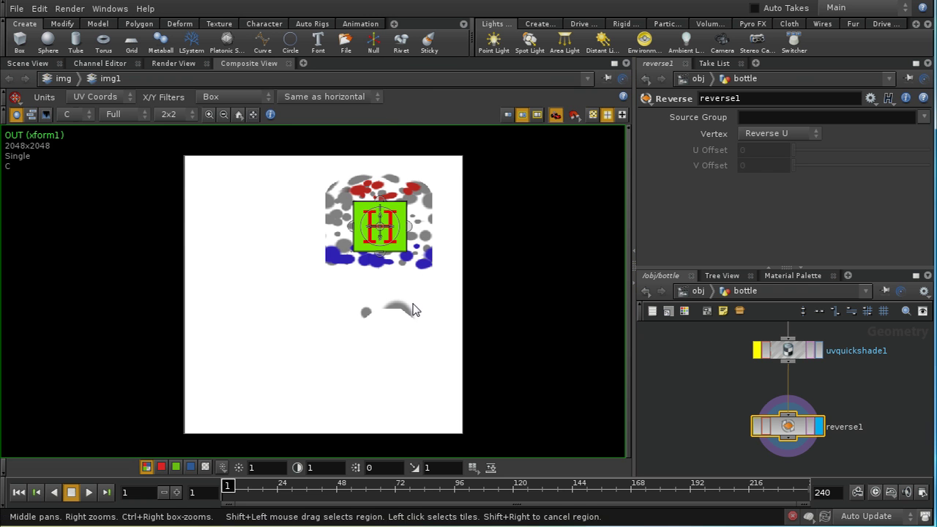
click(33, 63)
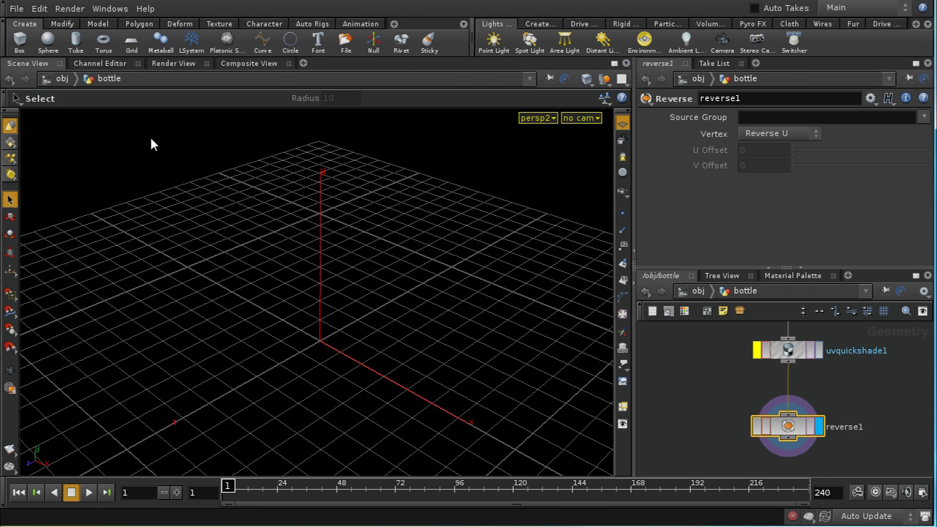
Go to the shop network and add a Constant material from the material palette's General gallery
click(699, 291)
click(745, 293)
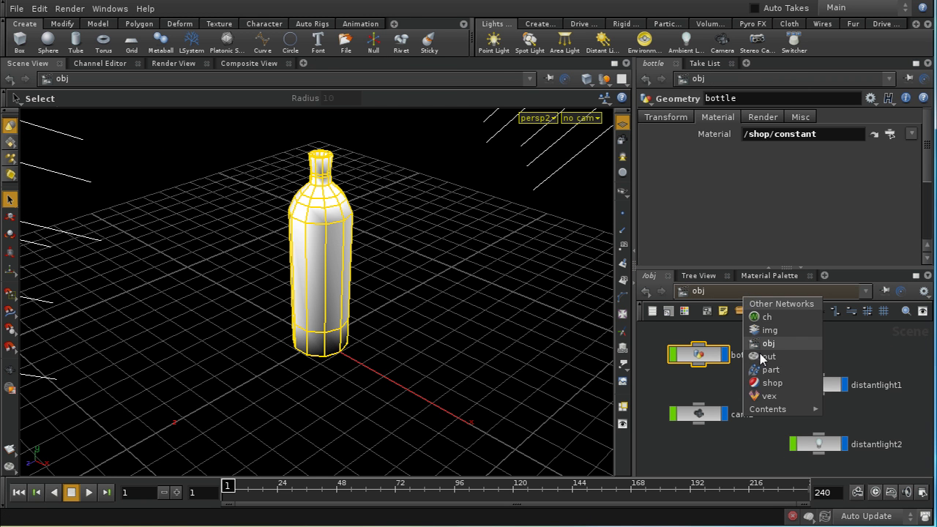
click(768, 384)
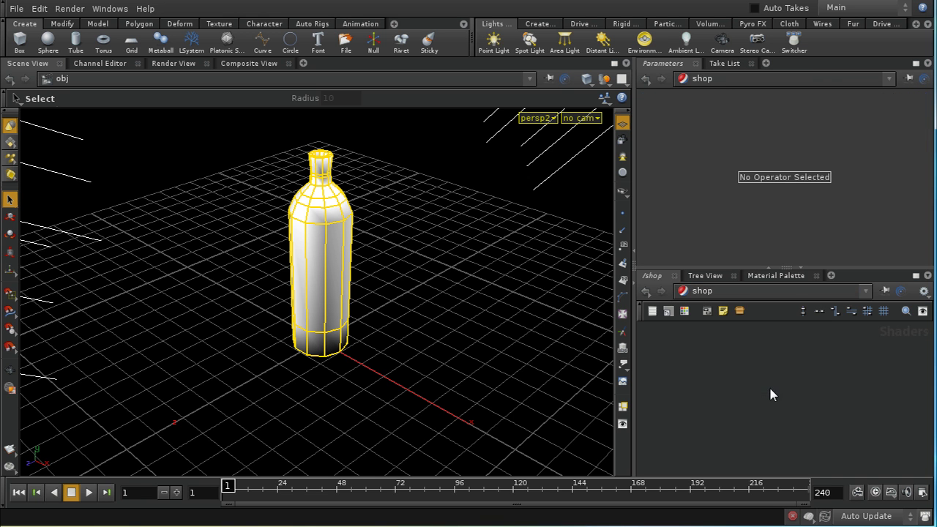
click(775, 276)
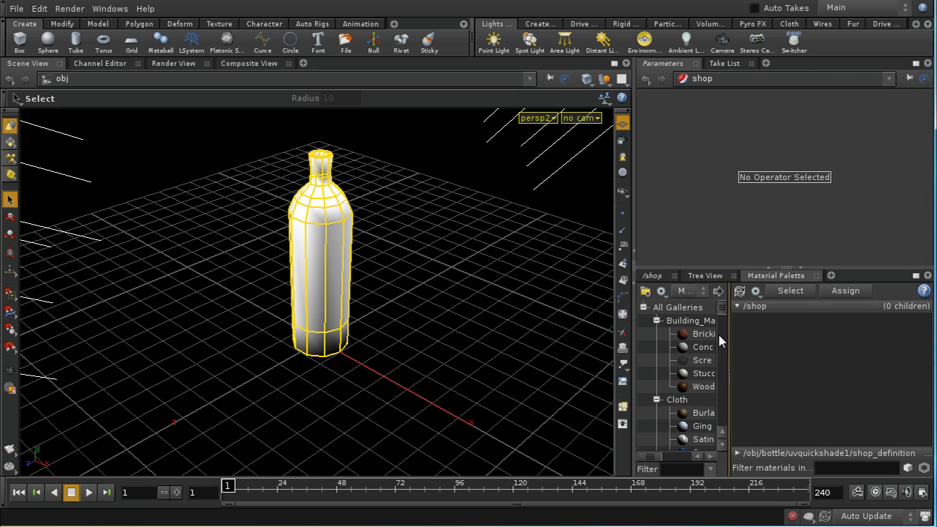
scroll(721, 326, down, 4)
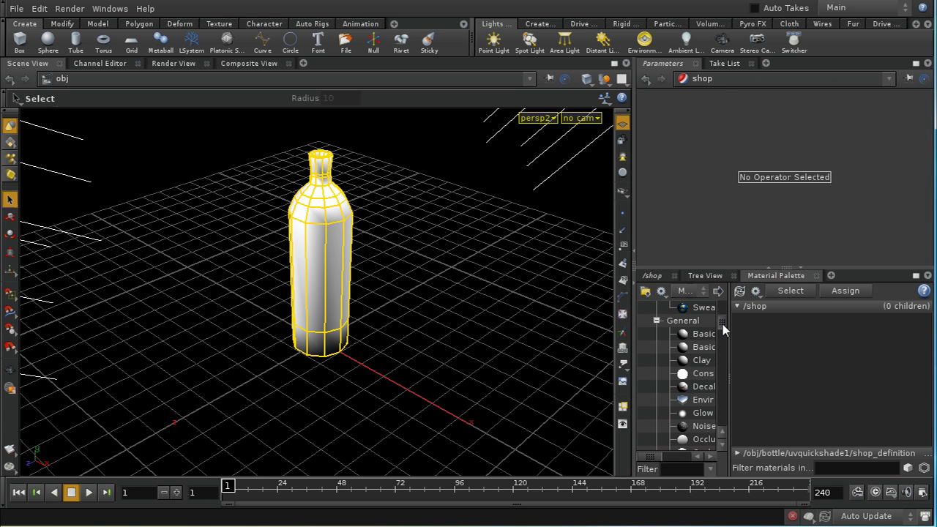
click(701, 375)
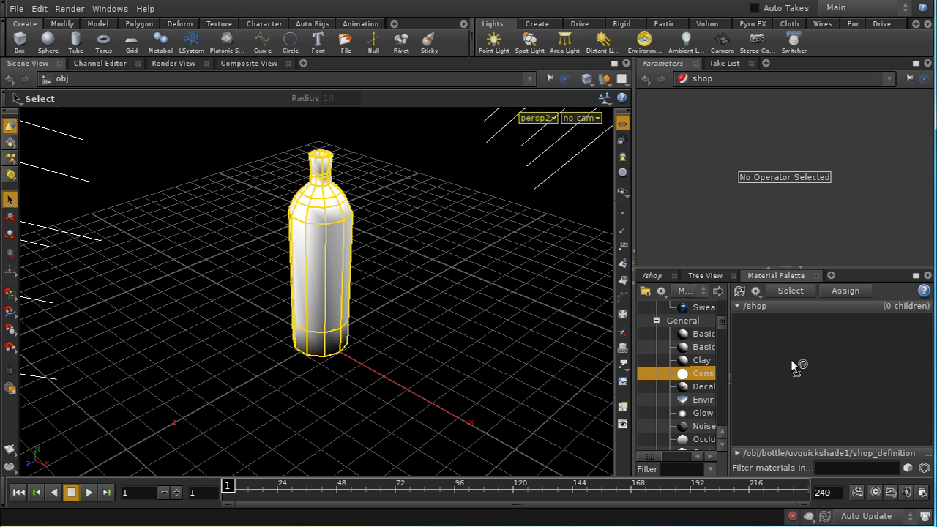
drag(793, 366, 810, 406)
click(762, 349)
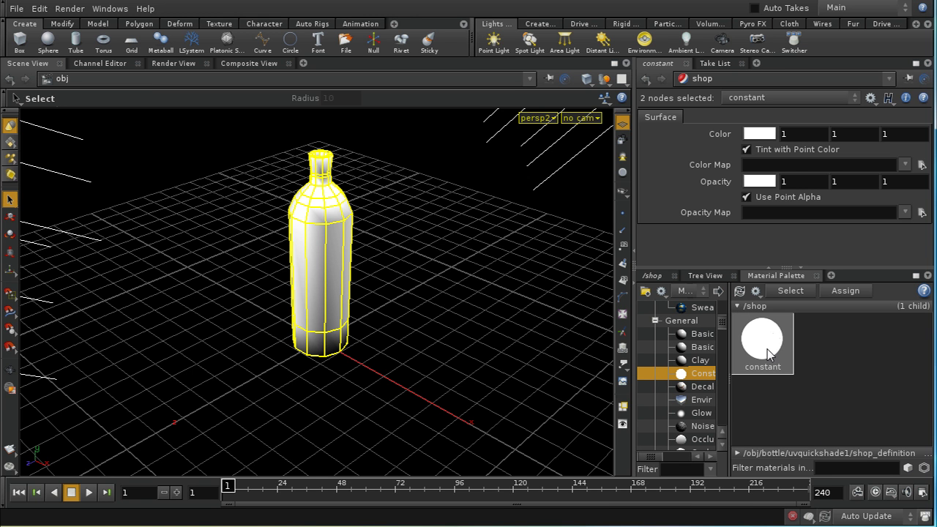
Open the constant material's constant_shader VEX network and maximize the network pane
click(651, 275)
double_click(773, 411)
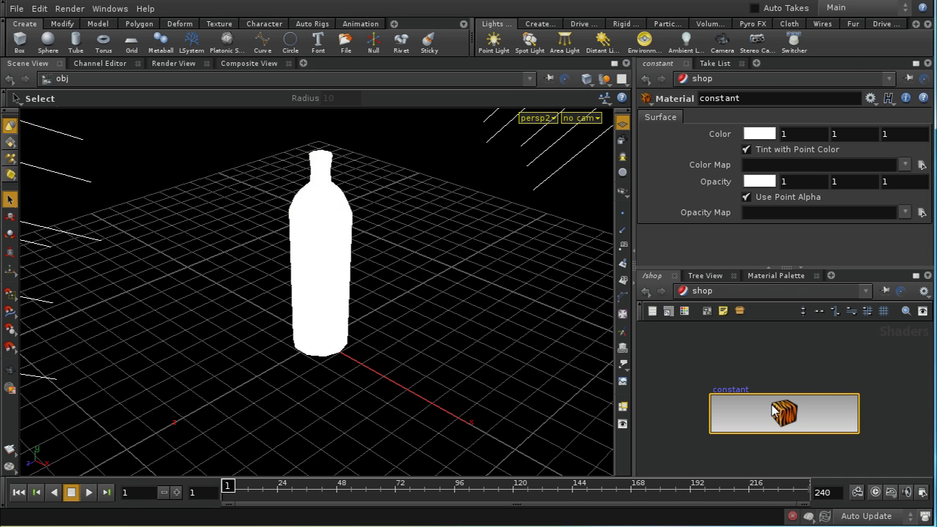
double_click(741, 402)
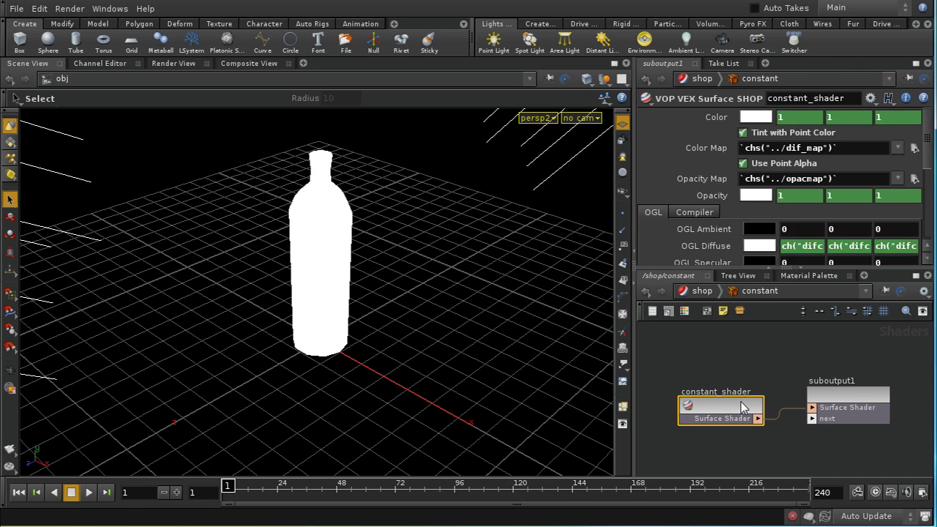
click(915, 276)
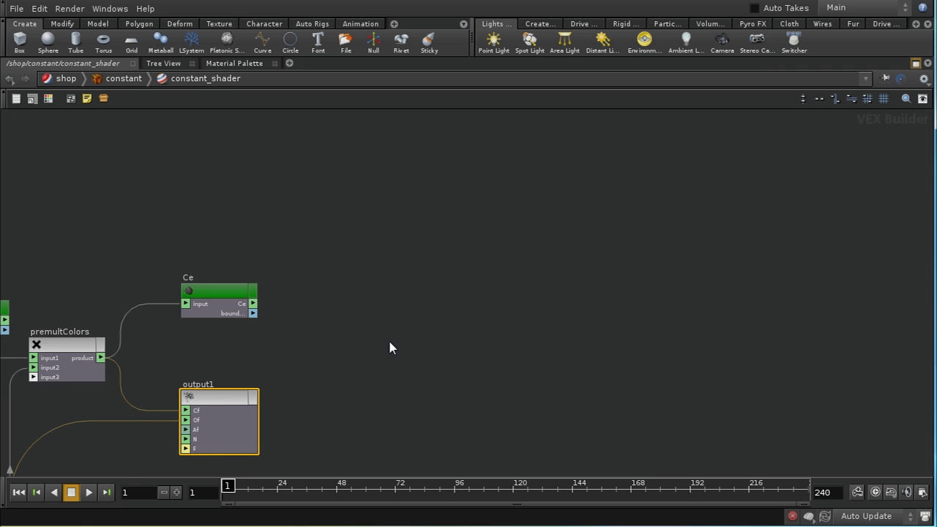
Select the uvcoords1, map and texture1 nodes together and move them away from the rest of the shader network
middle_drag(288, 413, 644, 238)
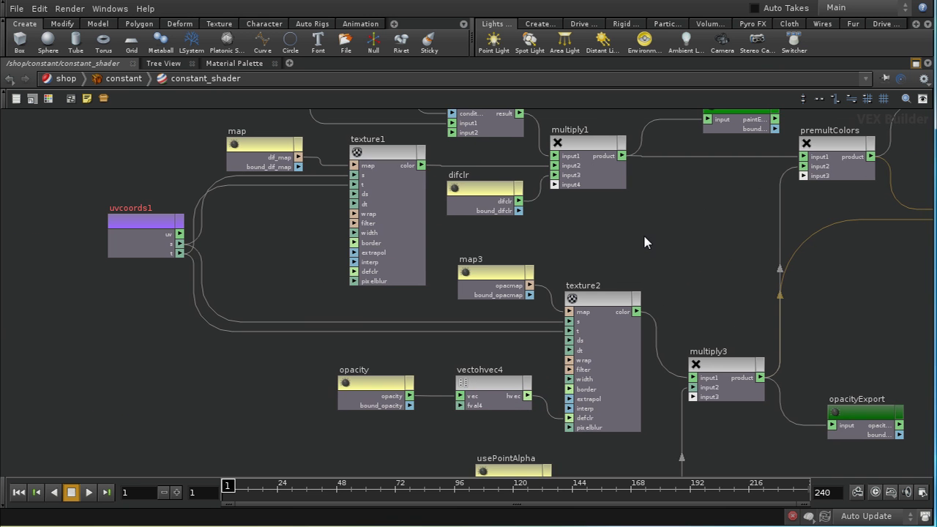
middle_drag(331, 285, 346, 324)
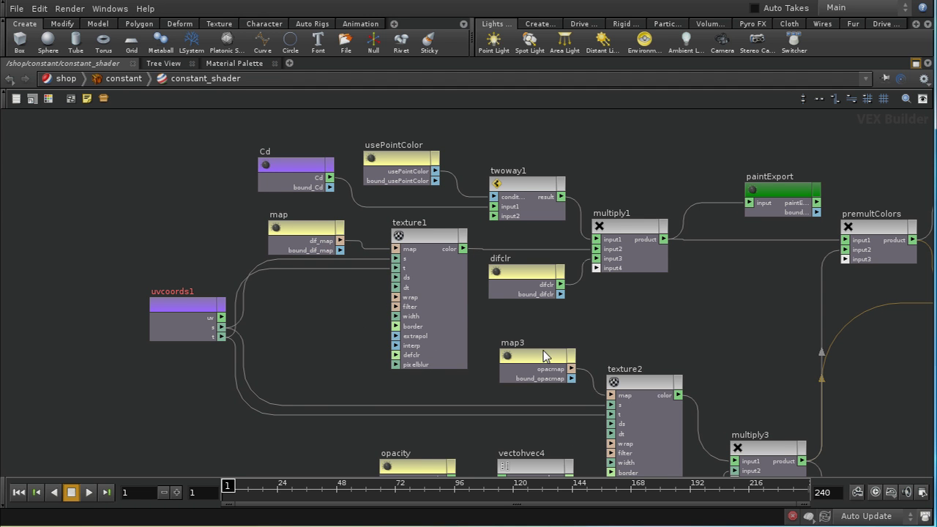
middle_drag(410, 374, 431, 395)
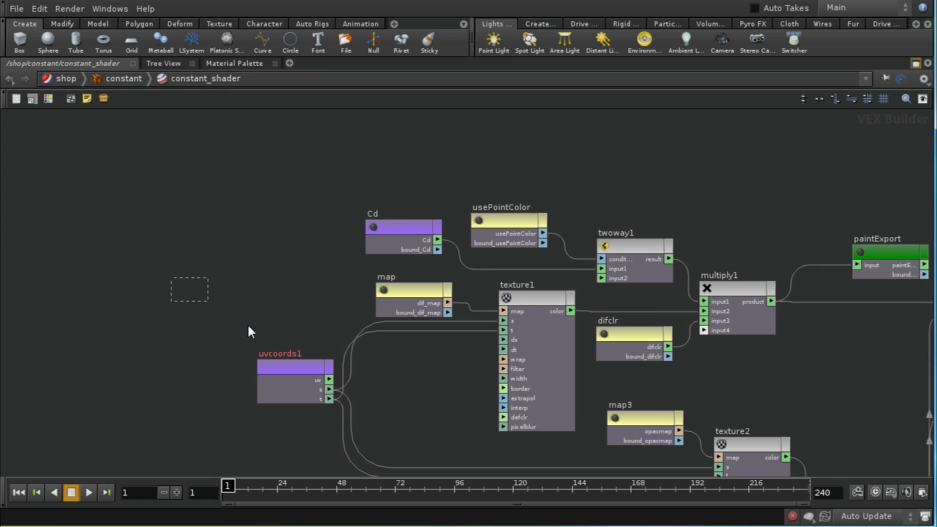
drag(248, 332, 533, 453)
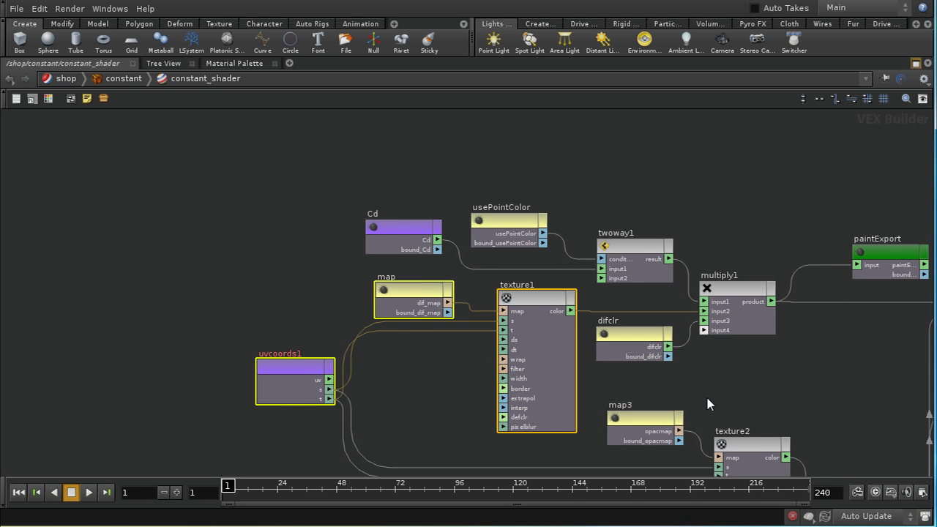
middle_drag(707, 402, 798, 401)
drag(634, 307, 268, 298)
middle_drag(493, 400, 755, 368)
middle_click(546, 274)
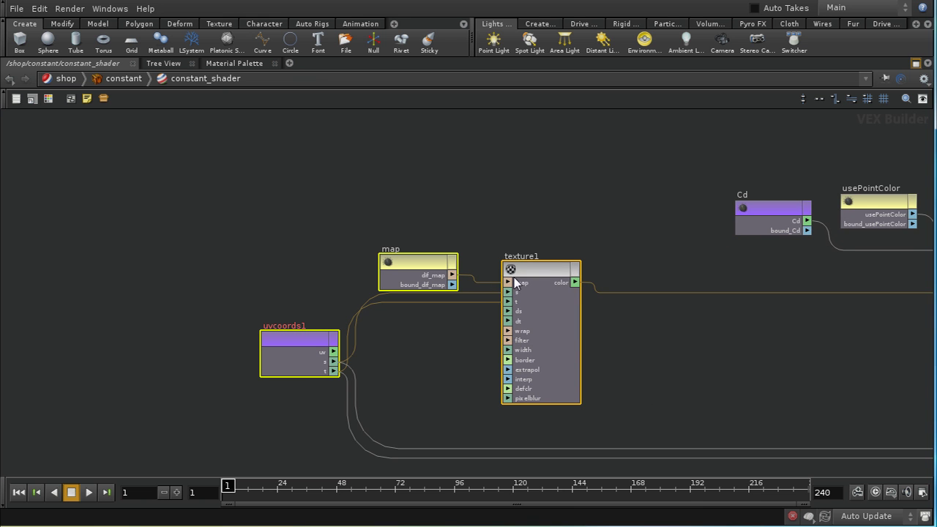
middle_drag(527, 204, 542, 243)
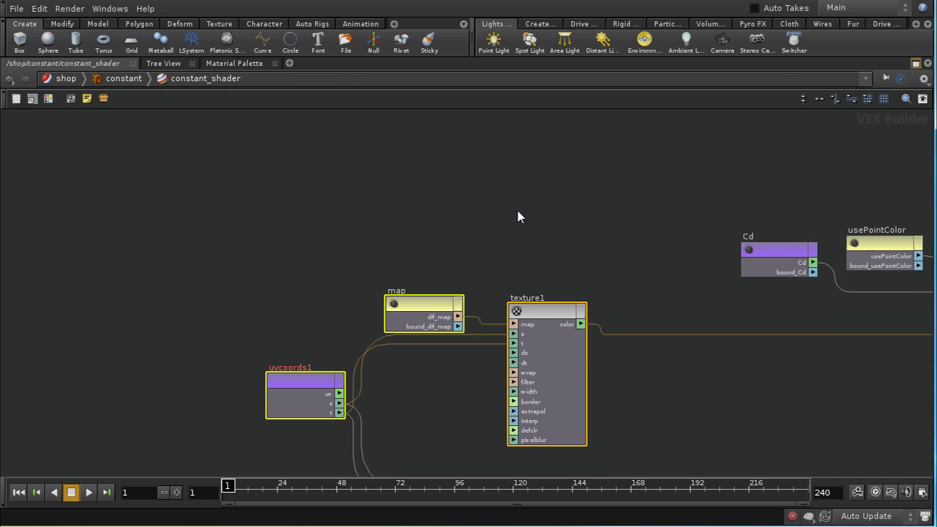
Add a second diffuse Texture node above texture1 in the shader network
click(500, 187)
middle_drag(559, 203, 549, 284)
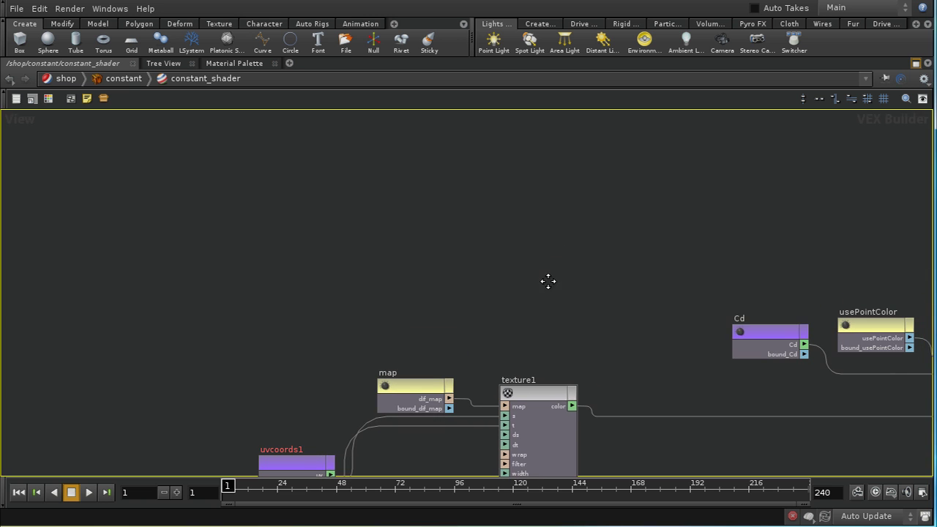
key(Tab)
text(texture)
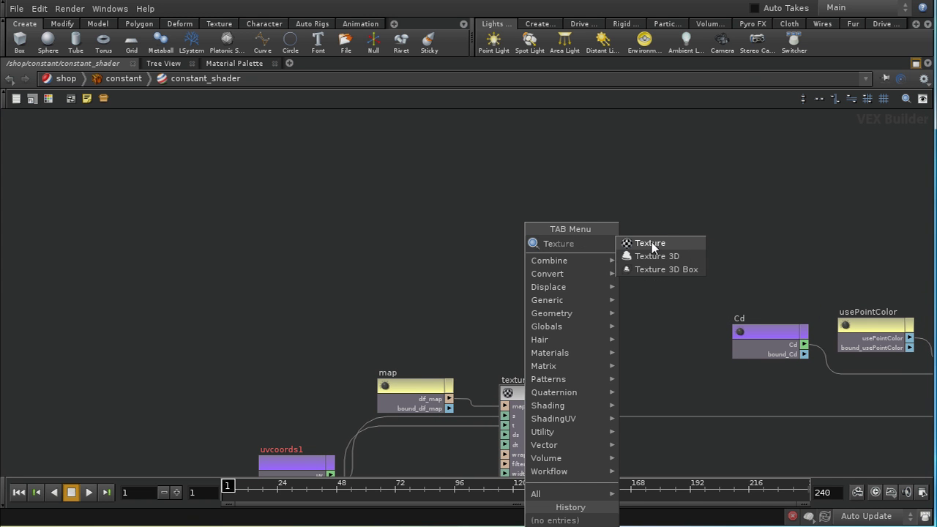
click(651, 243)
click(554, 236)
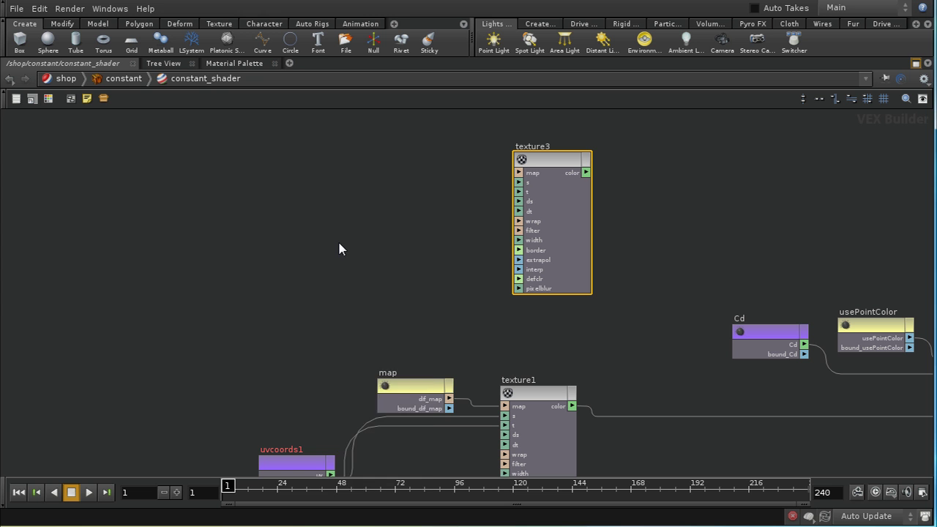
Add a UV Transform node before texture3 and wire uvcoords1's uv output into its uvw input
key(Tab)
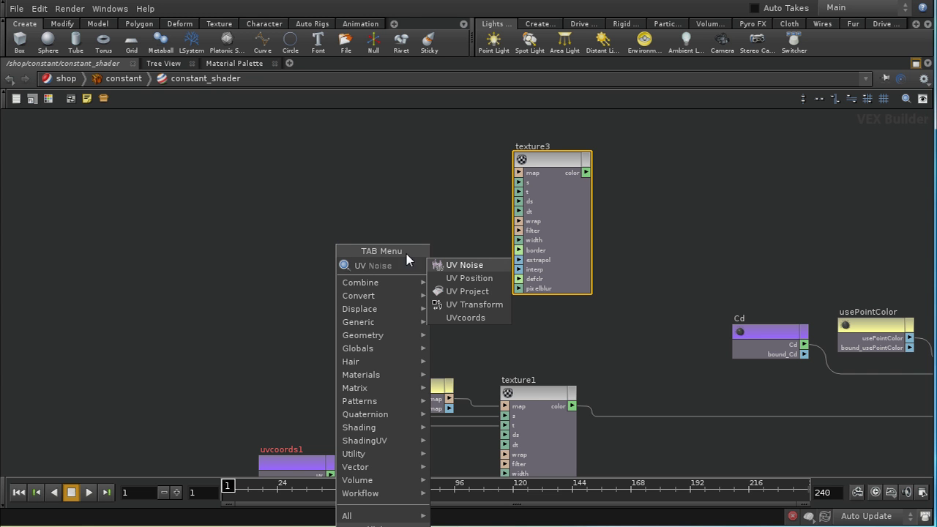
click(472, 305)
click(337, 243)
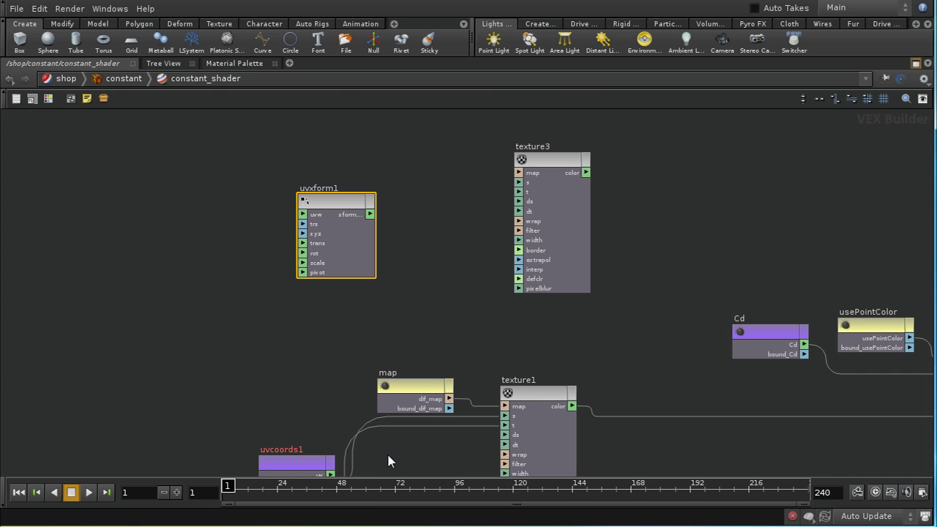
middle_drag(413, 439, 433, 407)
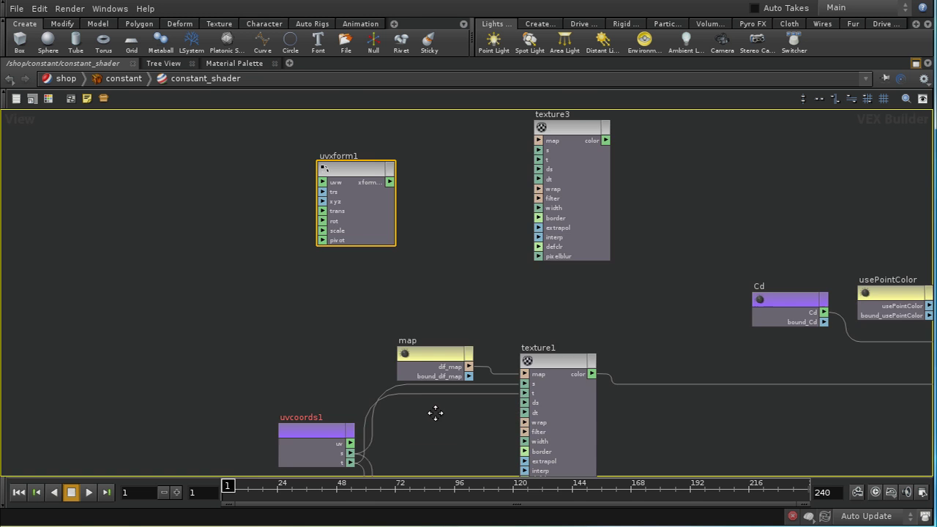
drag(354, 445, 322, 183)
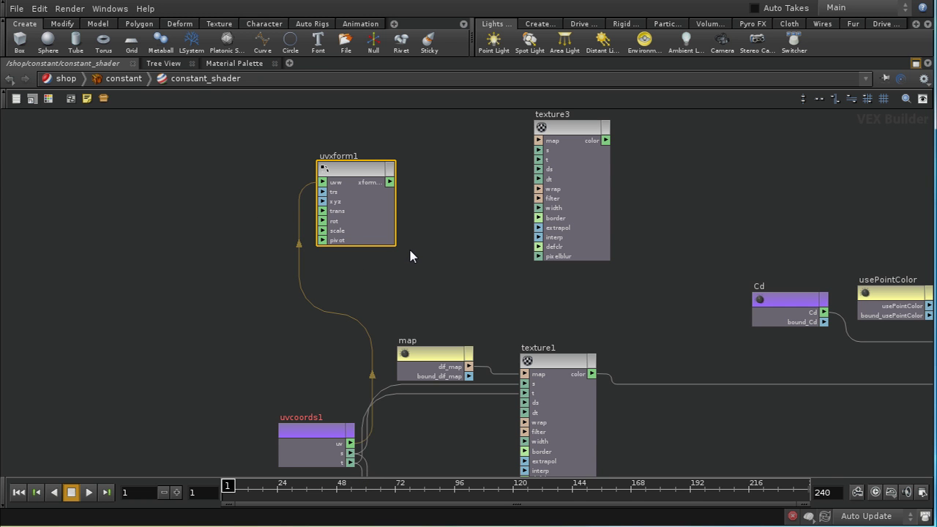
Create parameter nodes for the trans and scale inputs of uvxform1
middle_drag(409, 246, 527, 279)
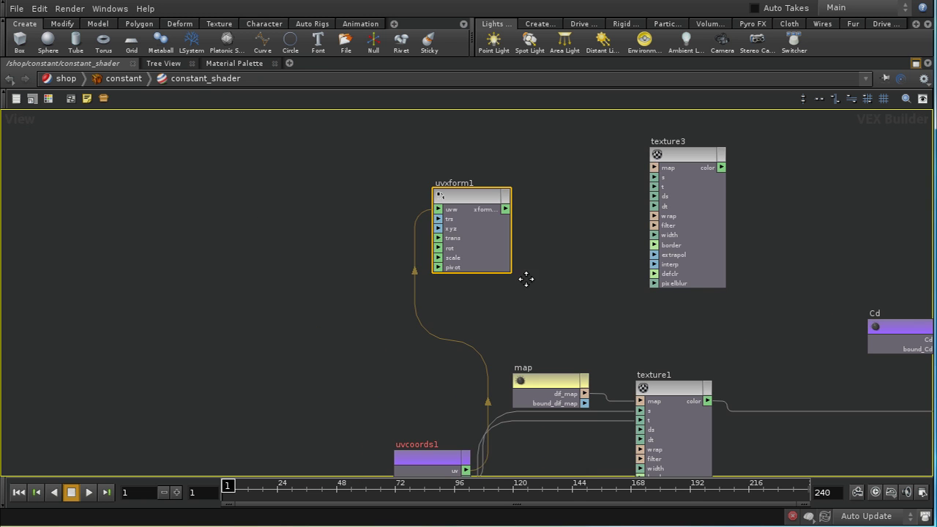
middle_click(438, 249)
click(444, 246)
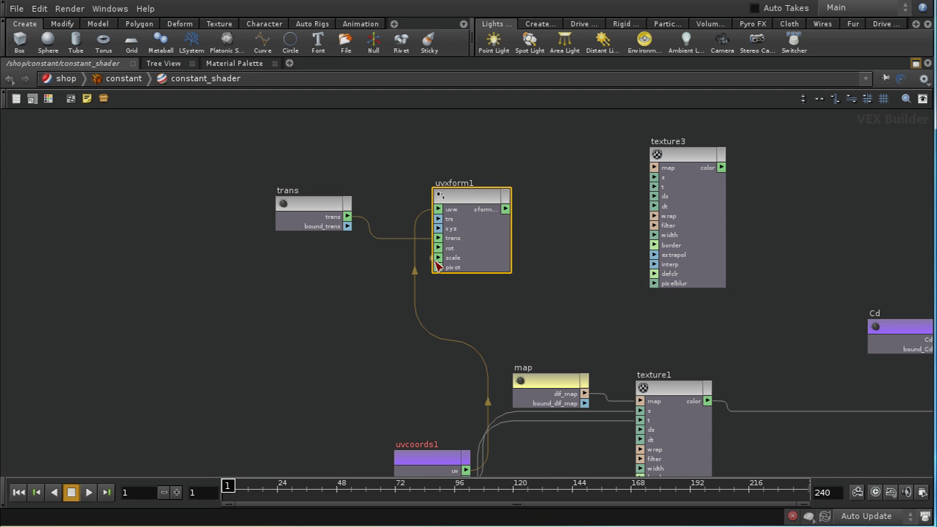
middle_click(437, 259)
click(449, 266)
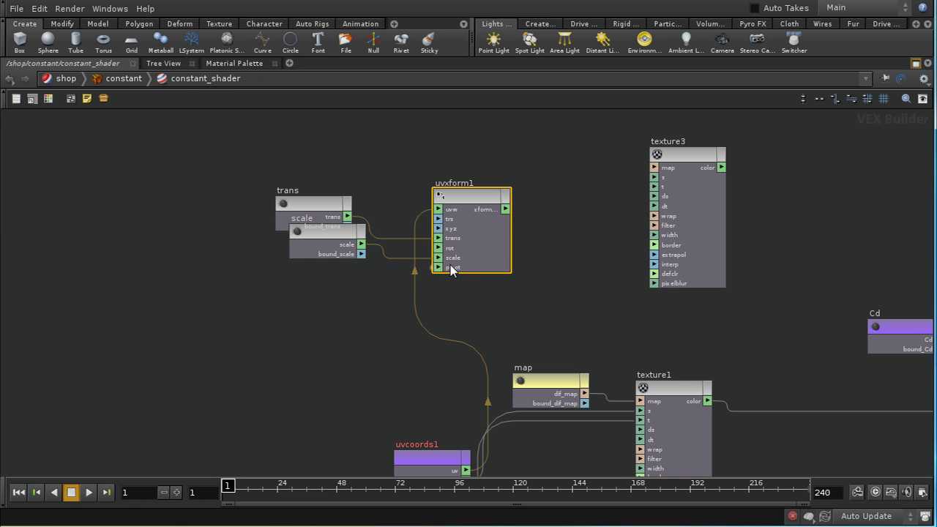
Move the trans and scale parameter nodes apart so they sit separately beside uvxform1
drag(293, 203, 280, 147)
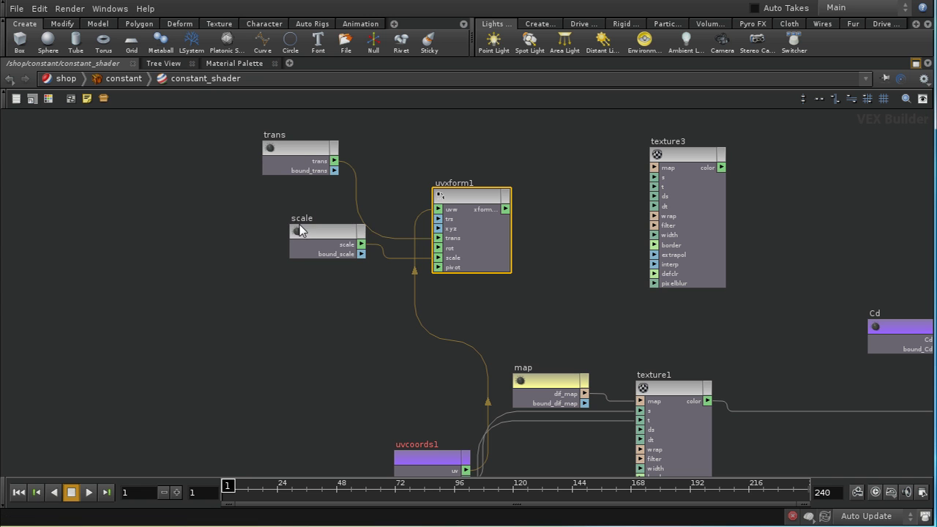
drag(306, 220, 282, 213)
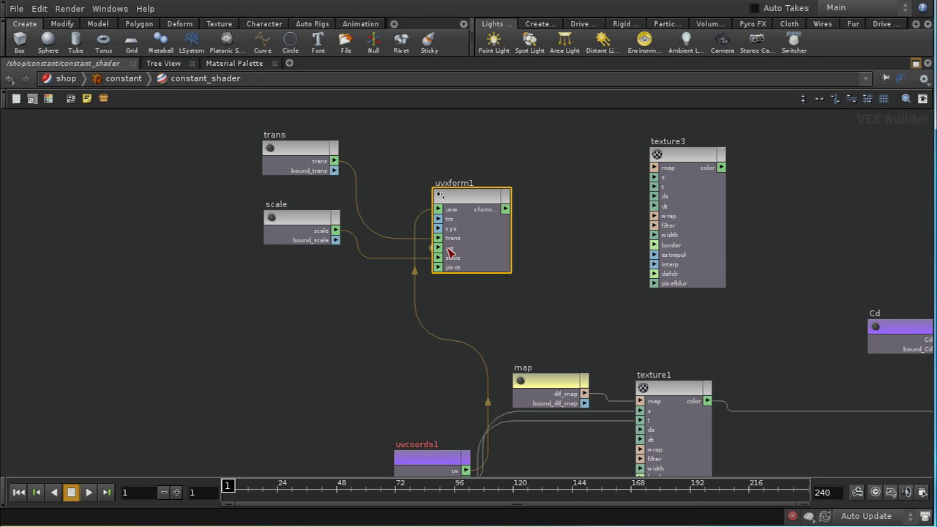
Add a Vector To Float node between uvxform1 and texture3, fed by uvxform1's transformed output
middle_drag(590, 256, 571, 299)
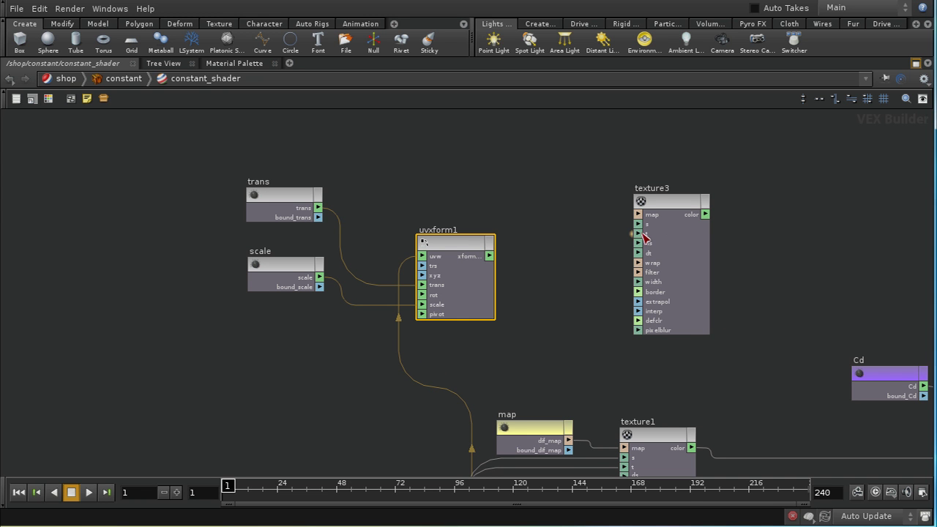
right_click(490, 261)
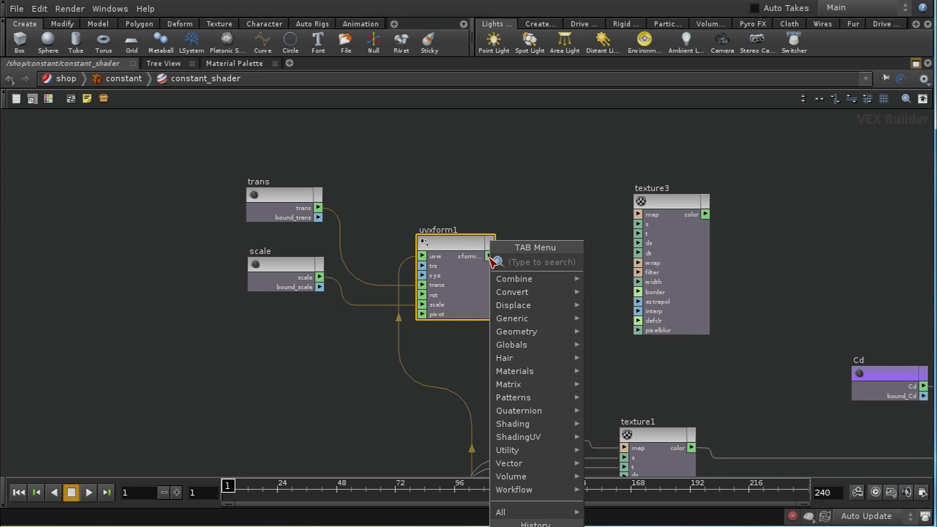
text(ve)
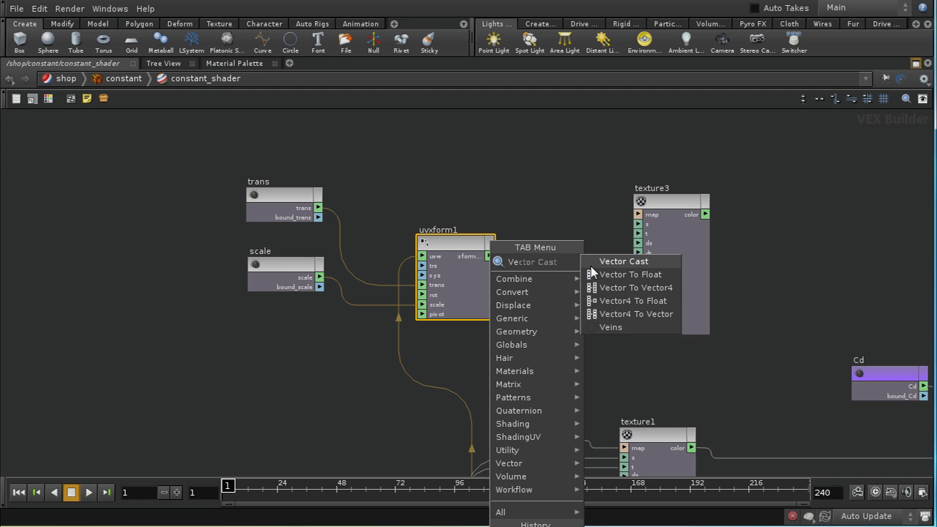
click(607, 275)
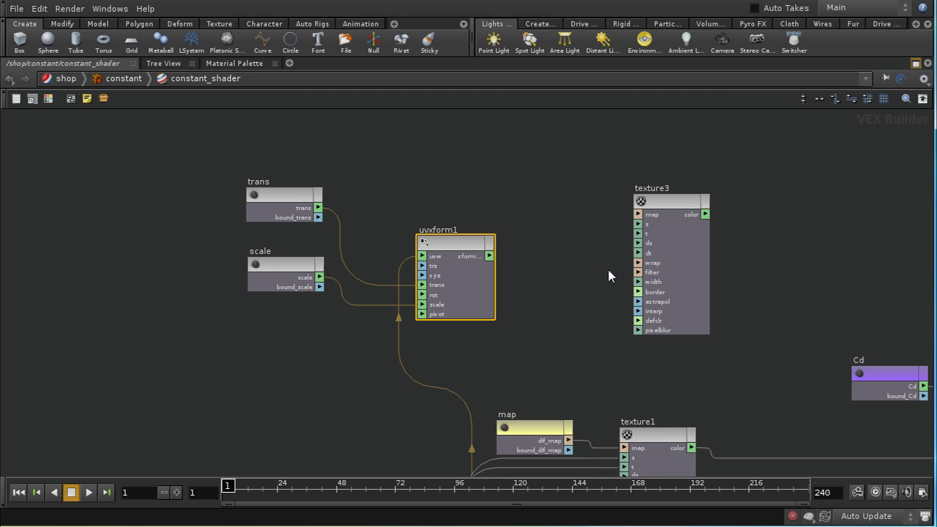
click(565, 252)
Wire the Vector To Float node's fval1 output into texture3's s input and fval2 into its t input
drag(598, 252, 642, 220)
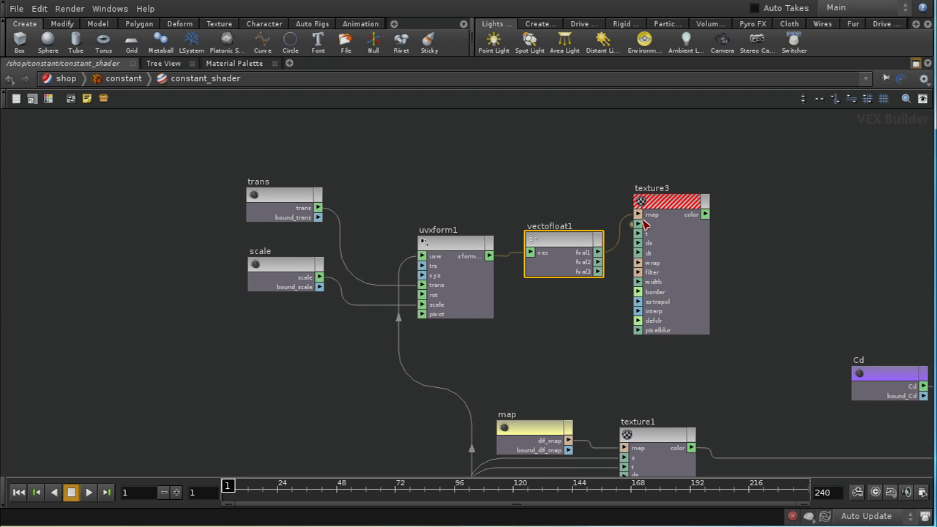
key(ctrl+z)
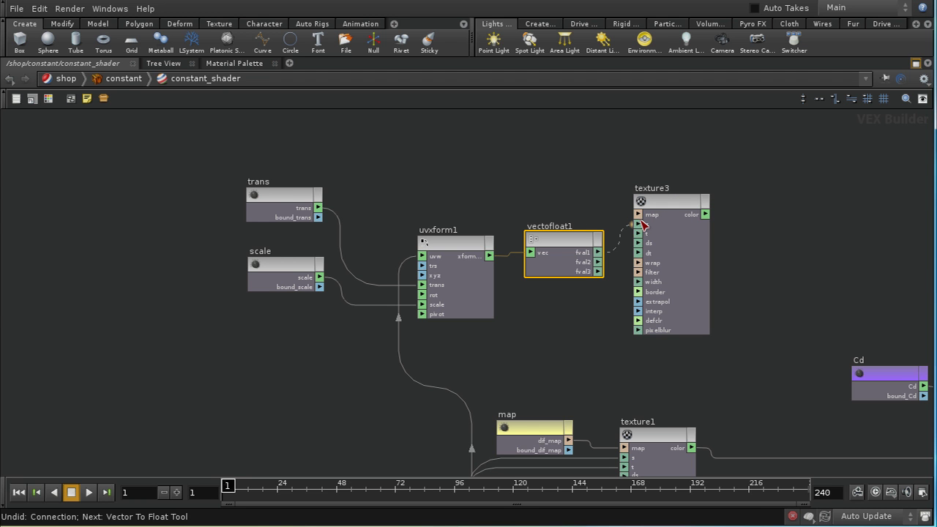
click(639, 224)
click(602, 263)
click(639, 233)
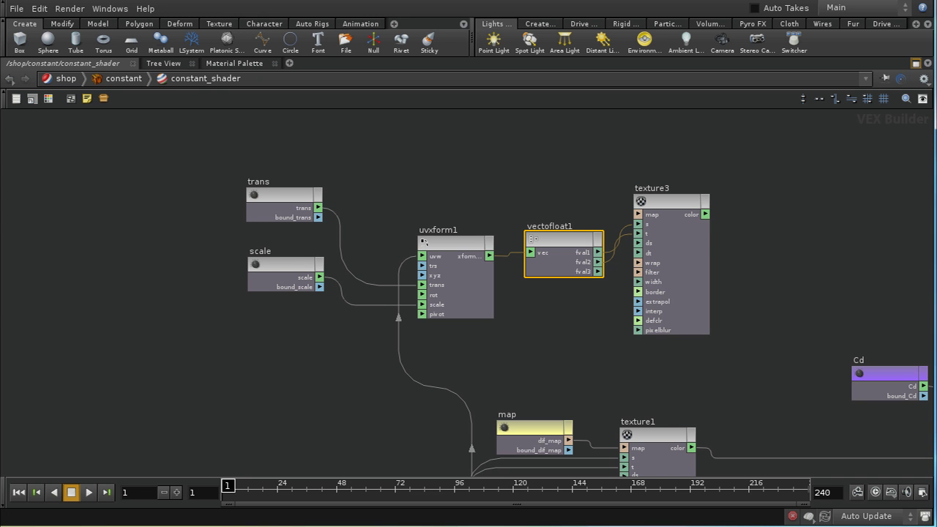
Create a parameter node for texture3's map input
right_click(637, 224)
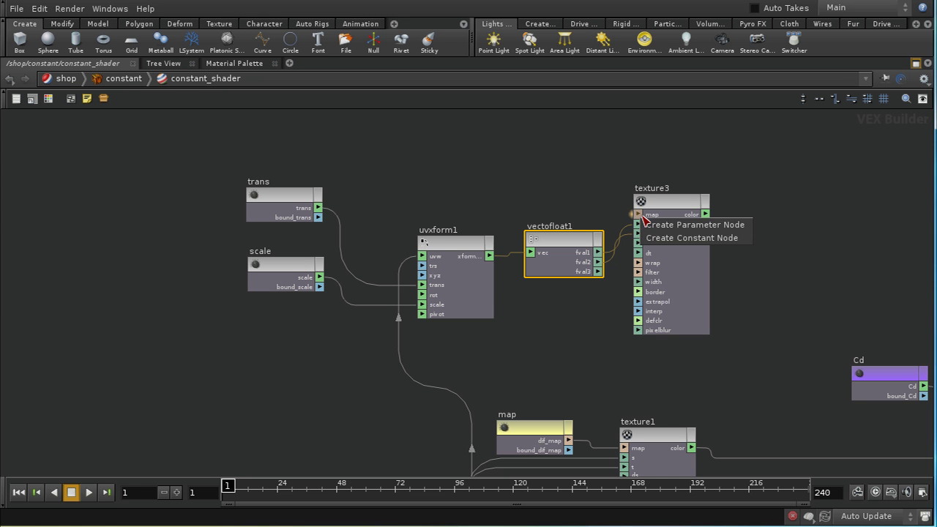
key(Escape)
middle_click(637, 215)
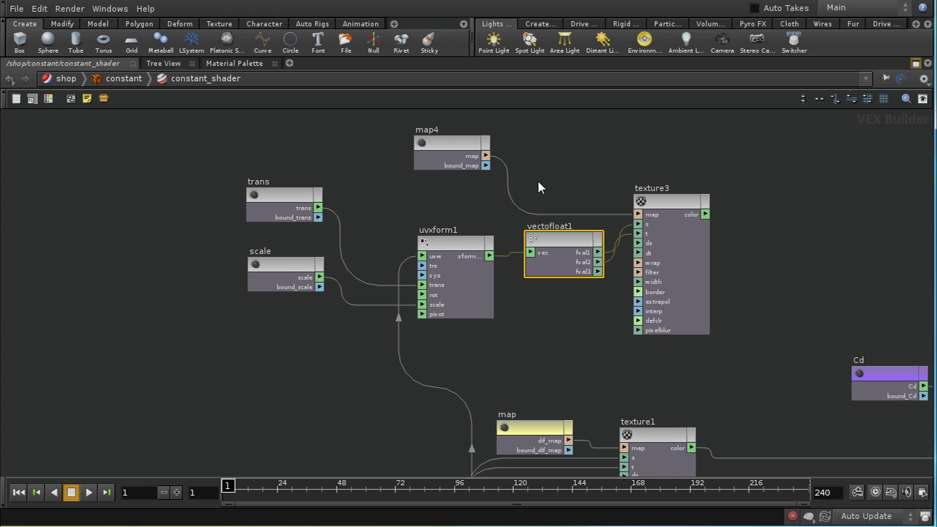
Set texture3's signature to RGBA Values and its wrap mode to Decal
middle_drag(748, 345, 642, 376)
click(575, 235)
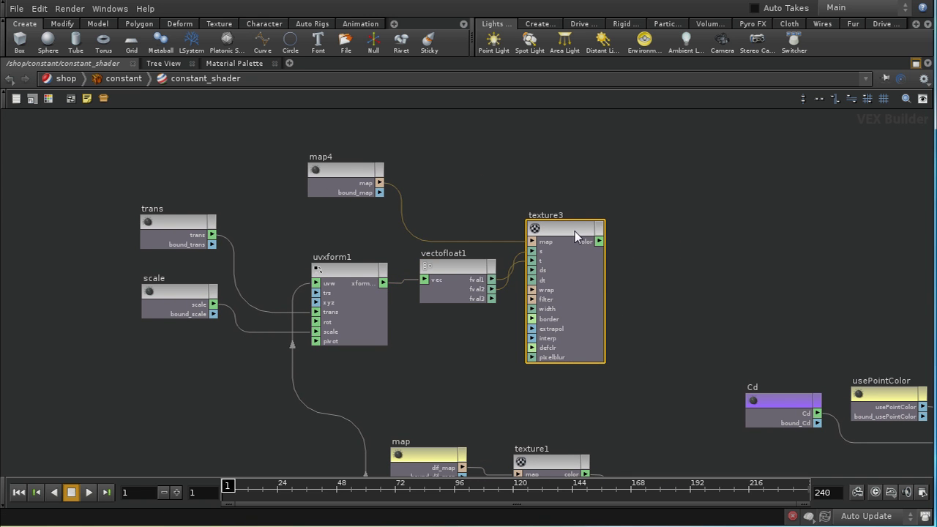
key(p)
click(445, 137)
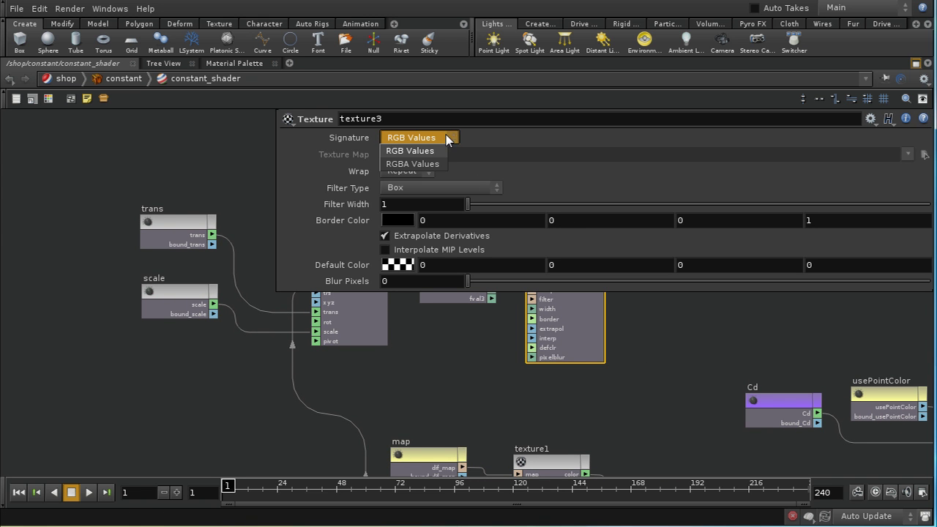
click(433, 163)
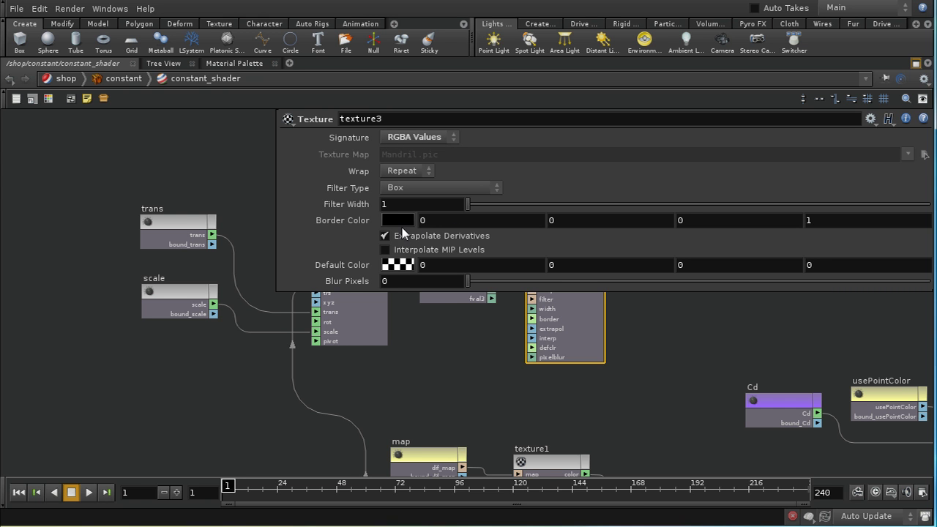
click(404, 170)
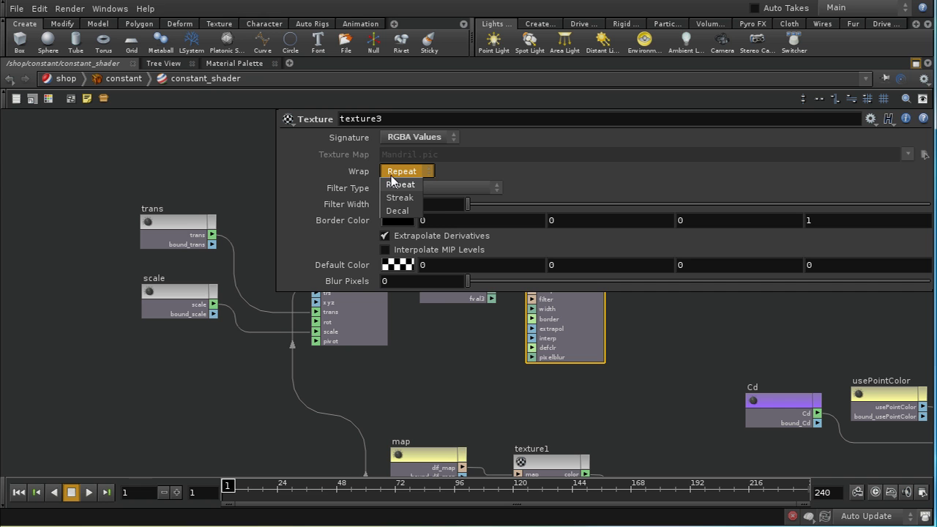
click(396, 211)
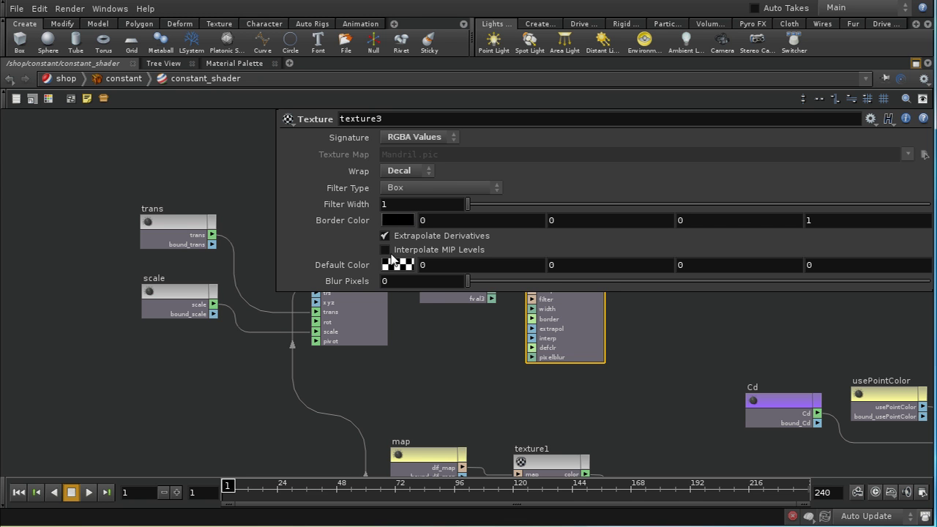
Set the alpha of texture3's border color to 0 and close its parameters
click(393, 221)
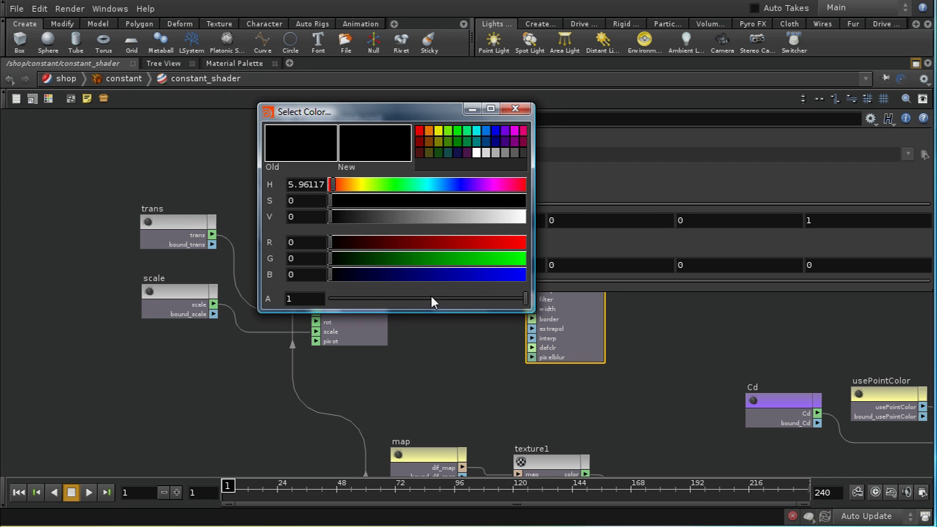
drag(525, 300, 324, 299)
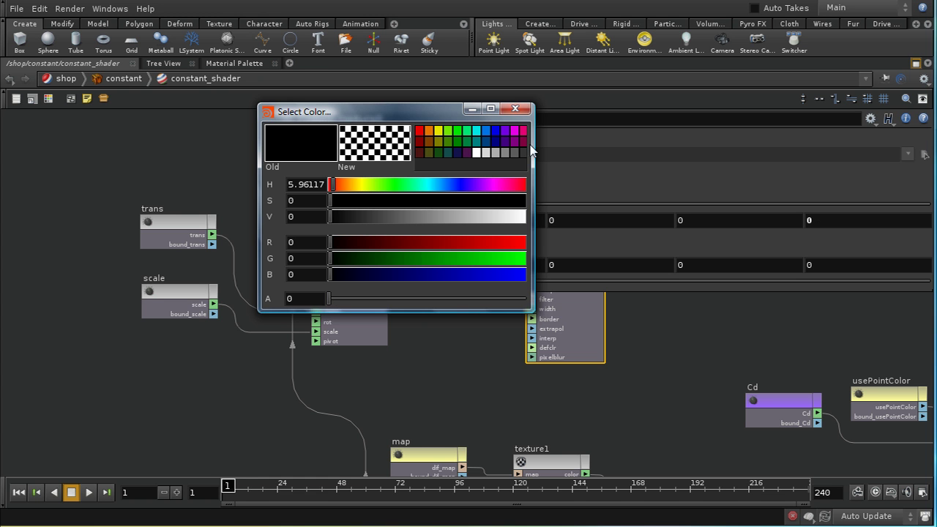
click(514, 110)
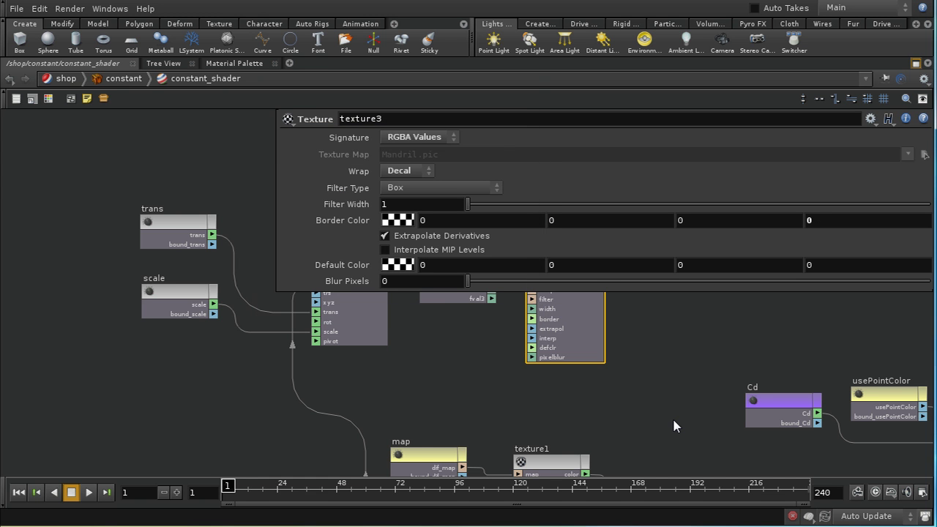
middle_drag(673, 421, 455, 510)
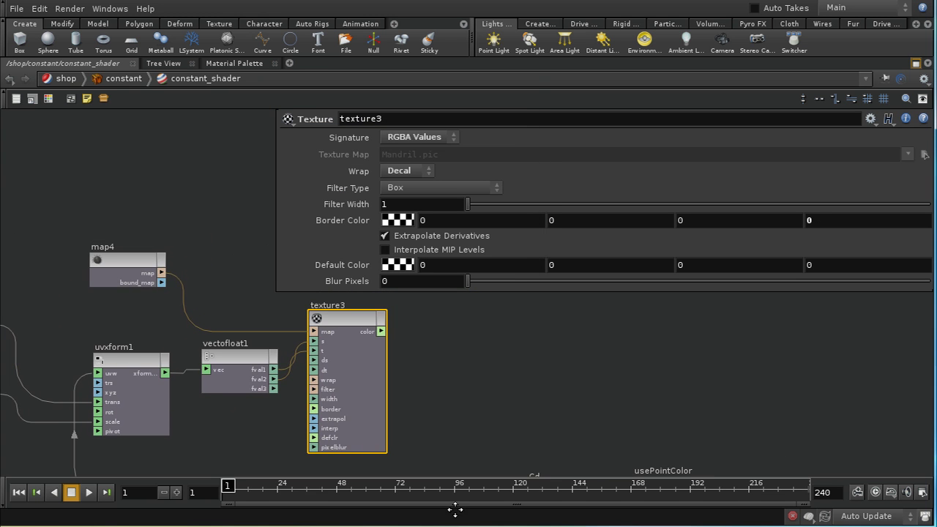
key(p)
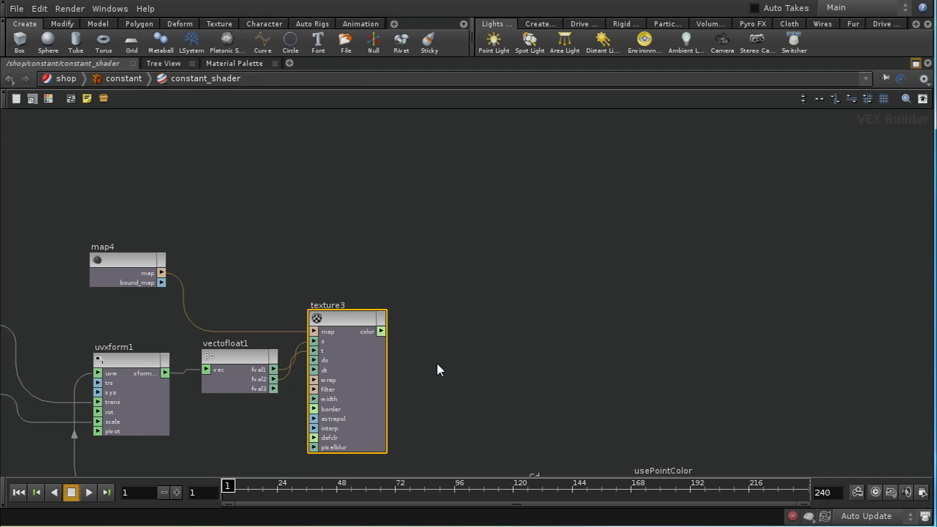
Add a Composite node after texture3 in the shader network
middle_drag(436, 364, 478, 252)
key(Tab)
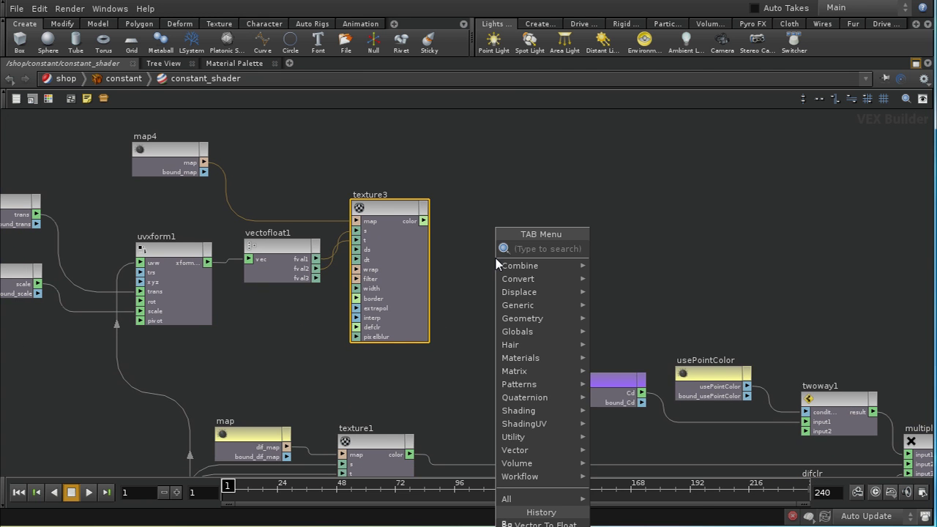
text(co)
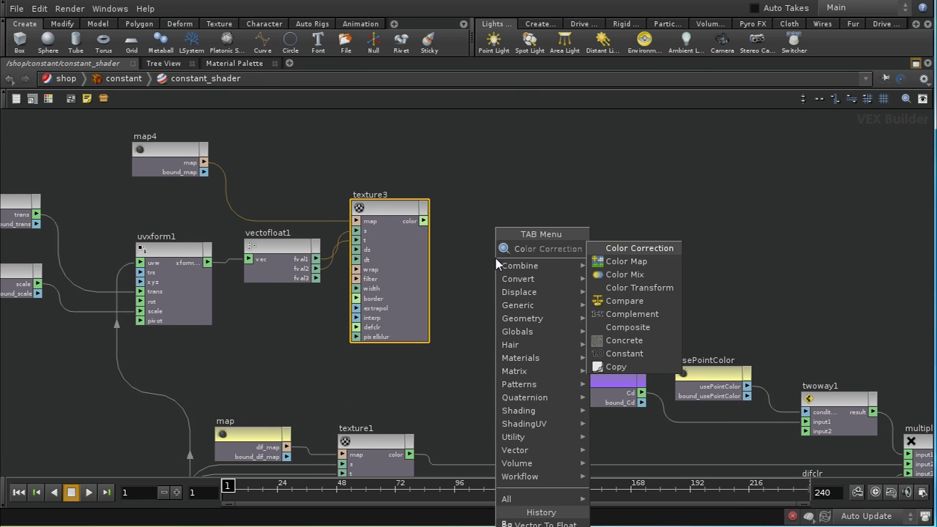
click(622, 327)
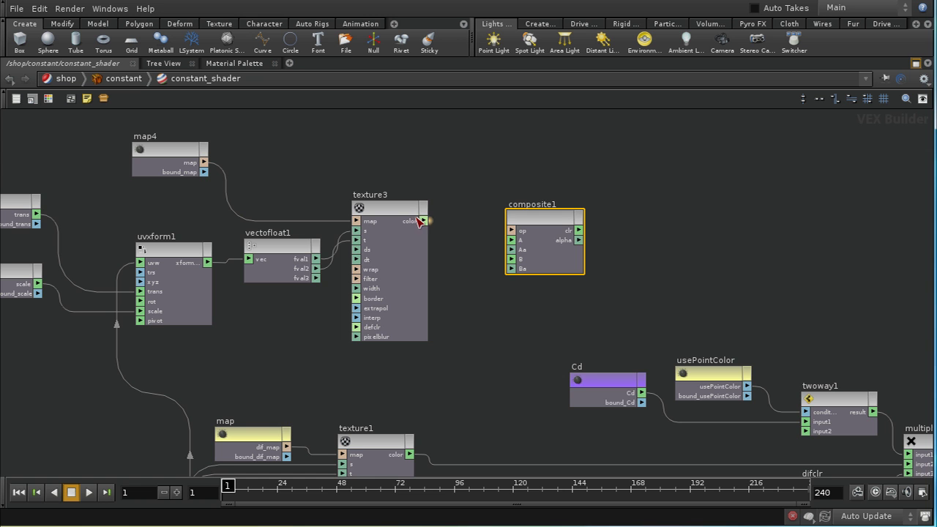
Wire composite1's clr output into multiply1's input2 and texture1's color output into composite1's B input
middle_drag(456, 425, 460, 393)
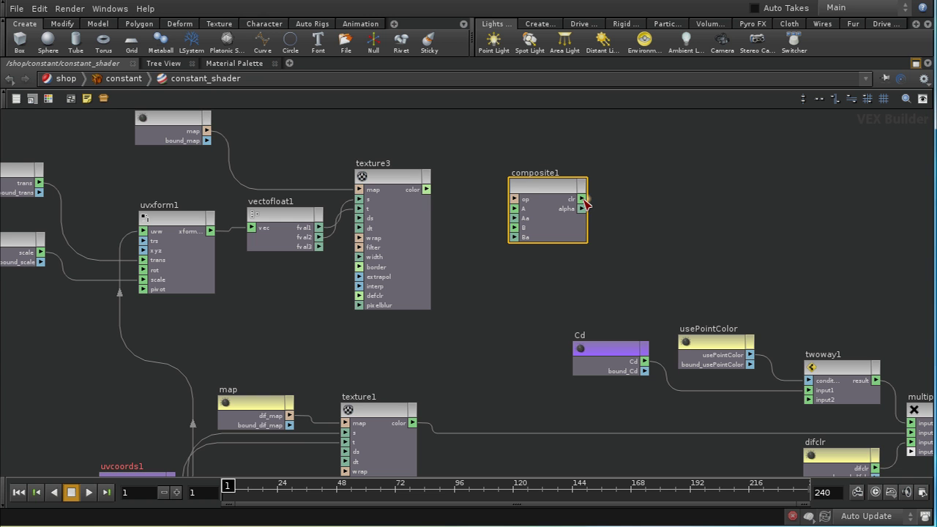
click(905, 434)
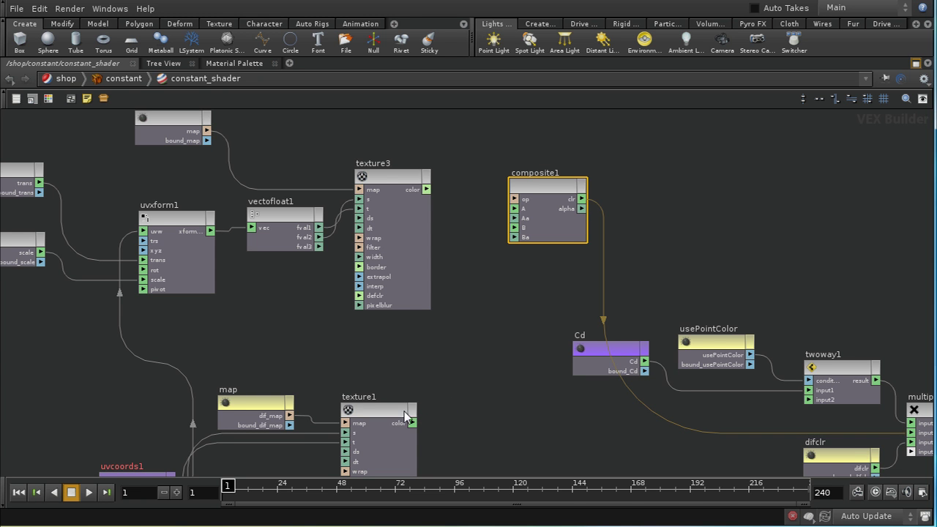
middle_drag(458, 458, 426, 376)
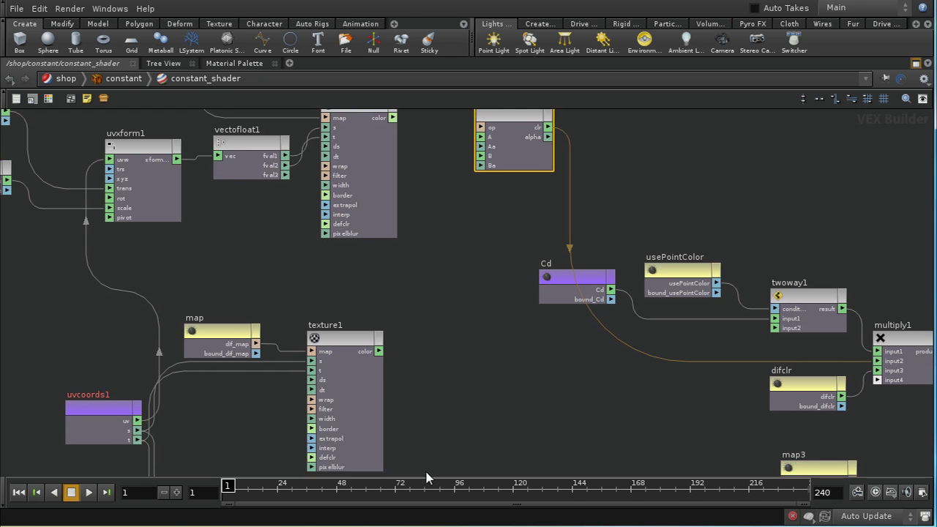
click(379, 351)
click(479, 156)
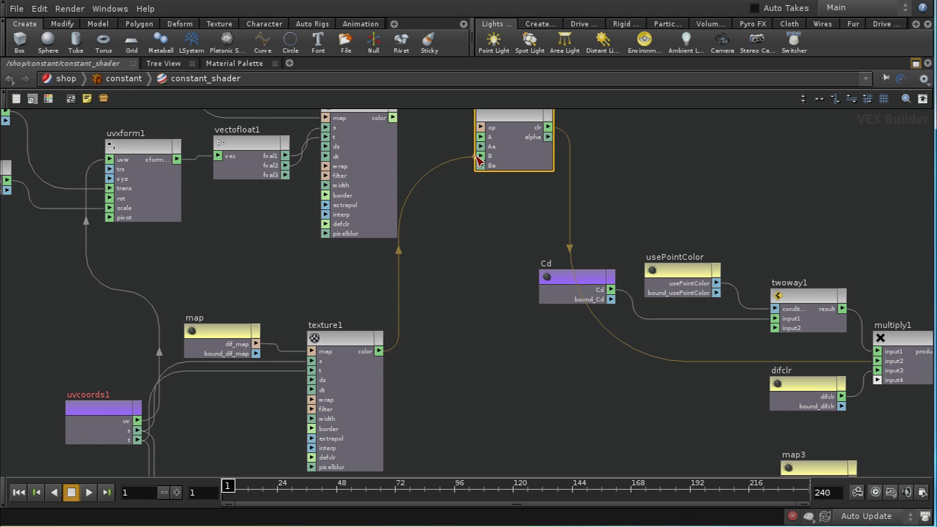
Check composite1's operation and its A and B color and alpha parameters
middle_drag(483, 245, 390, 351)
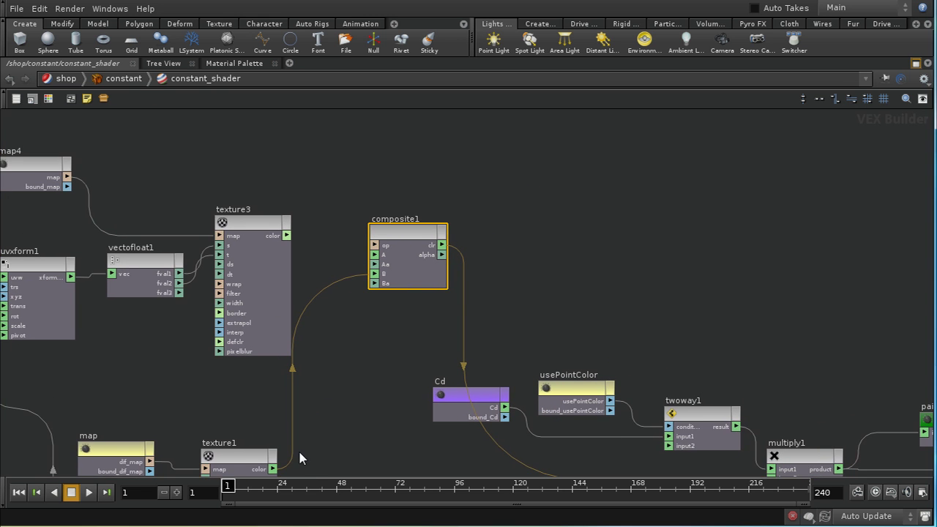
middle_drag(299, 456, 292, 434)
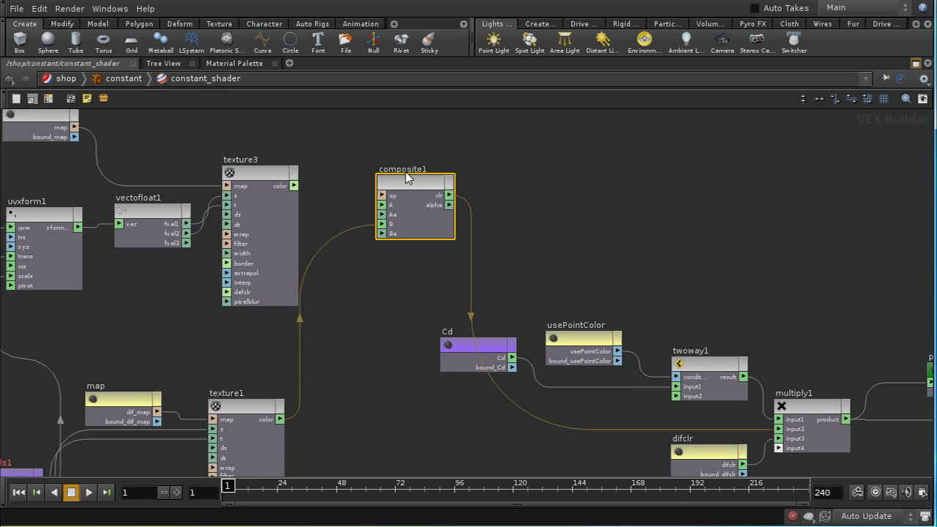
drag(405, 179, 406, 181)
key(p)
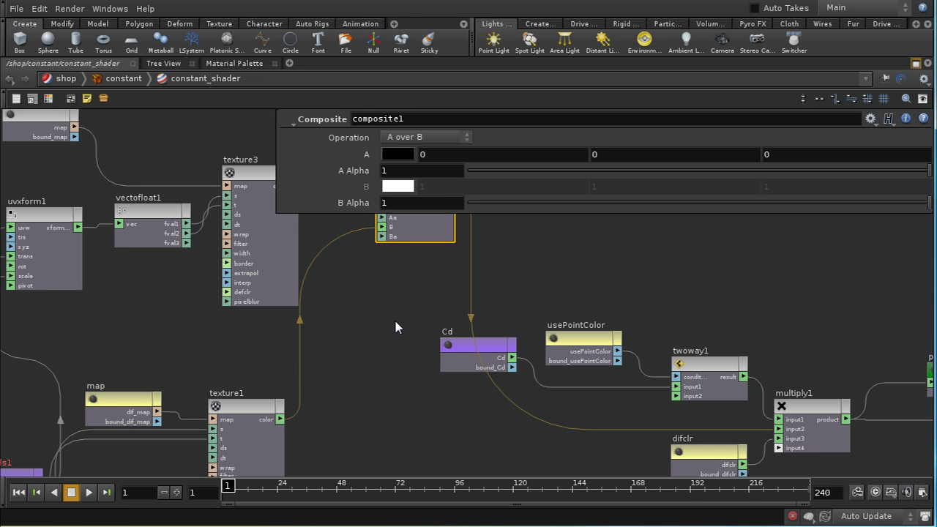
key(p)
middle_drag(396, 315, 485, 344)
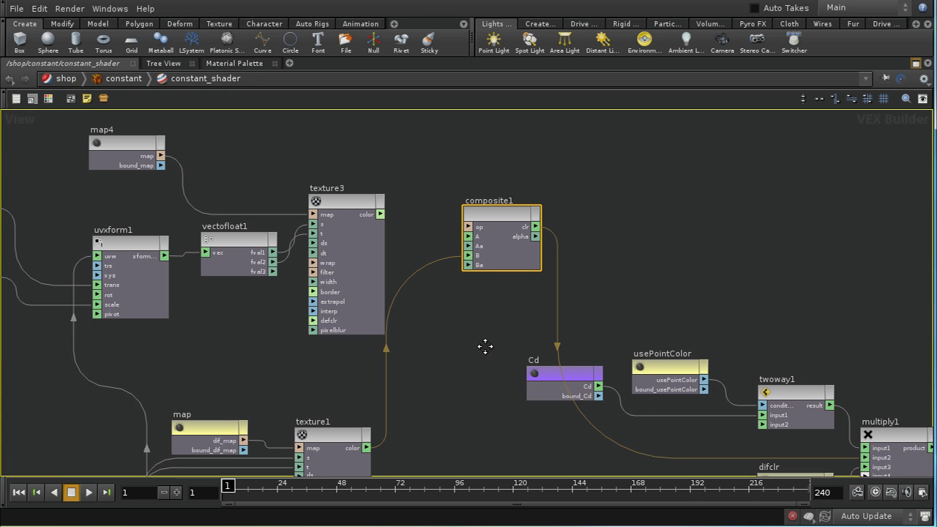
key(Tab)
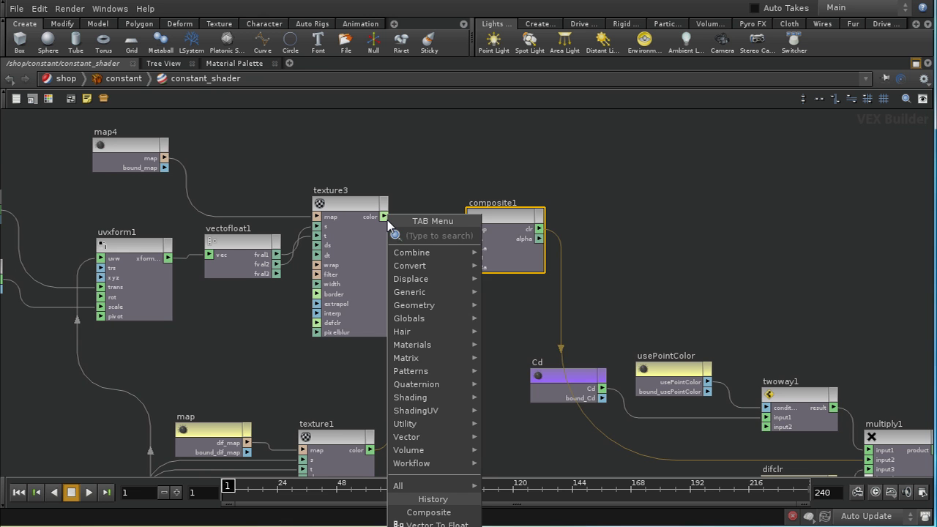
text(vec)
key(Down)
key(Down)
key(Down)
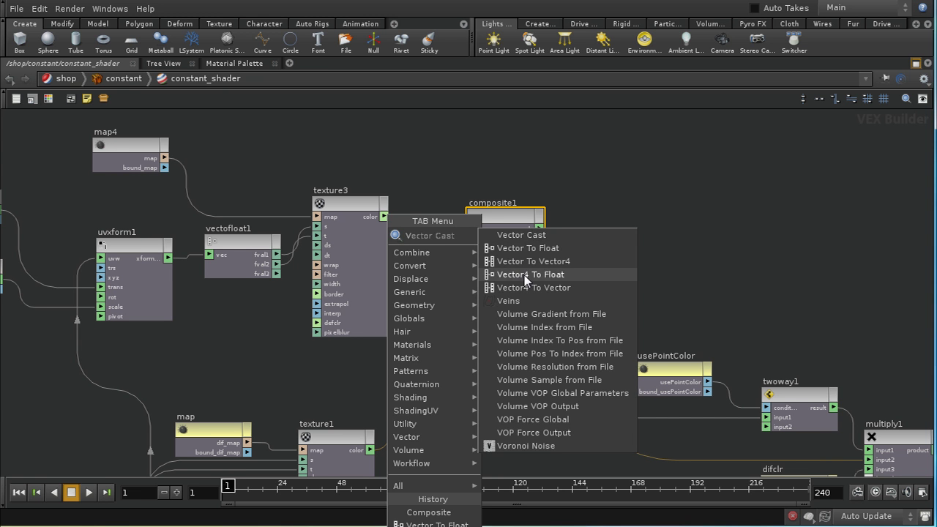
key(Return)
key(Escape)
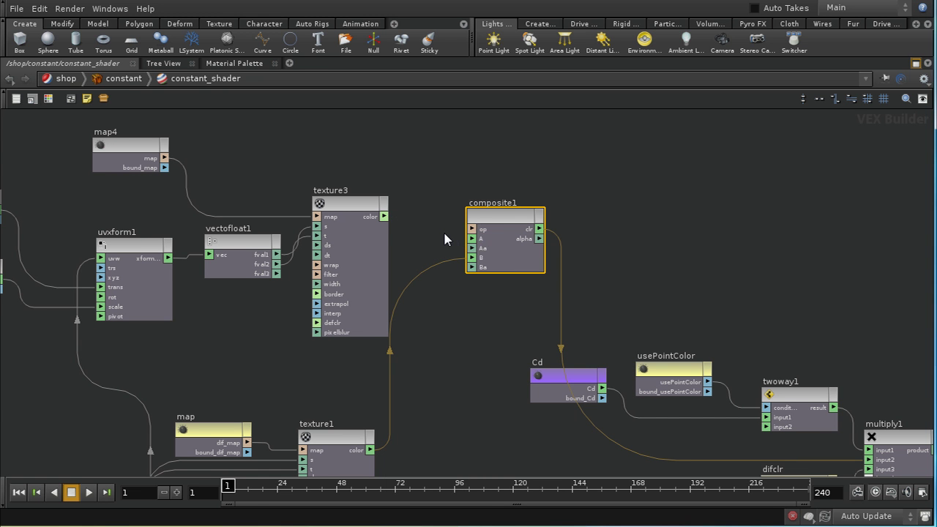
Add a Vector4 To Vector node on texture3's color output and arrange it between texture3 and composite1
key(Tab)
text(ve)
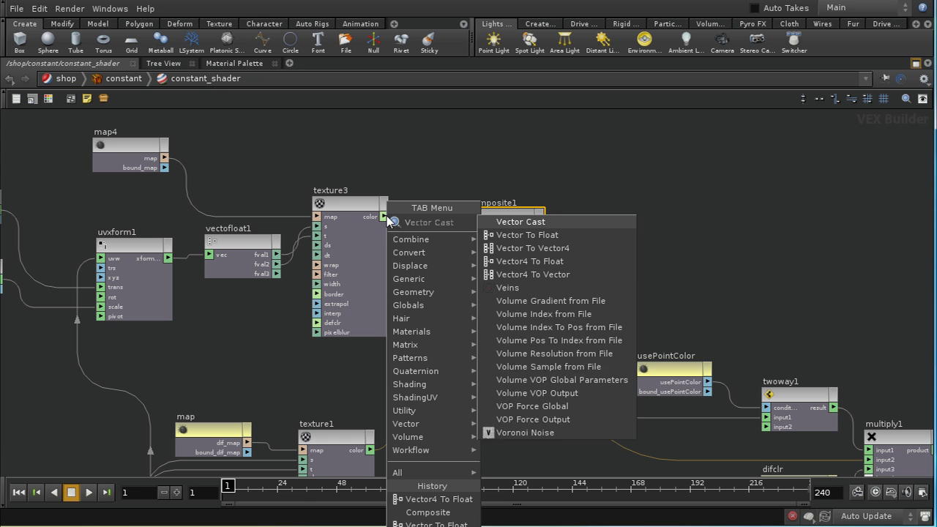
click(535, 271)
click(433, 228)
drag(495, 212, 591, 224)
drag(435, 221, 472, 205)
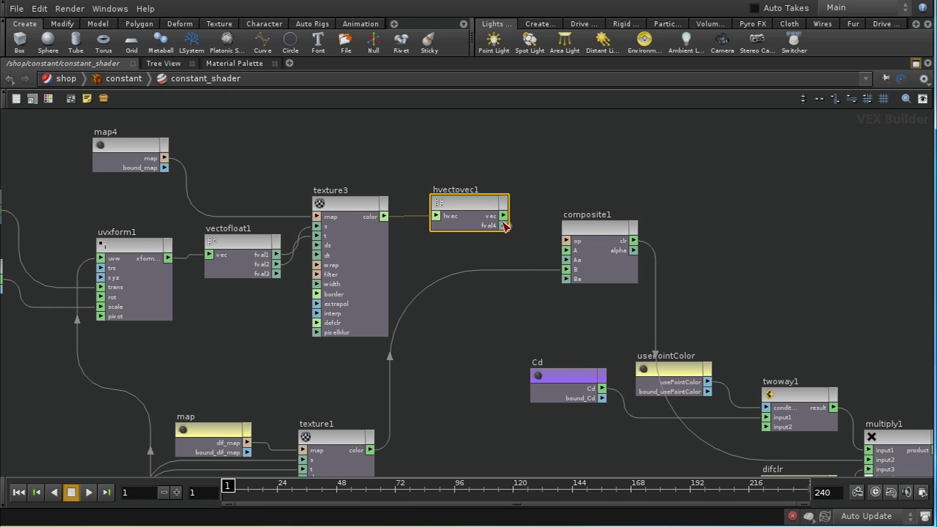
Wire hvectovec1's vec output into composite1's A input and fval4 into Aa, and check composite1's parameters
drag(504, 226, 580, 265)
drag(503, 216, 568, 252)
middle_drag(529, 304, 473, 324)
click(543, 255)
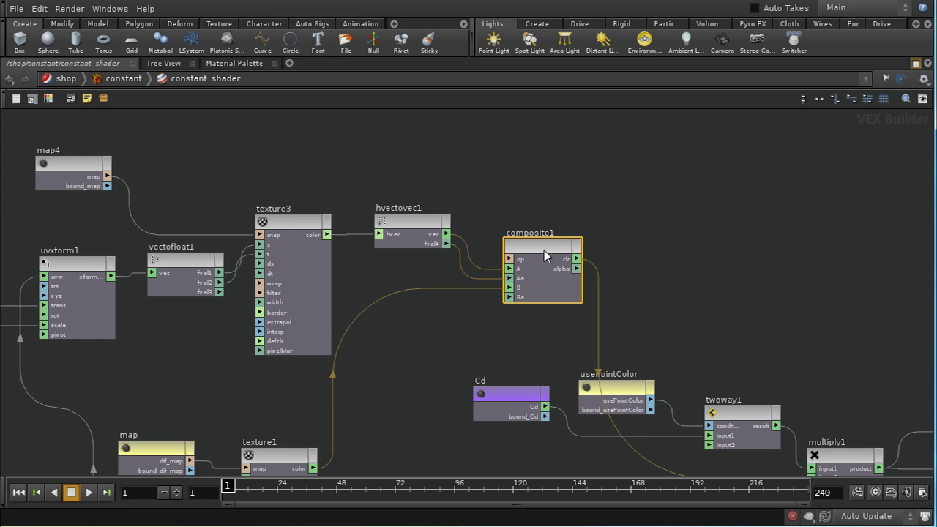
key(p)
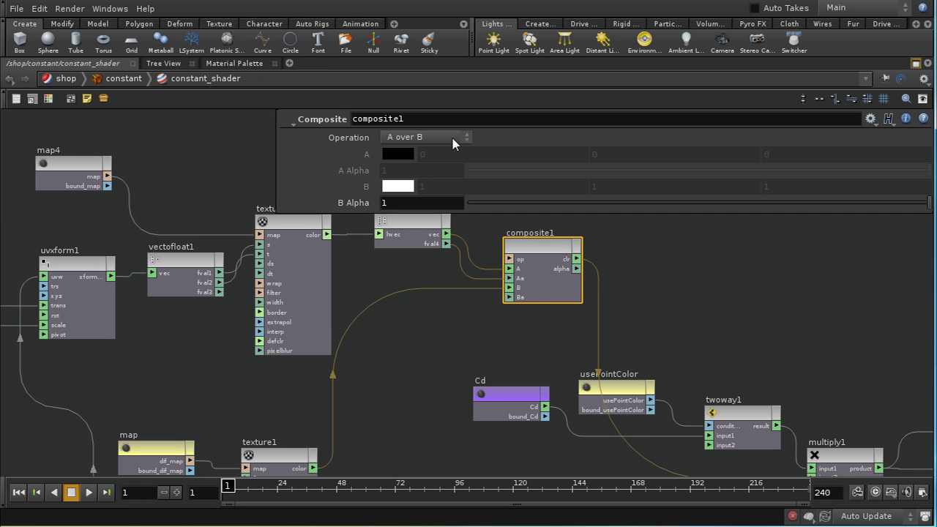
key(p)
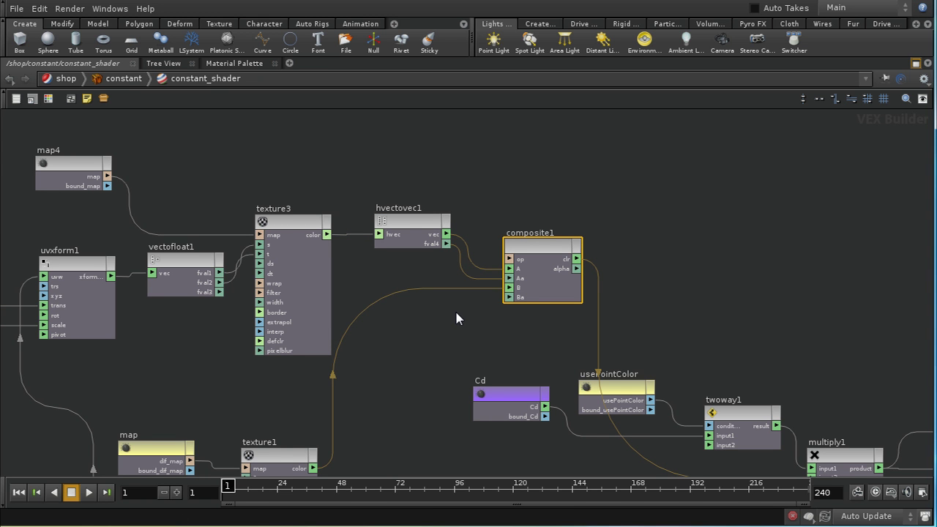
Put the Translate, Scale and Texture Map parameters into a new group in output1's parameter order
middle_drag(439, 358, 544, 278)
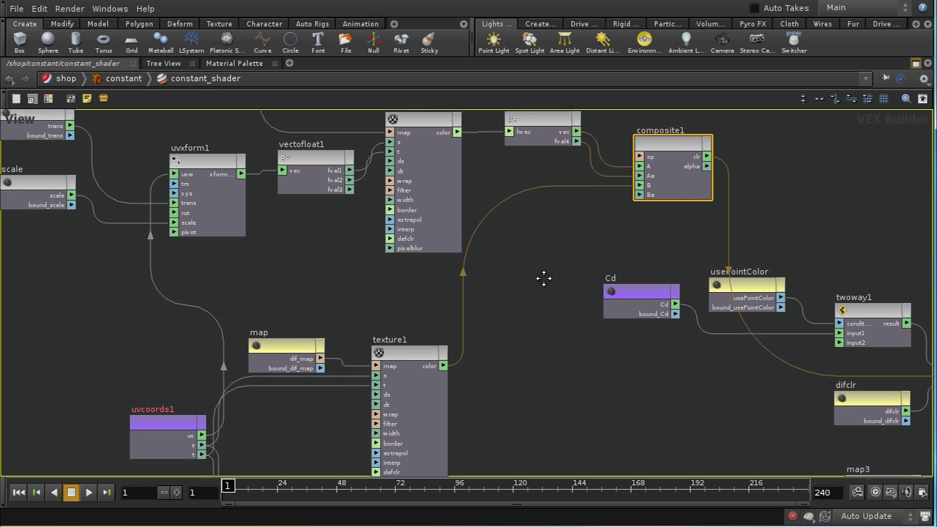
scroll(527, 293, down, 3)
middle_drag(527, 313, 534, 348)
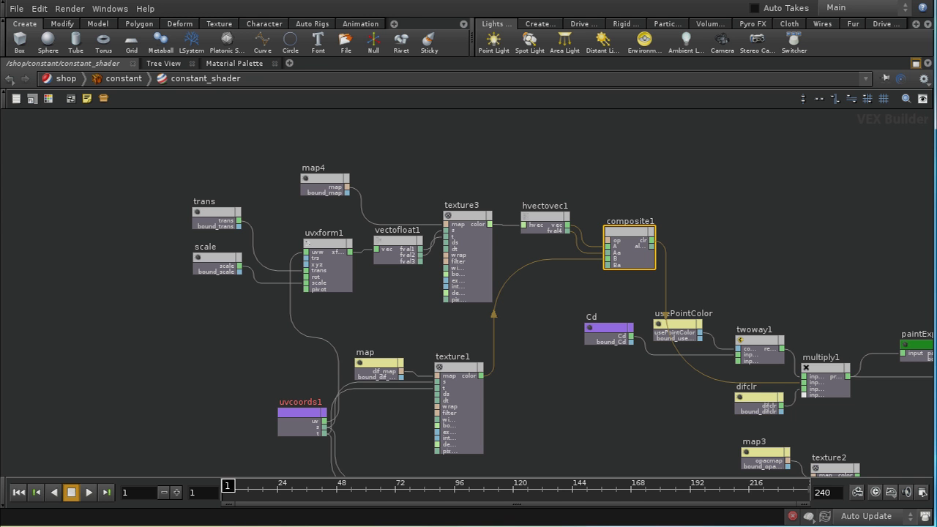
middle_drag(663, 395, 510, 363)
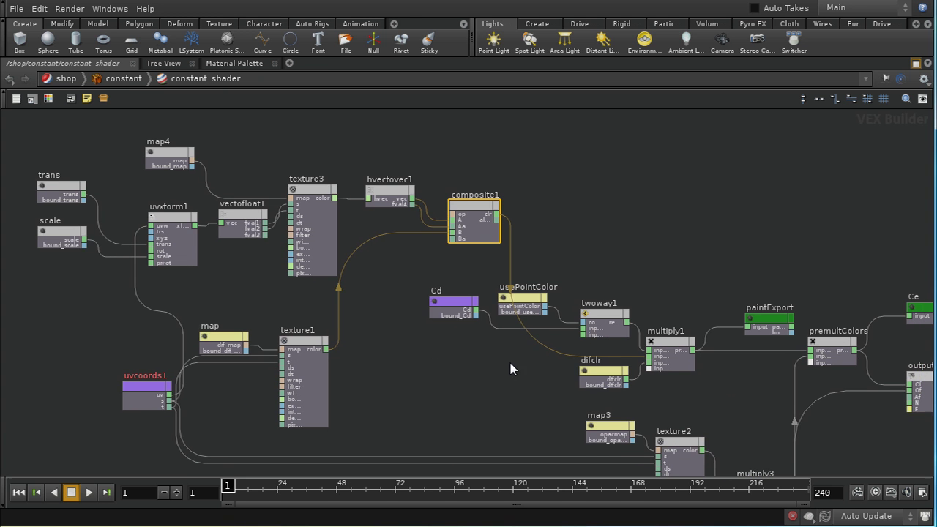
mouse_move(717, 293)
middle_down()
mouse_move(540, 253)
mouse_move(527, 237)
middle_up()
middle_drag(798, 422, 594, 384)
click(577, 306)
middle_drag(577, 306, 440, 398)
key(p)
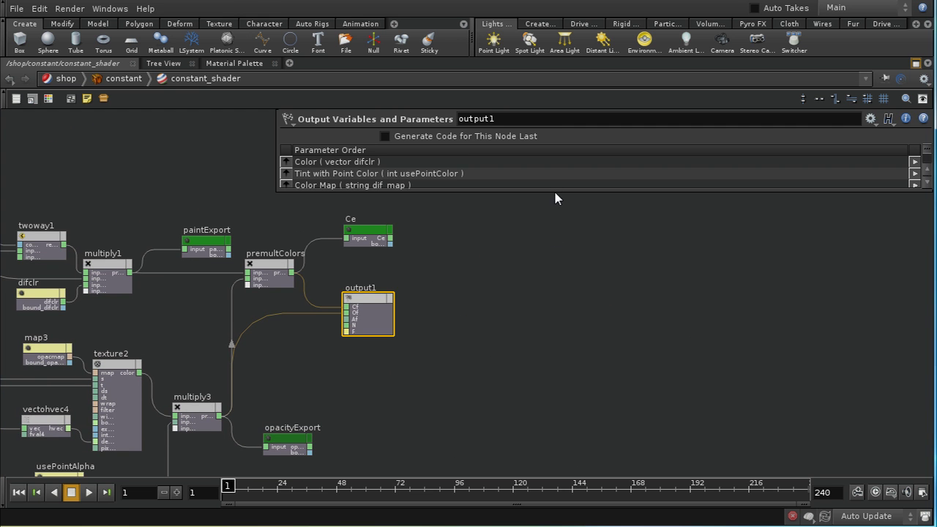
drag(553, 190, 571, 410)
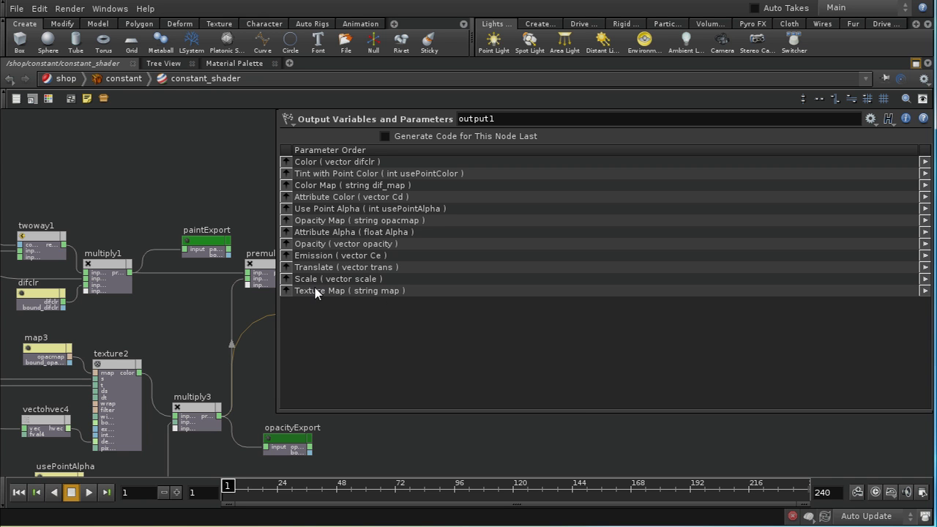
mouse_move(315, 269)
mouse_down()
mouse_move(316, 296)
mouse_move(316, 280)
mouse_up()
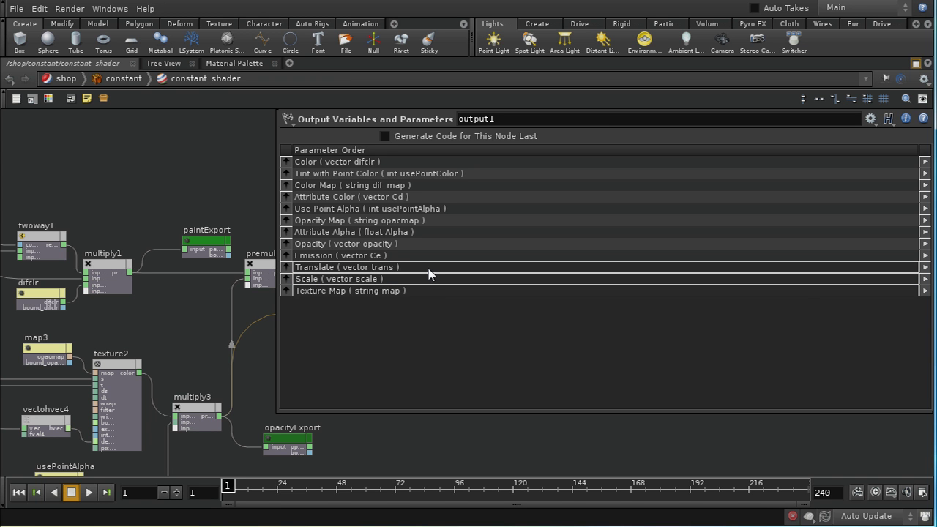
click(924, 269)
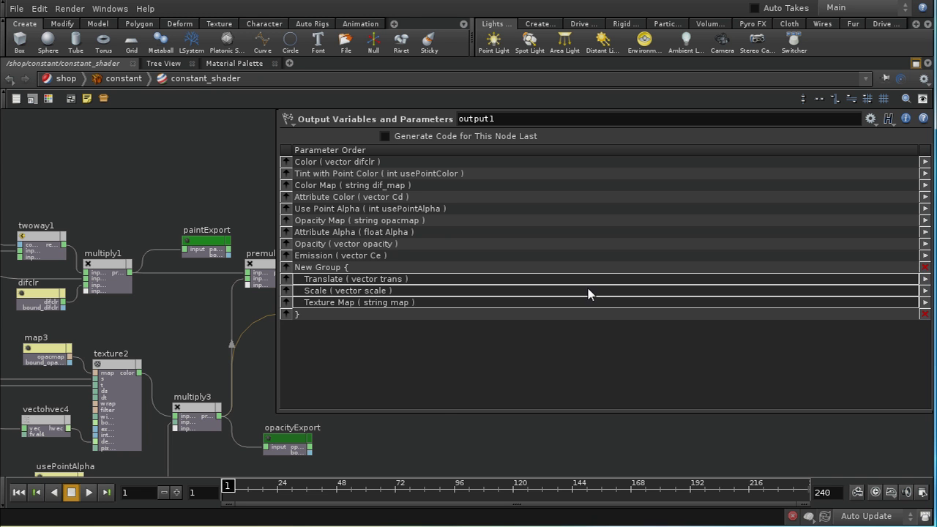
Rename output1's new parameter group as Decal and close the node's parameters
click(342, 268)
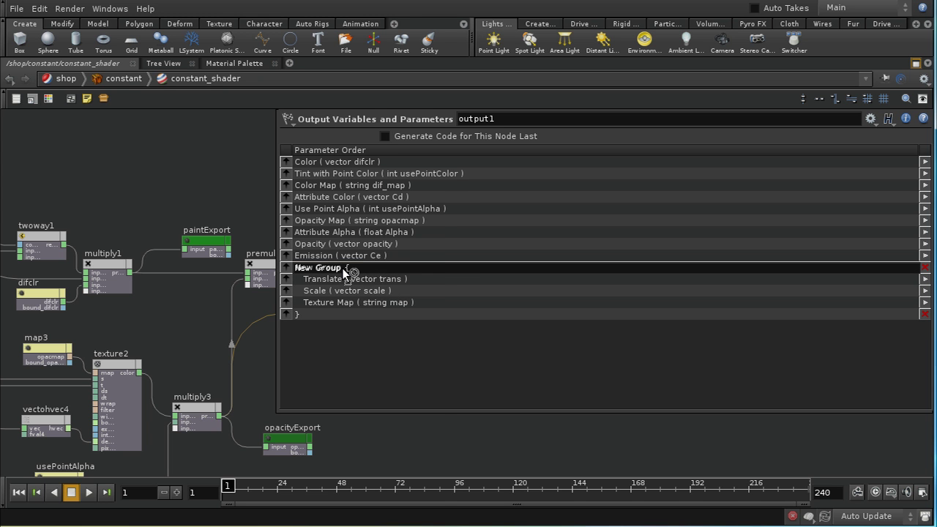
key(Tab)
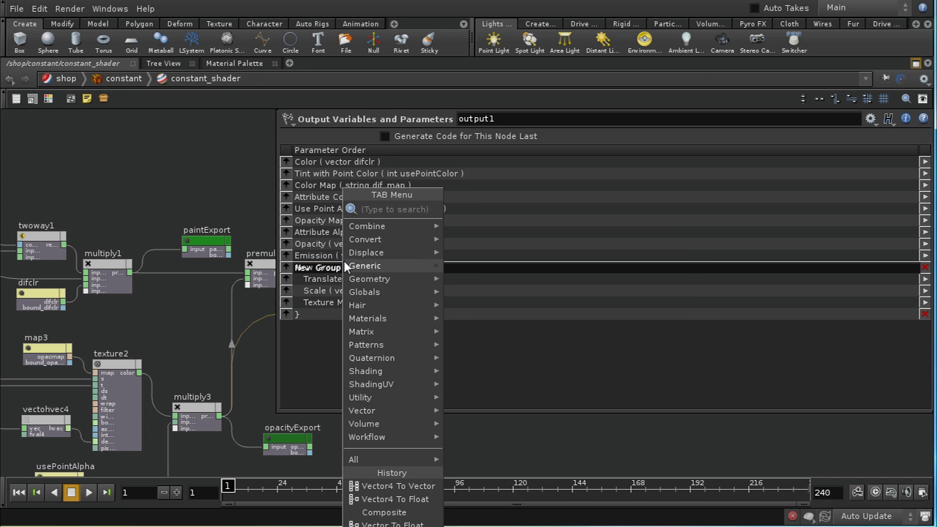
key(Escape)
double_click(342, 268)
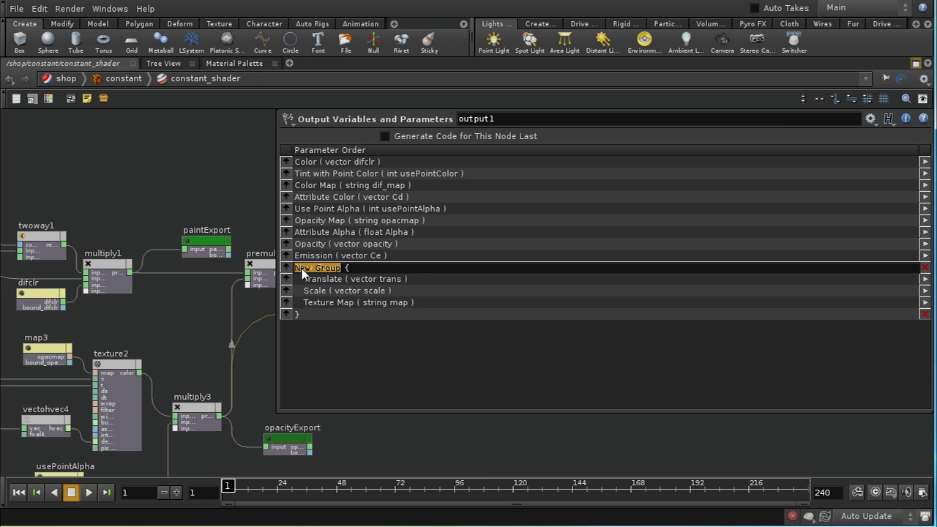
key(Home)
key(Return)
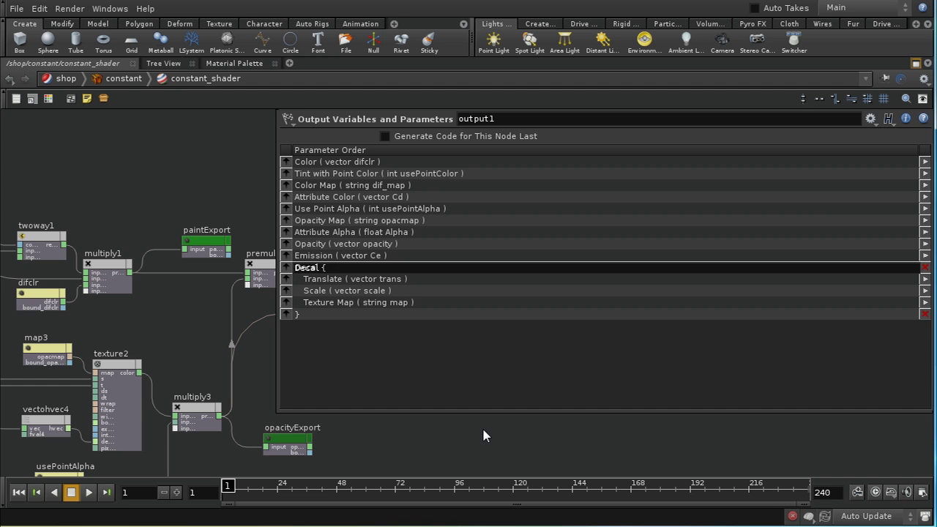
key(p)
Go up to the shop level, promote the constant material's parameters and display them
key(u)
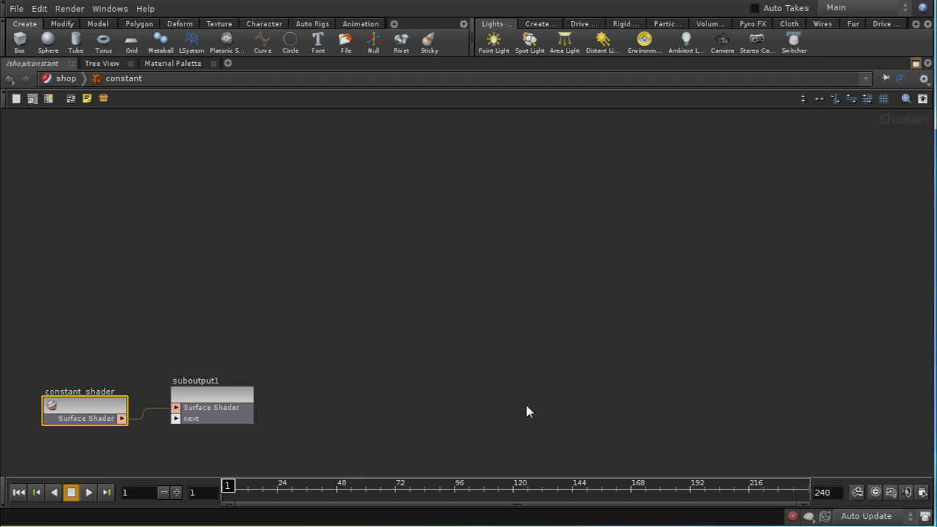
key(u)
right_click(199, 418)
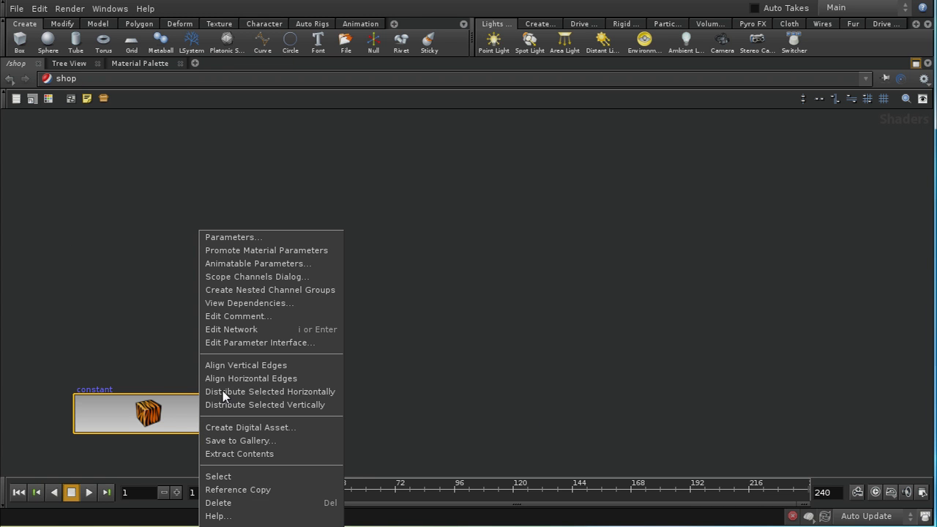
click(237, 251)
key(p)
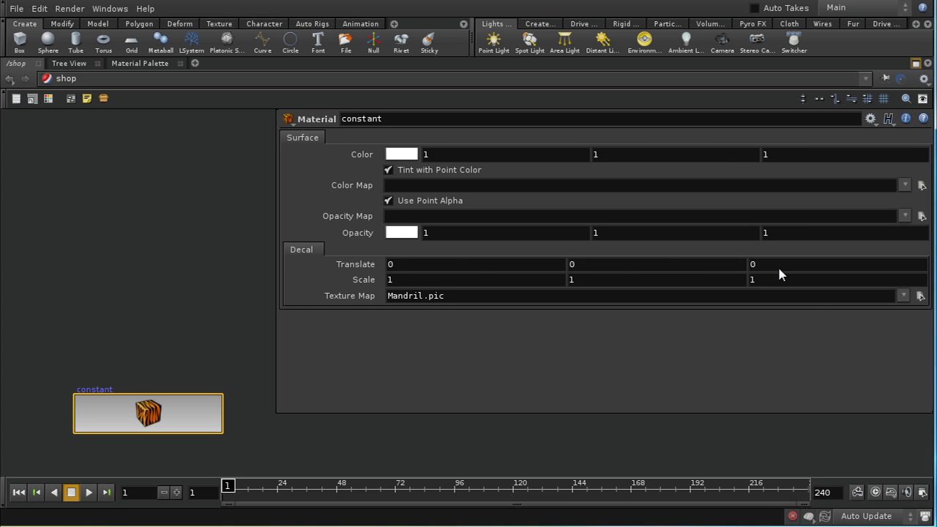
Set the Decal group's Texture Map to $HIP/label.rat
click(919, 296)
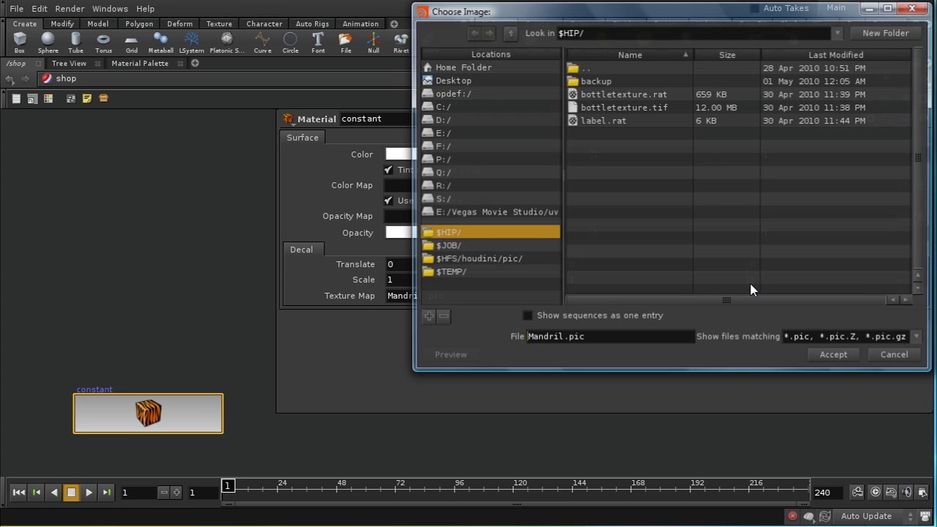
click(624, 121)
click(834, 355)
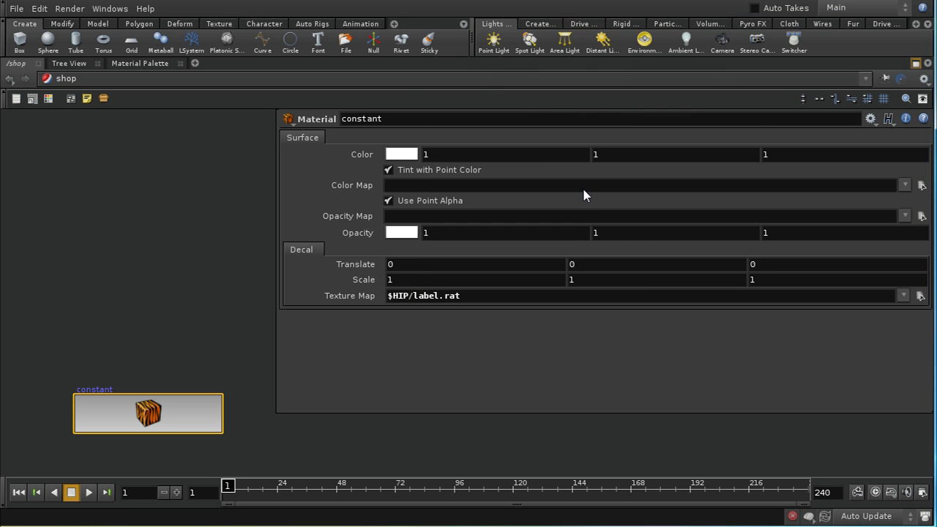
Set the constant material's Color Map to $HIP/bottletexture.rat and close its parameters
click(919, 186)
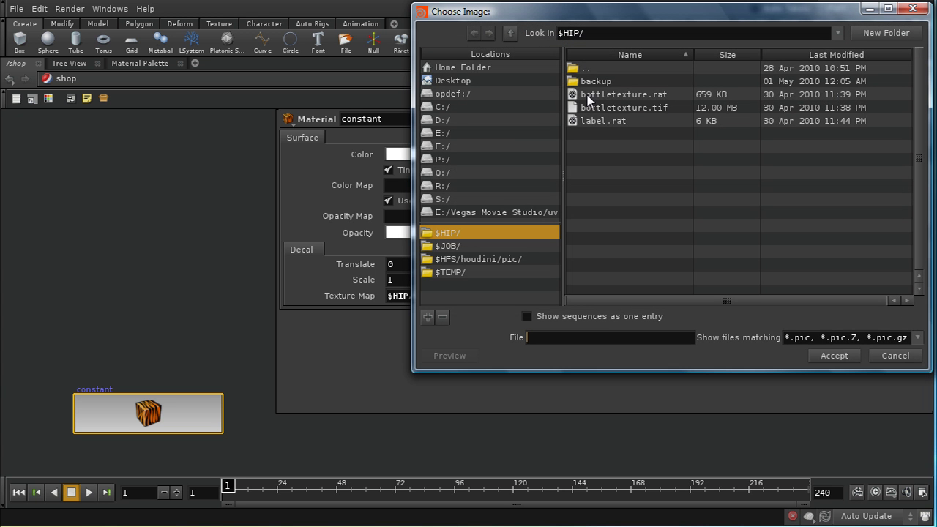
click(596, 95)
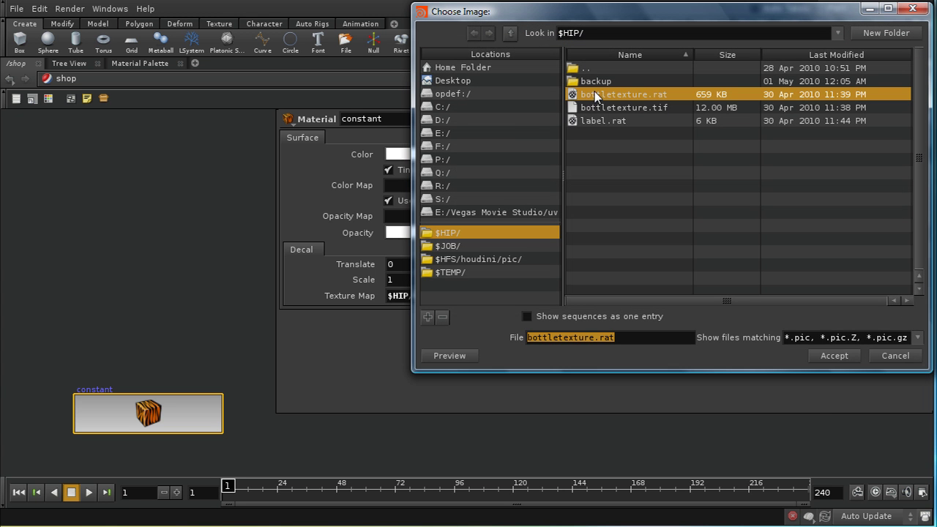
click(833, 357)
key(p)
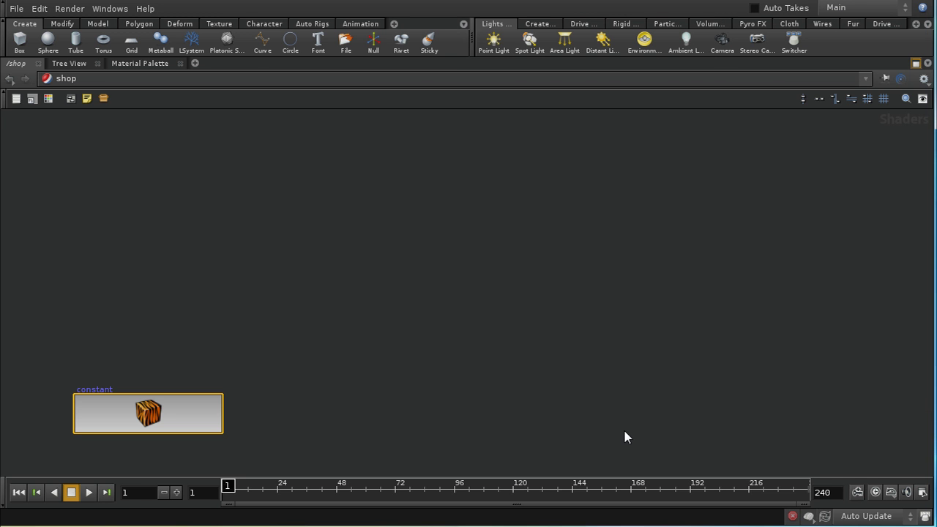
Restore the full pane layout and look through cam1 in the scene view
click(915, 63)
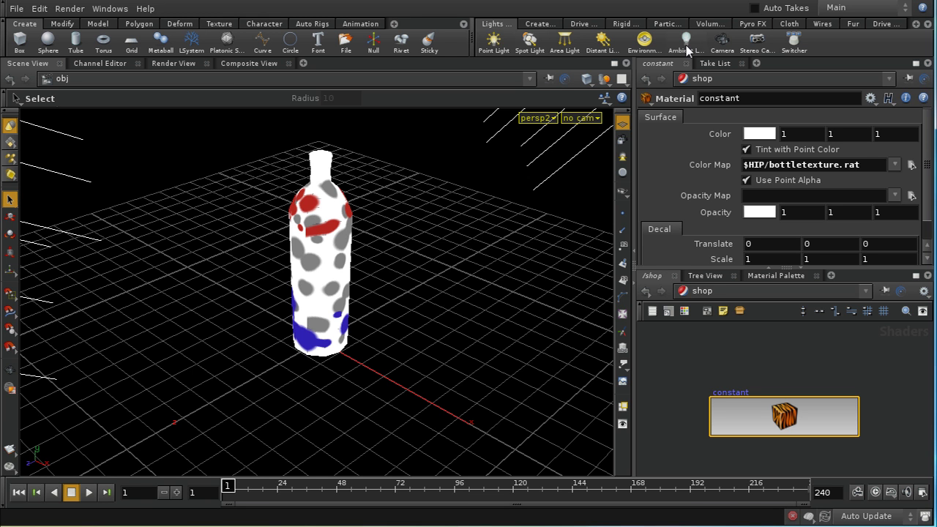
click(582, 117)
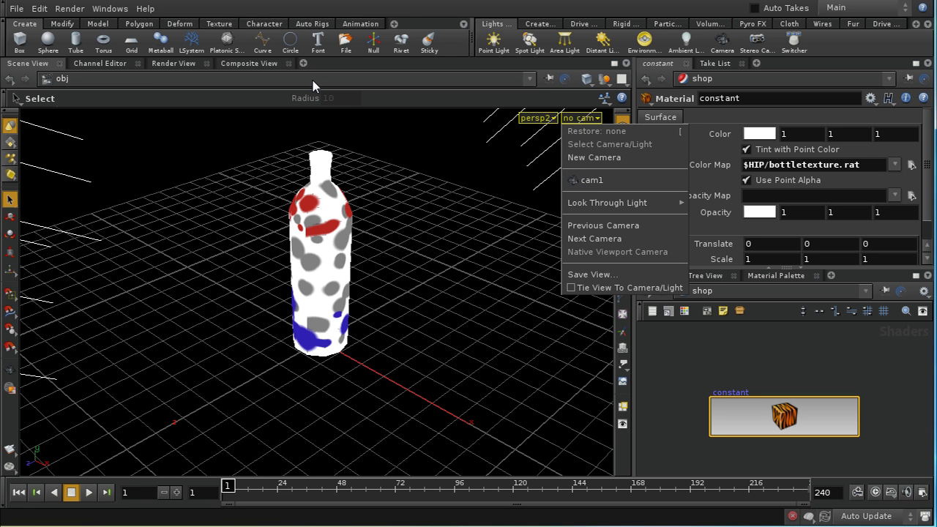
click(89, 8)
click(78, 8)
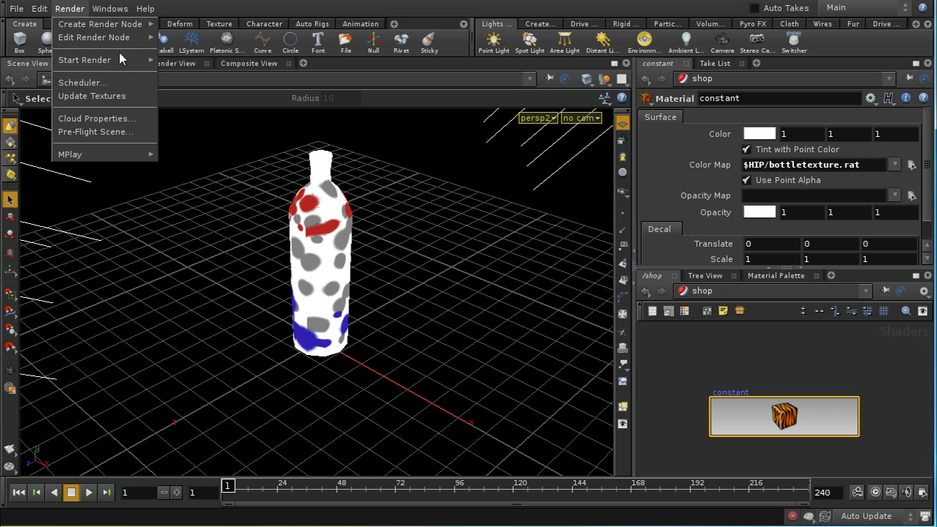
mouse_move(129, 63)
click(583, 119)
click(586, 179)
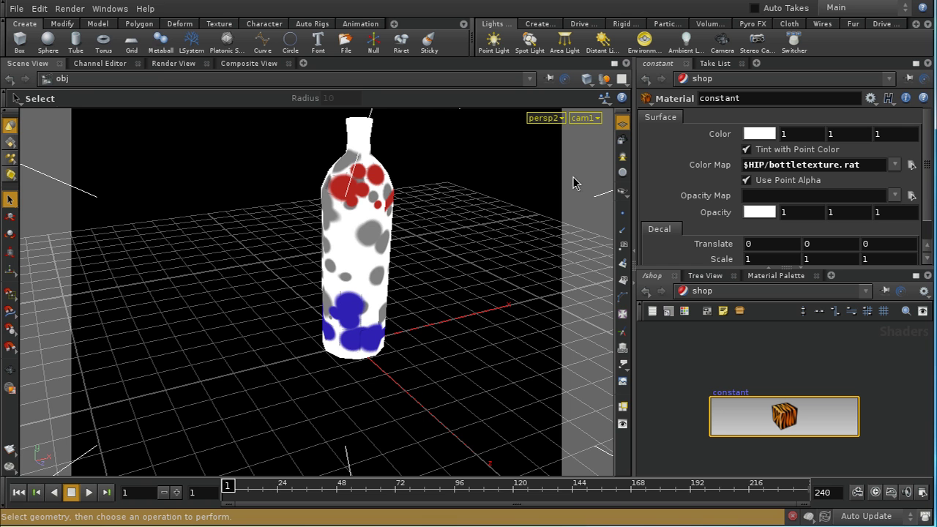
Render the bottle with mantra1, examine how the label covers it, and close the render window
click(69, 8)
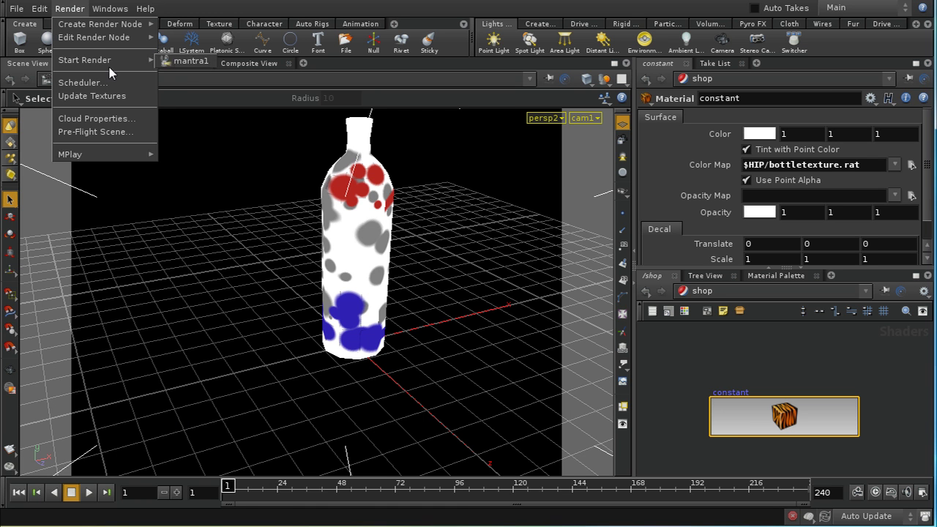
click(163, 63)
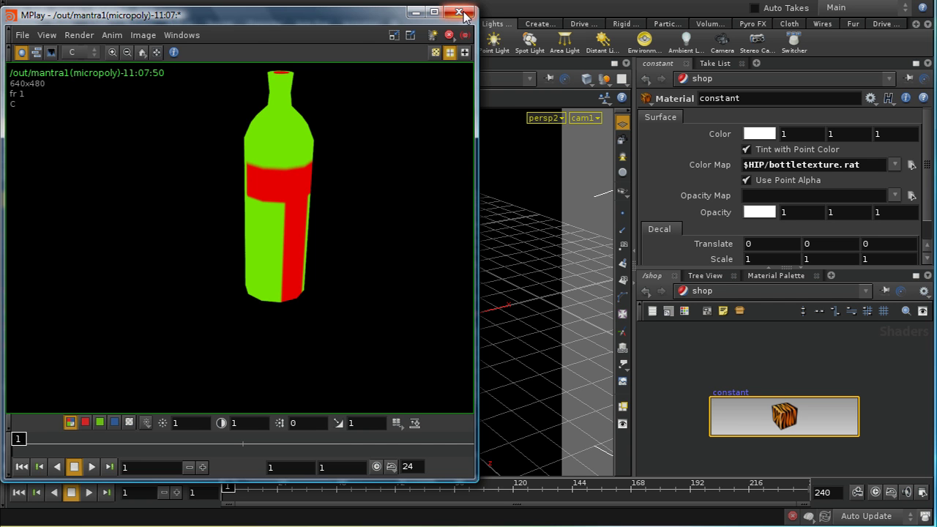
click(460, 12)
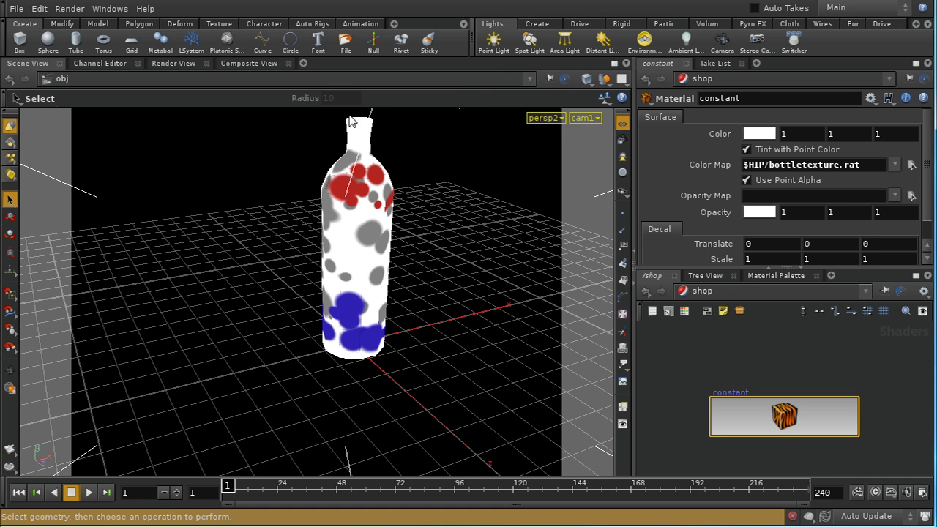
Start an interactive render of the bottle in the Render View using the mantra1 ROP
click(181, 64)
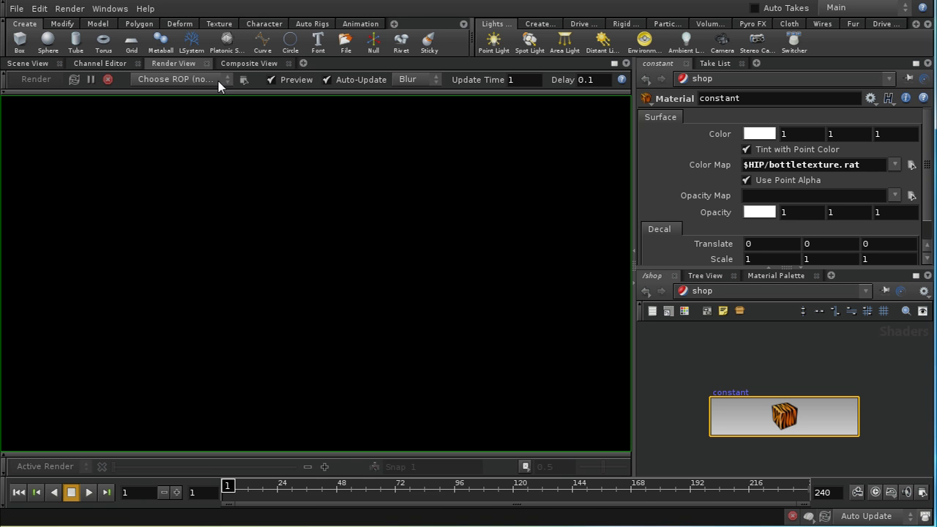
click(219, 82)
click(201, 117)
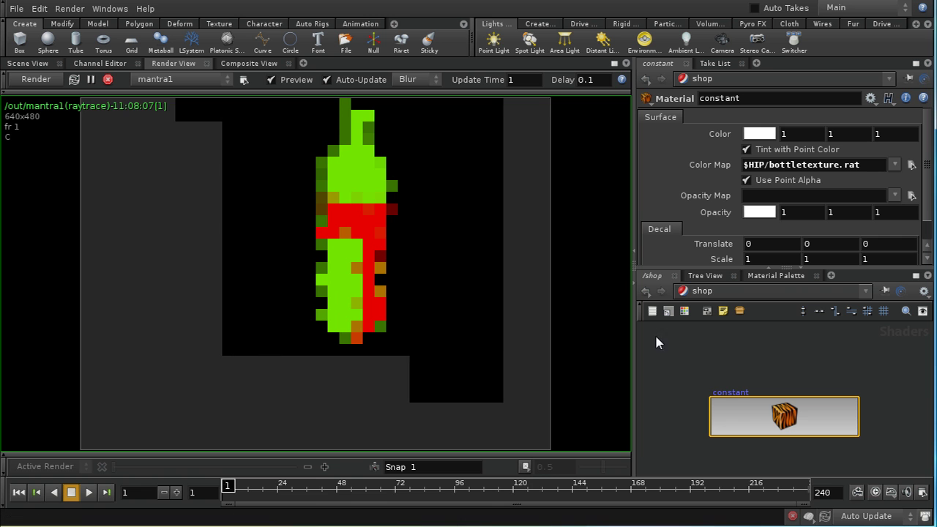
Set the decal's Scale to 0.5 in X and Y and its Translate to 0.1 in X and 0.4 in Y
middle_drag(754, 261, 714, 268)
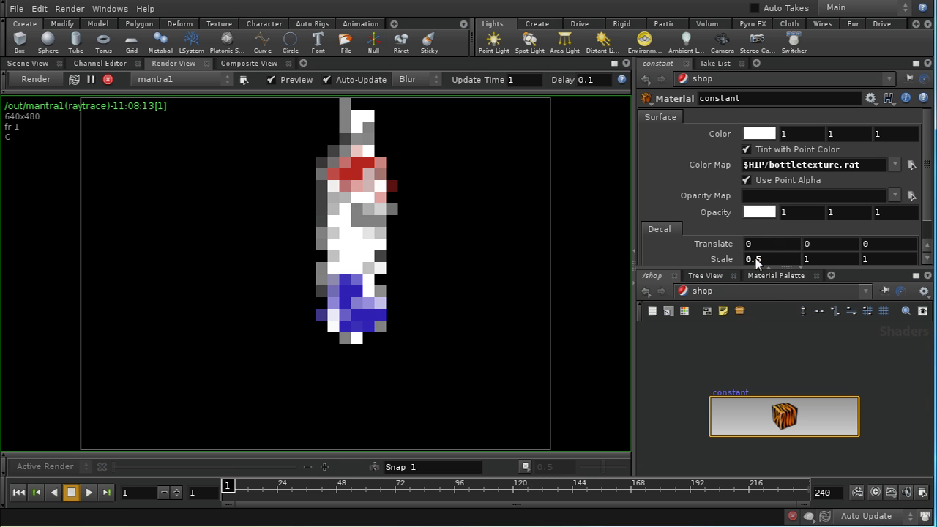
middle_drag(762, 244, 764, 245)
middle_drag(774, 246, 855, 255)
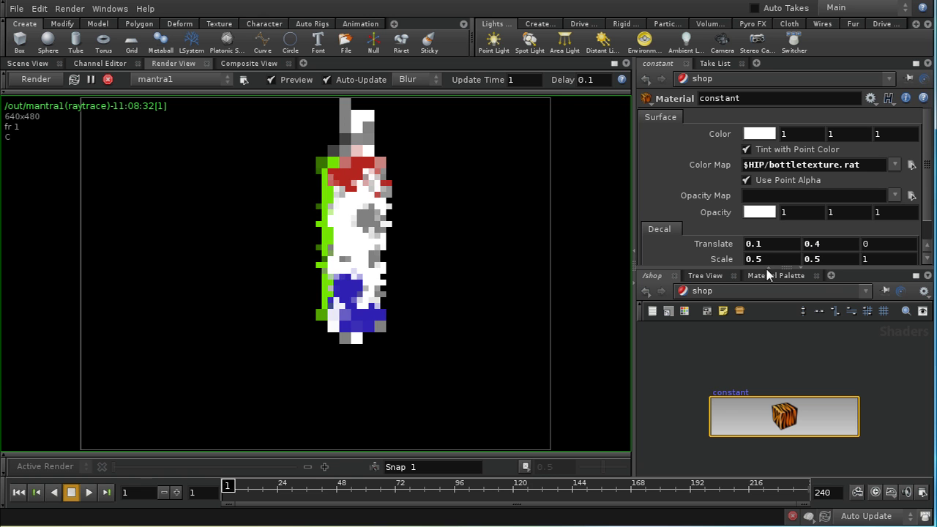
Narrow the label by setting the decal's Scale to 0.2 in X and 0.4 in Y, and set its X Translate to 0.6
middle_drag(767, 243, 805, 266)
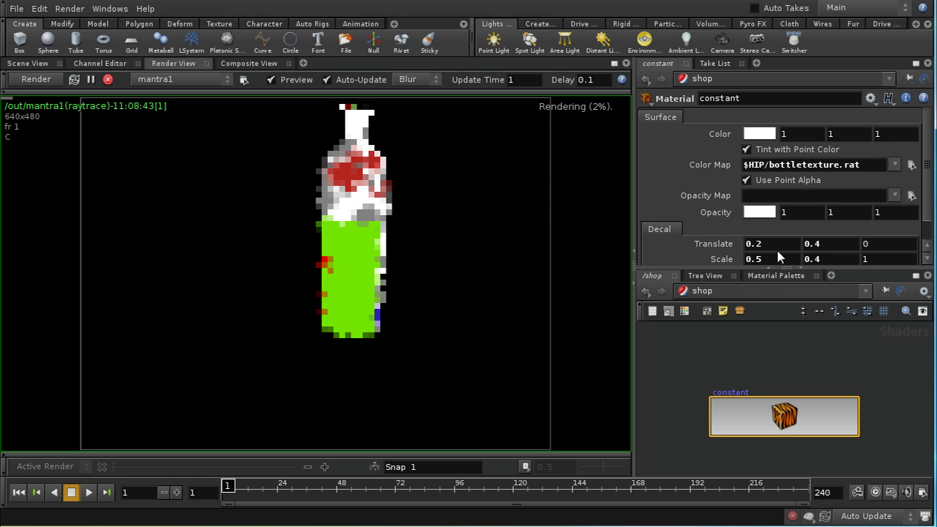
middle_drag(763, 260, 789, 249)
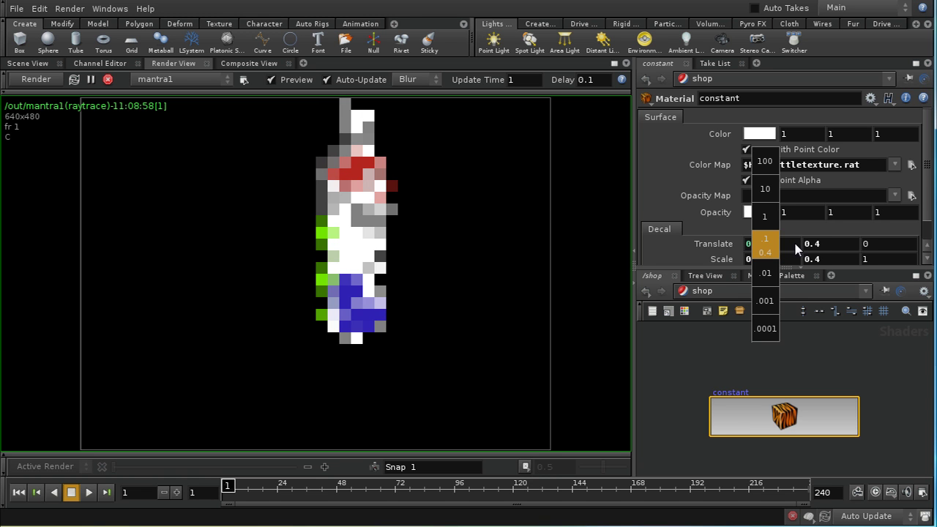
middle_drag(793, 240, 761, 249)
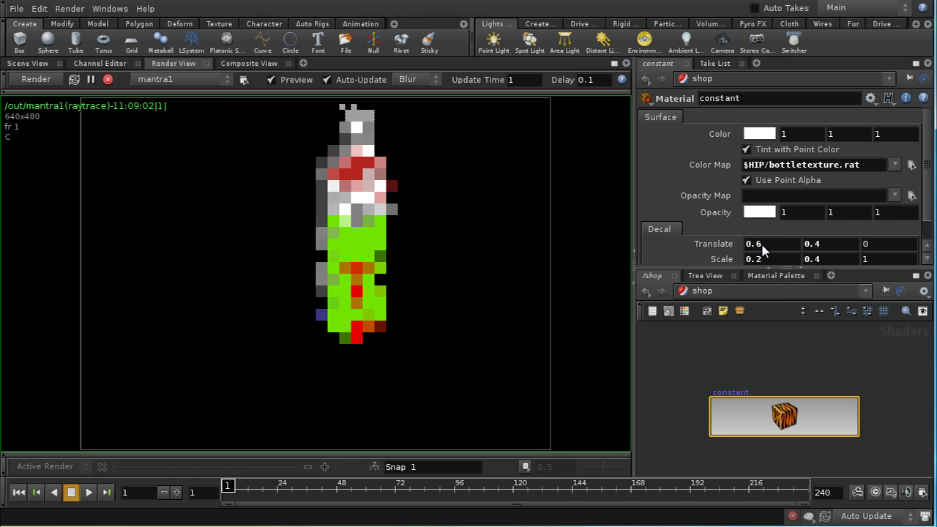